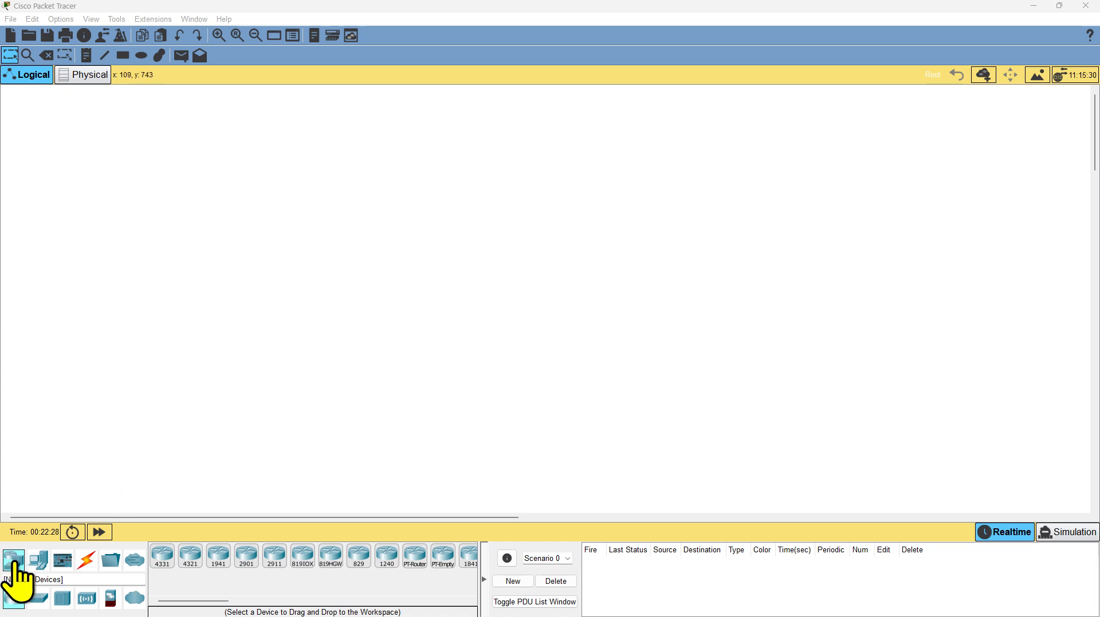
Step: Place a 4331 router in the upper-left area of the empty workspace
{"action": "left_click", "coordinate": [166, 560]}
{"action": "left_click", "coordinate": [220, 148]}
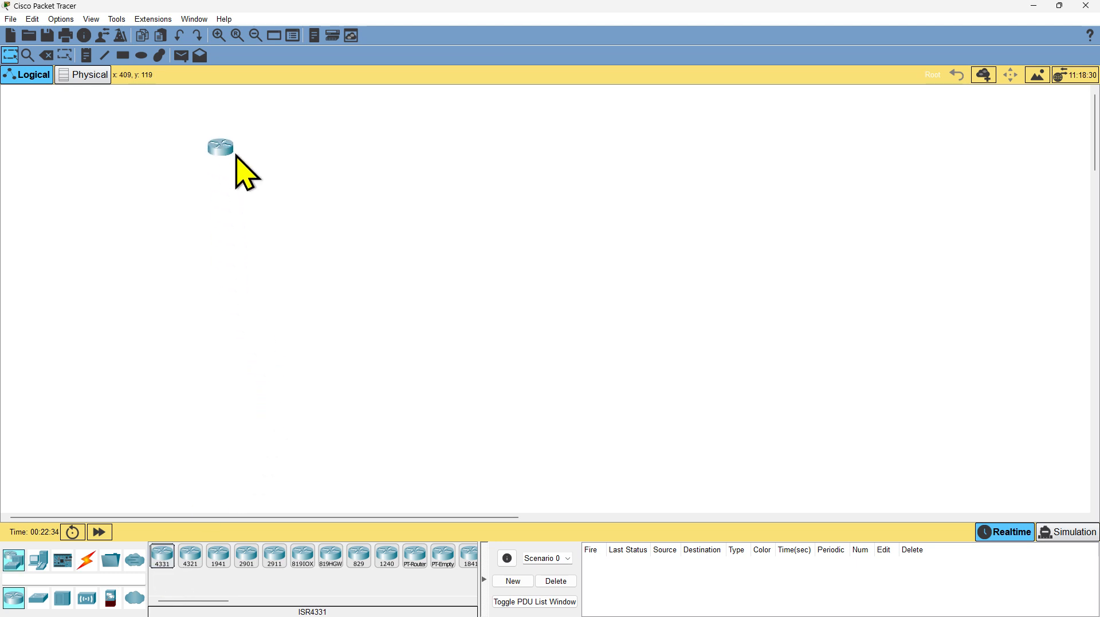
{"action": "left_click", "coordinate": [219, 36]}
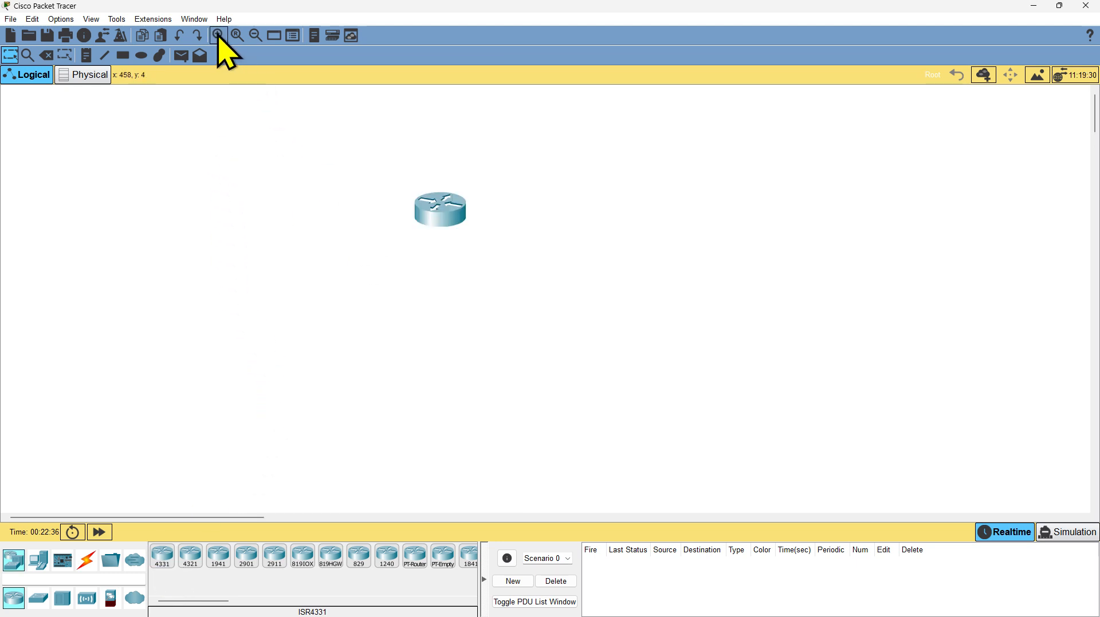
{"action": "left_click_drag", "start_coordinate": [432, 221], "coordinate": [220, 163]}
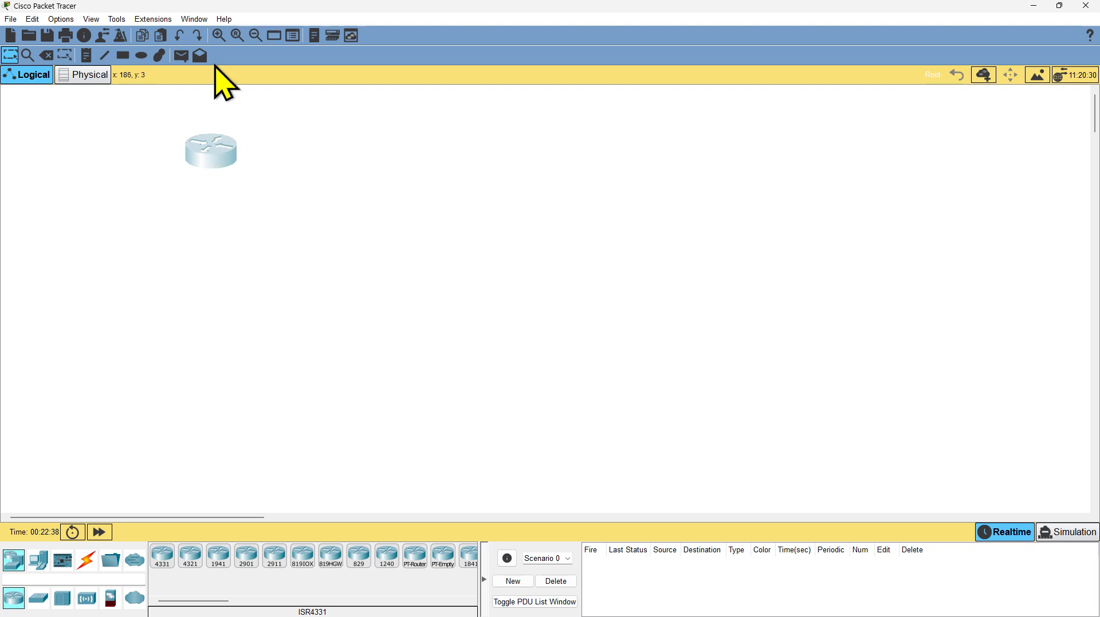
{"action": "left_click", "coordinate": [219, 36]}
{"action": "left_click_drag", "start_coordinate": [269, 188], "coordinate": [231, 172]}
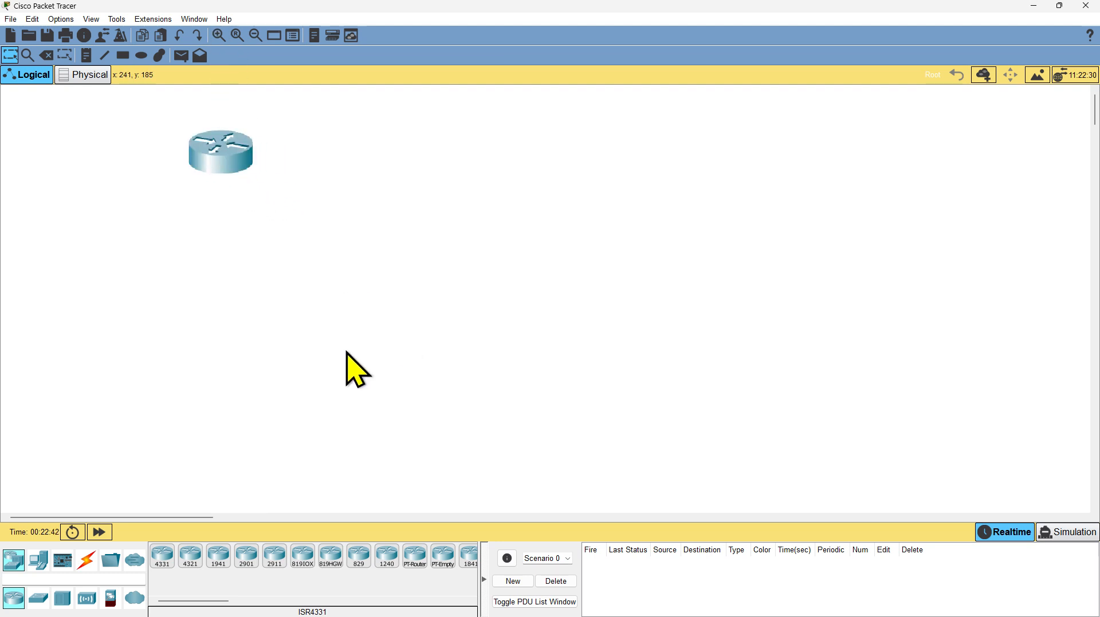
Step: Add a 2960 switch below and to the left of the router, and a PC in the area beneath both devices
{"action": "left_click", "coordinate": [39, 601]}
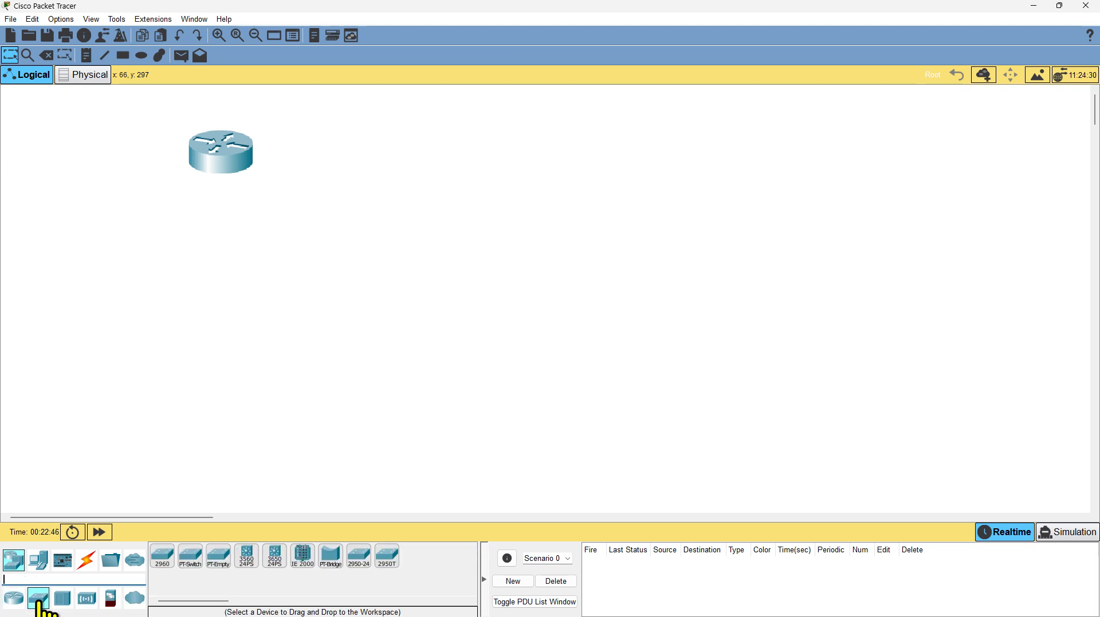
{"action": "left_click_drag", "start_coordinate": [164, 573], "coordinate": [60, 295]}
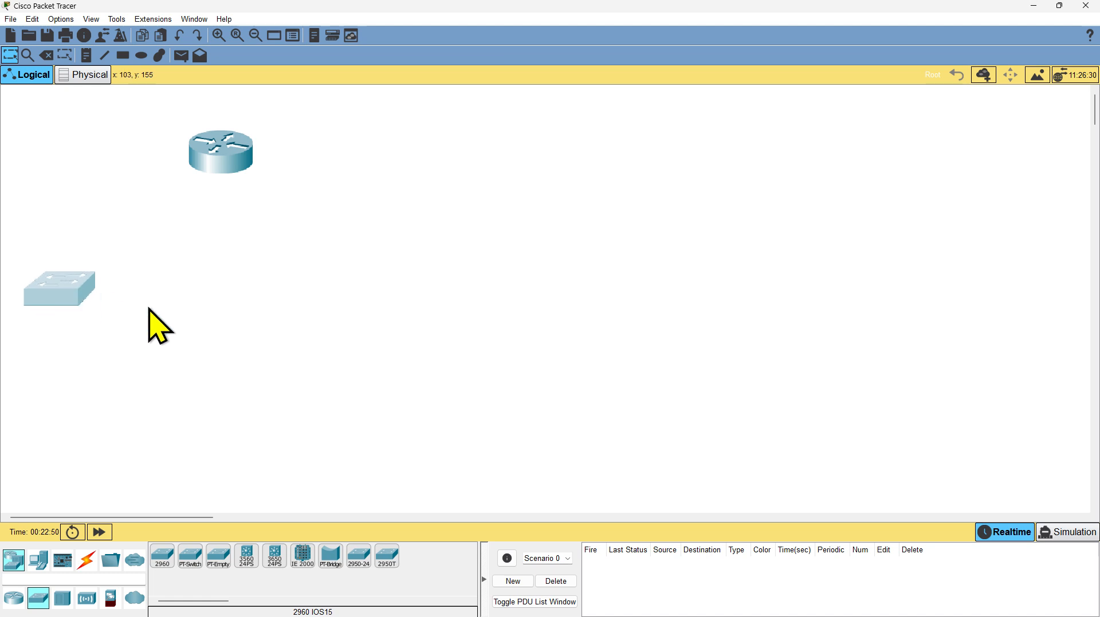
{"action": "left_click", "coordinate": [40, 565]}
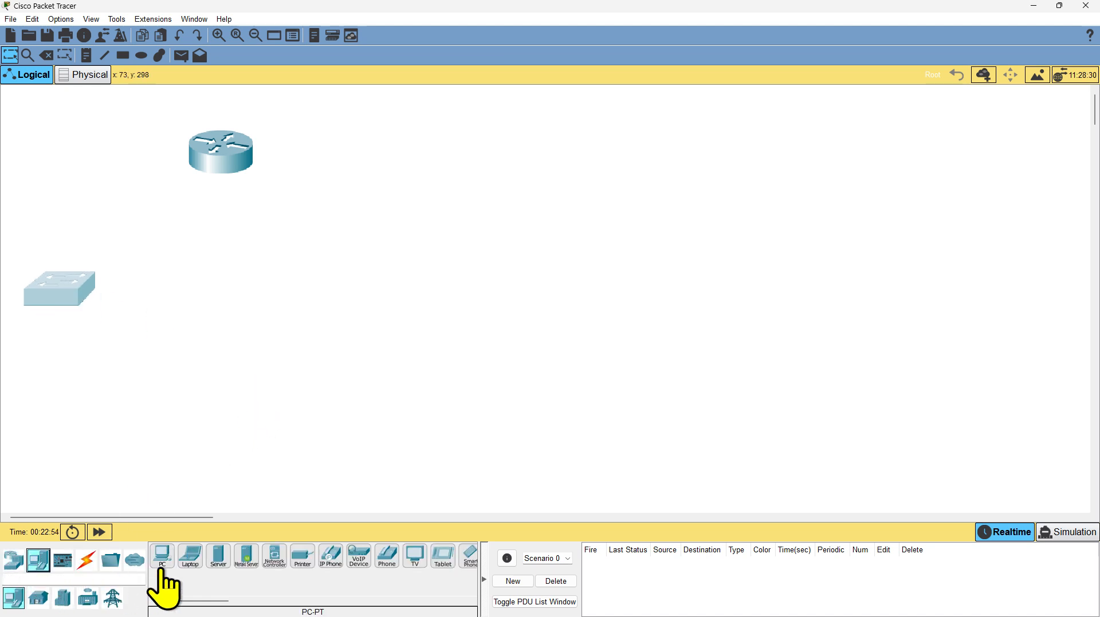
{"action": "left_click", "coordinate": [162, 559]}
{"action": "left_click", "coordinate": [237, 420]}
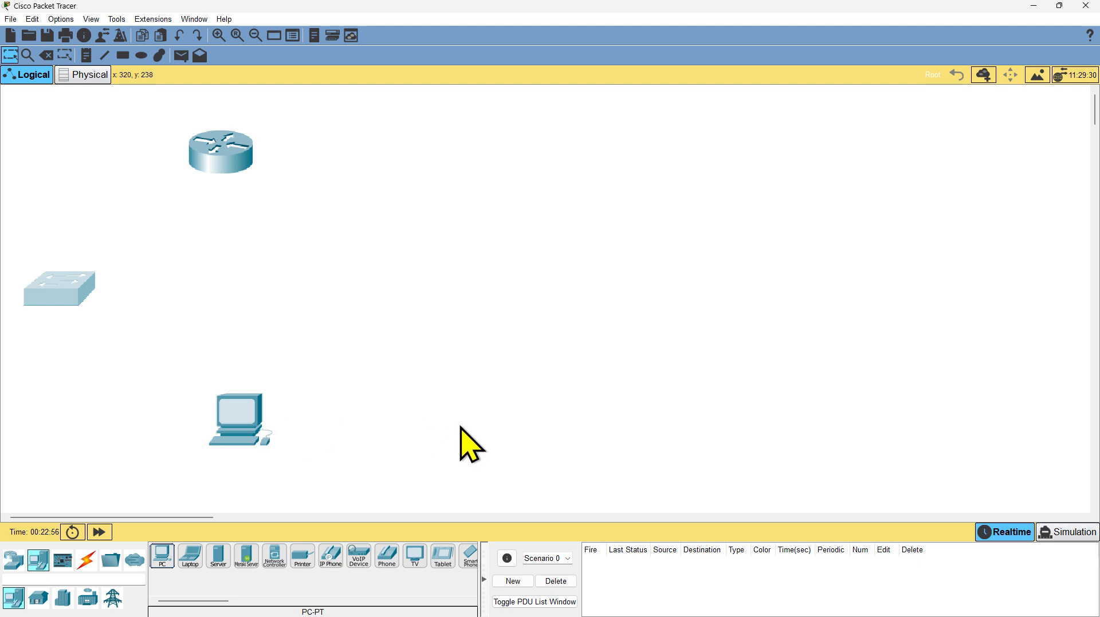
{"action": "left_click_drag", "start_coordinate": [217, 415], "coordinate": [184, 409]}
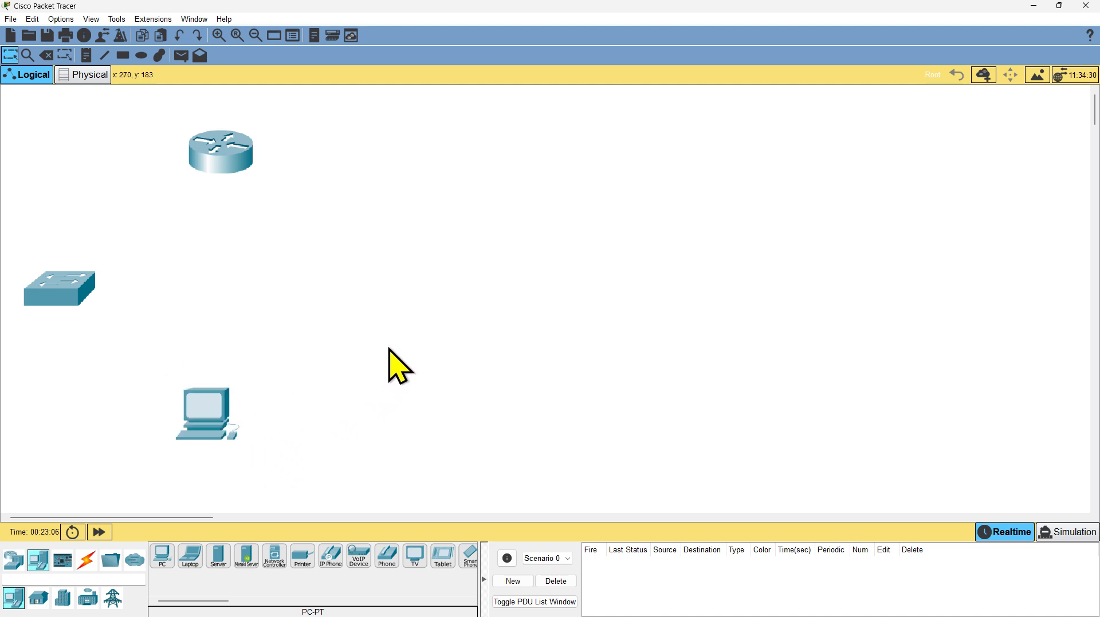
Step: Connect the router's GigabitEthernet0/0/0 to the switch's FastEthernet0/24 with a copper straight-through cable, and shift the switch slightly outward
{"action": "left_click", "coordinate": [89, 562]}
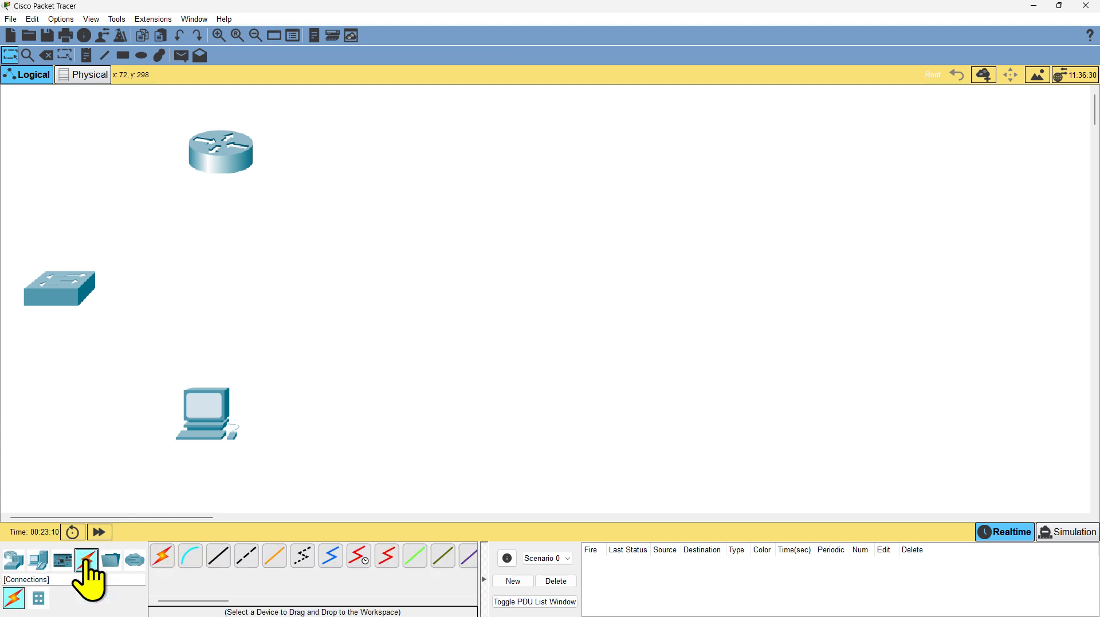
{"action": "left_click", "coordinate": [220, 561]}
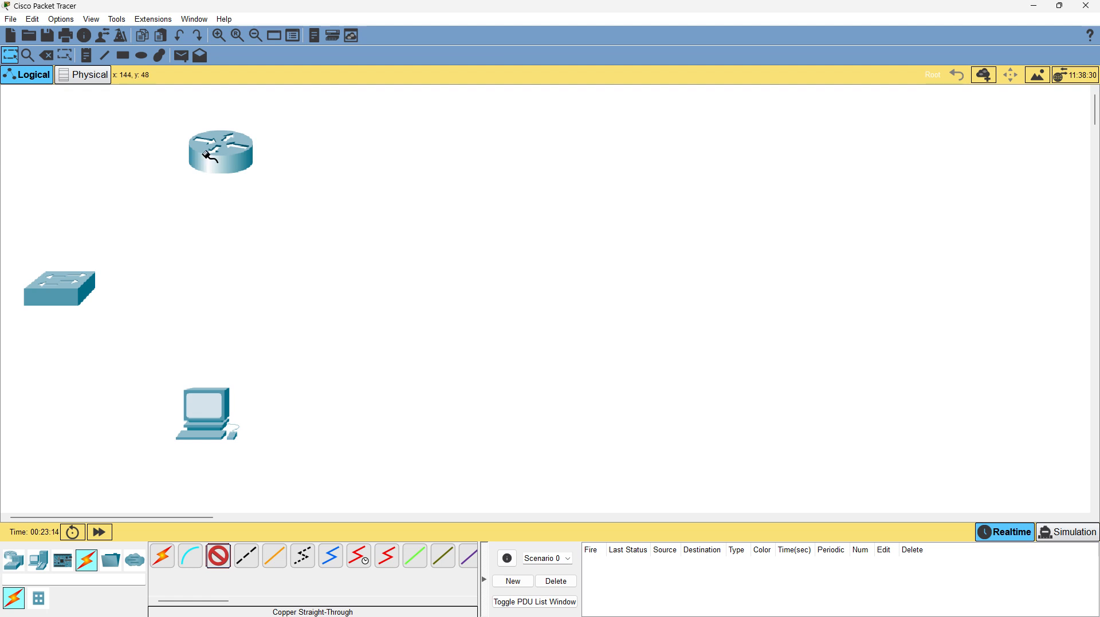
{"action": "left_click", "coordinate": [209, 157]}
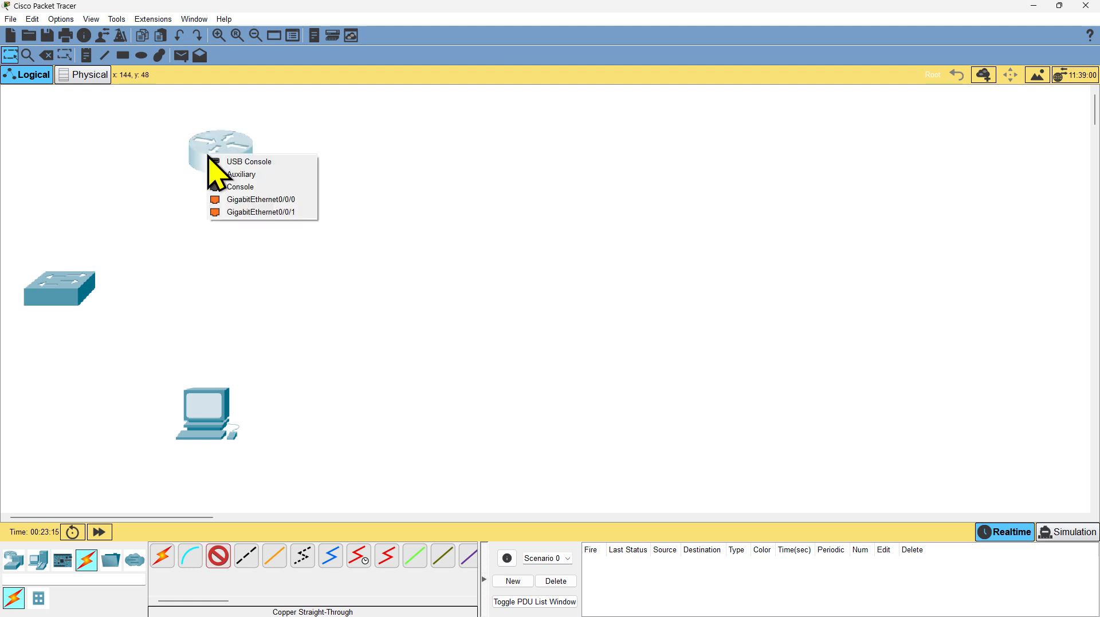
{"action": "left_click", "coordinate": [258, 201]}
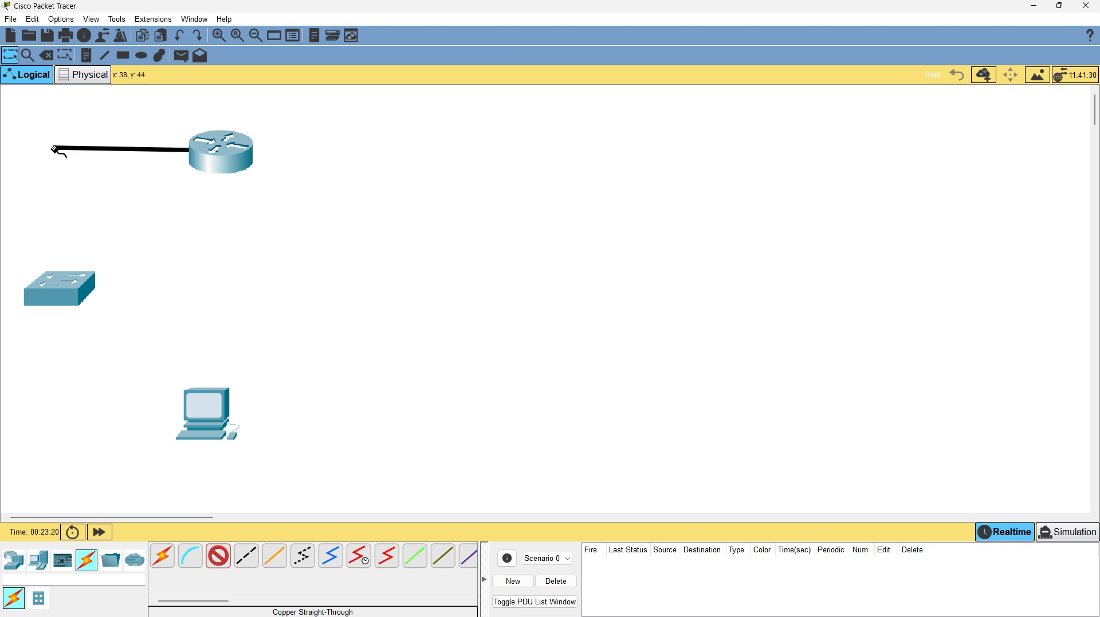
{"action": "left_click", "coordinate": [61, 284]}
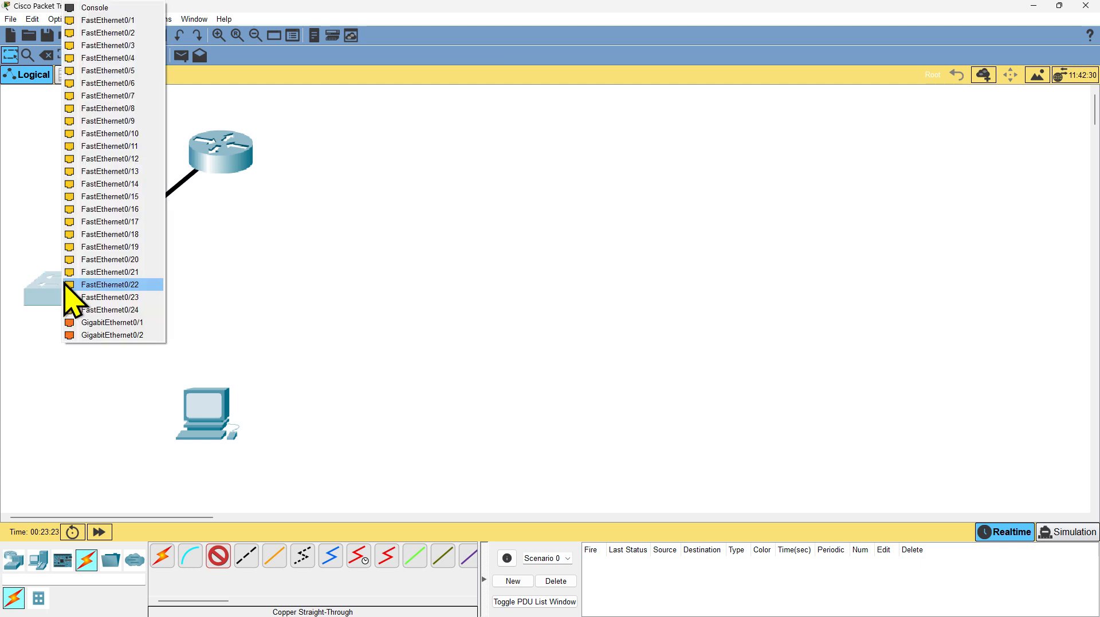
{"action": "left_click", "coordinate": [127, 310]}
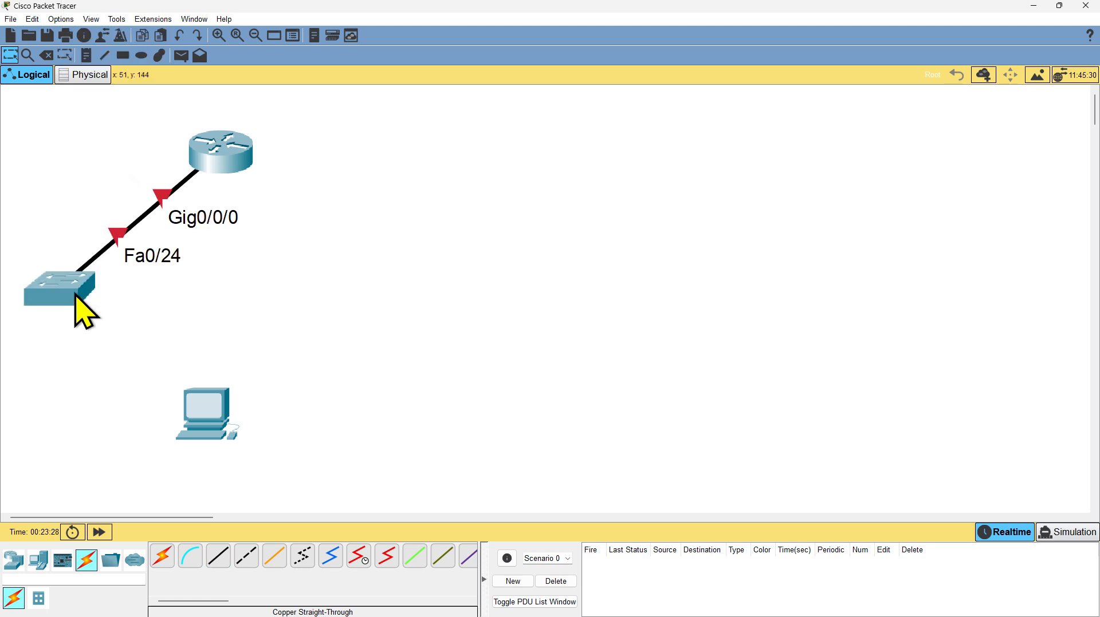
{"action": "left_click_drag", "start_coordinate": [77, 295], "coordinate": [65, 289]}
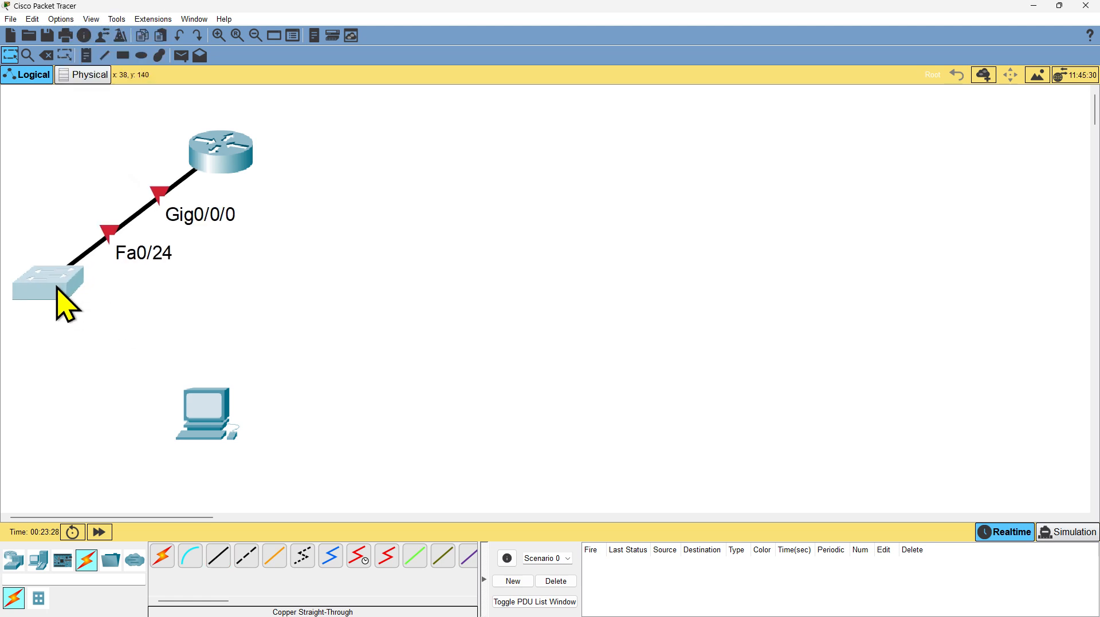
Step: Connect the switch's FastEthernet0/1 to the PC's FastEthernet0 with a copper straight-through cable
{"action": "left_click", "coordinate": [218, 556]}
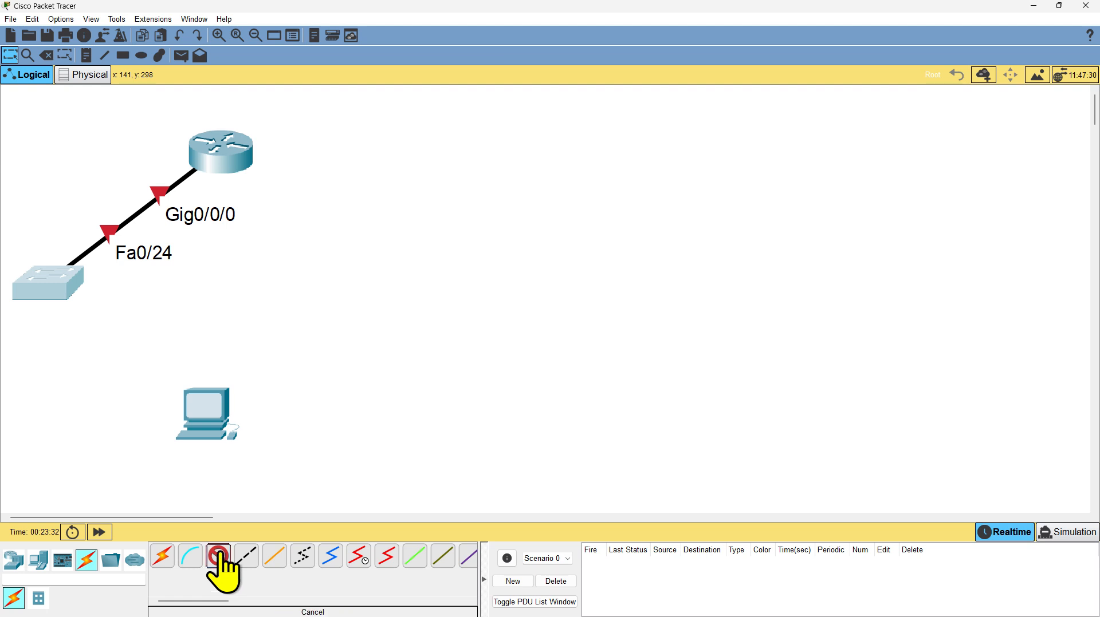
{"action": "left_click", "coordinate": [54, 284]}
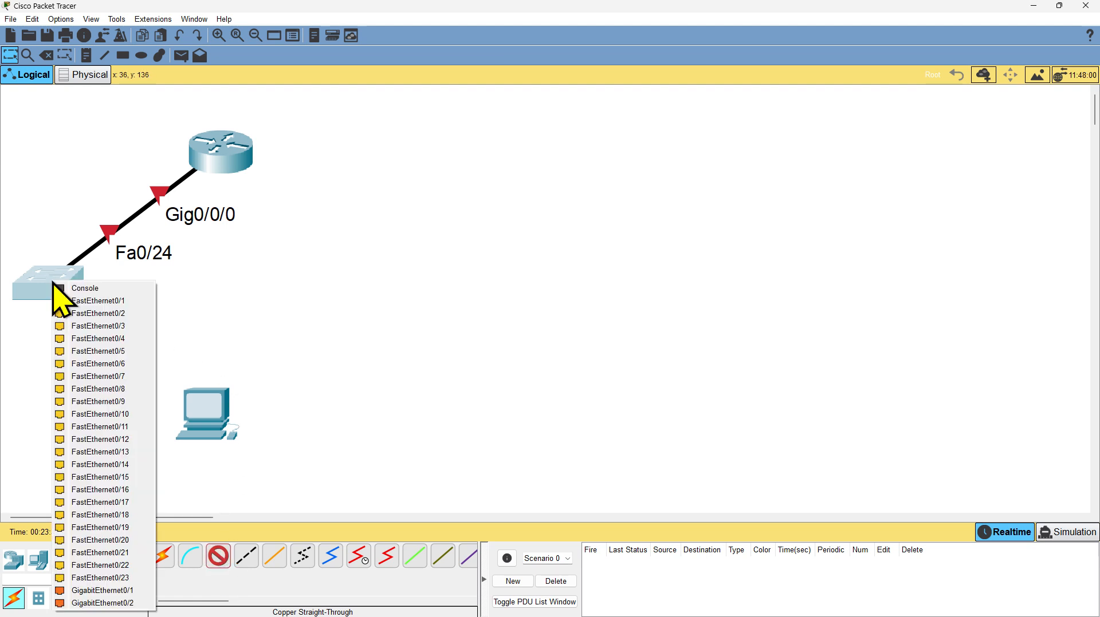
{"action": "left_click", "coordinate": [83, 303]}
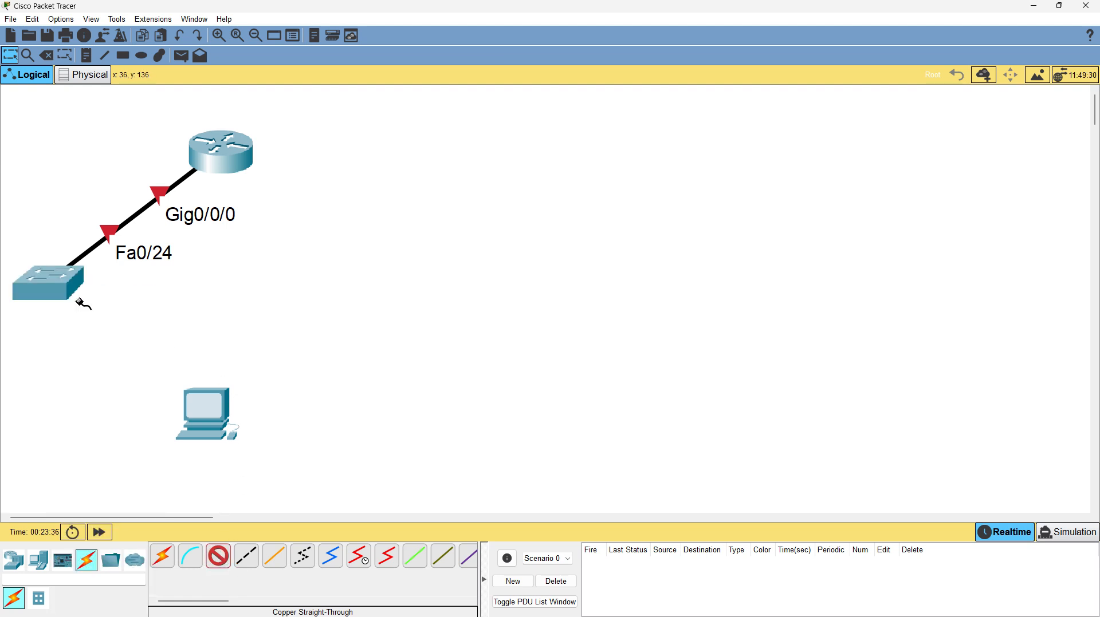
{"action": "left_click", "coordinate": [193, 407]}
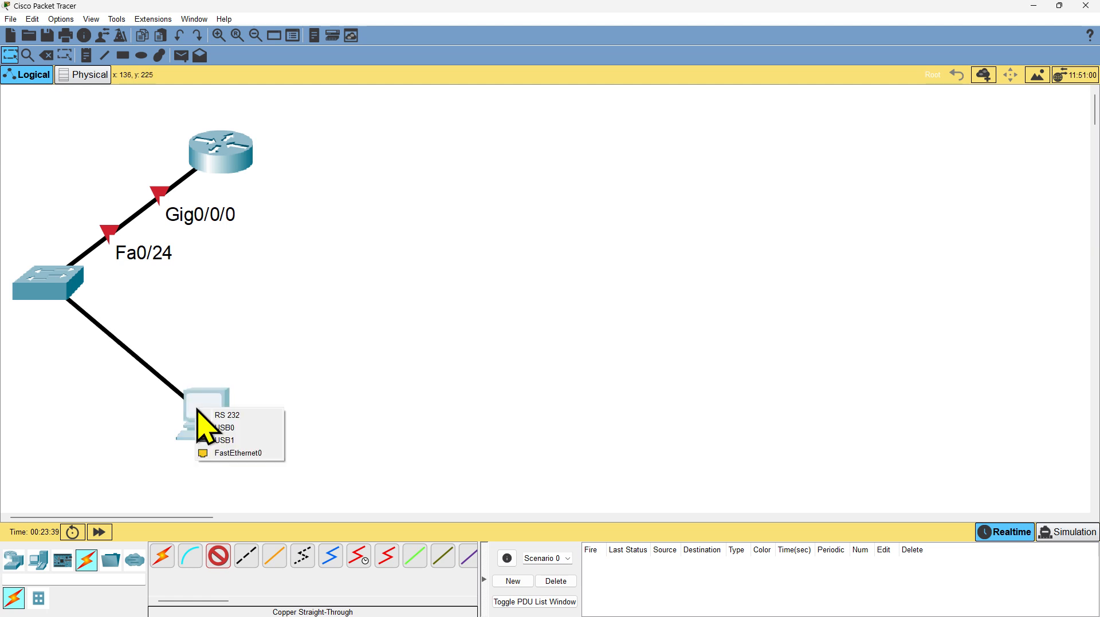
{"action": "left_click", "coordinate": [267, 454]}
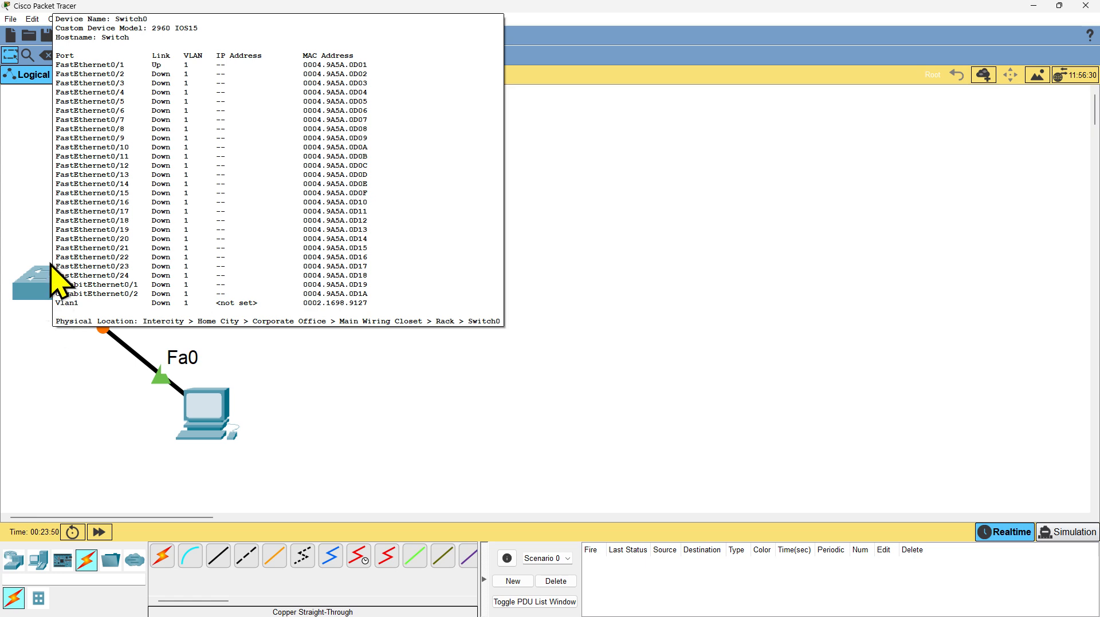
{"action": "mouse_move", "coordinate": [43, 287]}
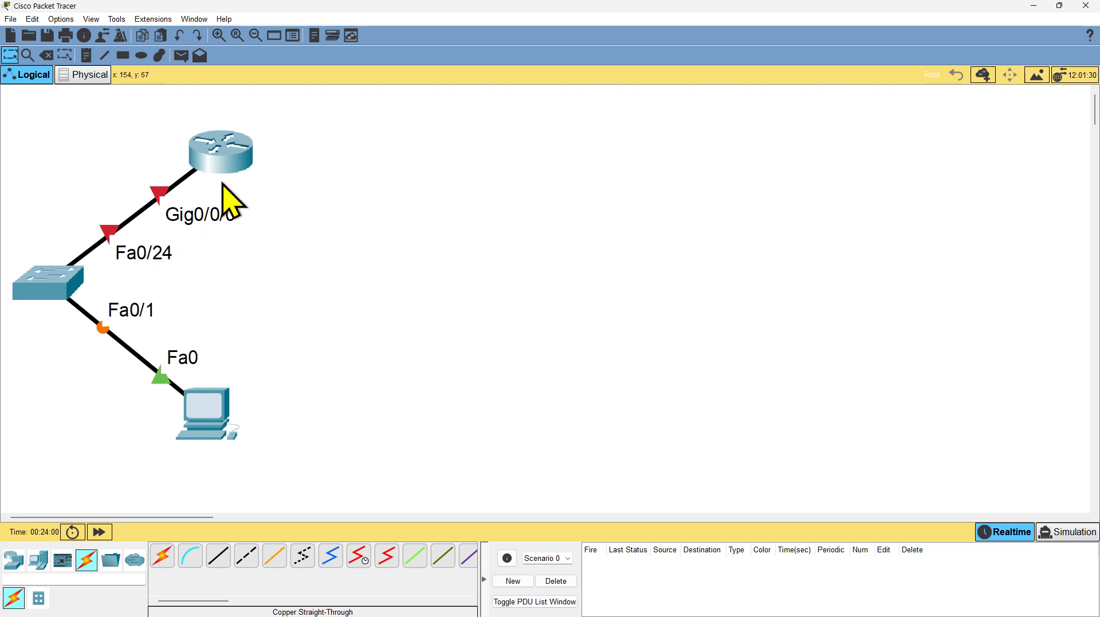
Step: Open the router's command line interface and enlarge its window beside the topology
{"action": "mouse_move", "coordinate": [223, 182]}
{"action": "left_click", "coordinate": [220, 163]}
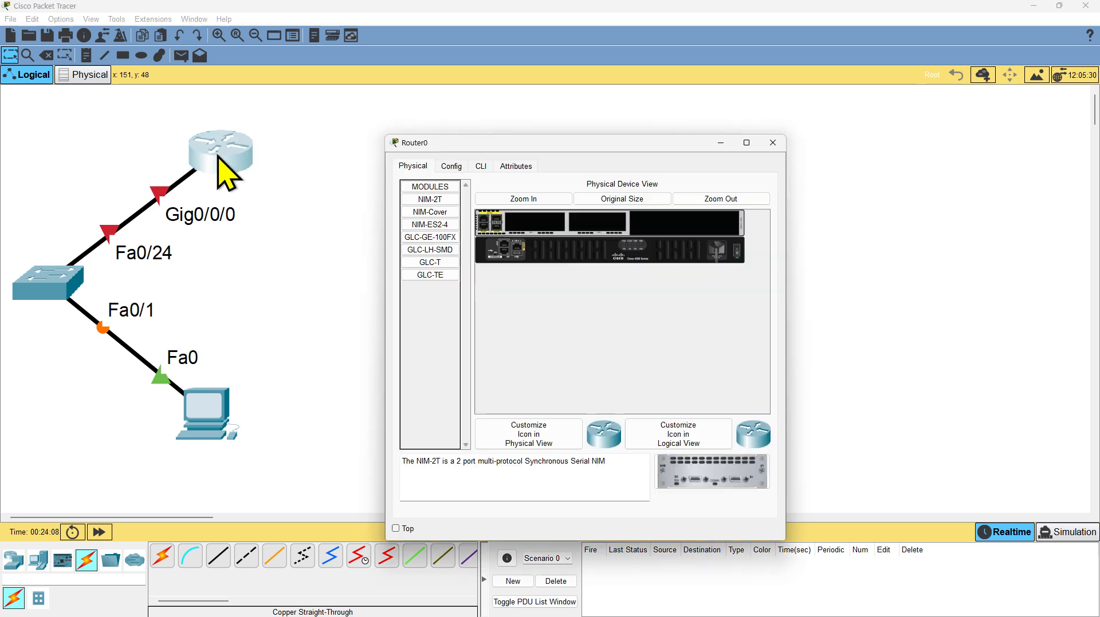
{"action": "left_click_drag", "start_coordinate": [405, 90], "coordinate": [398, 85]}
{"action": "left_click", "coordinate": [389, 110]}
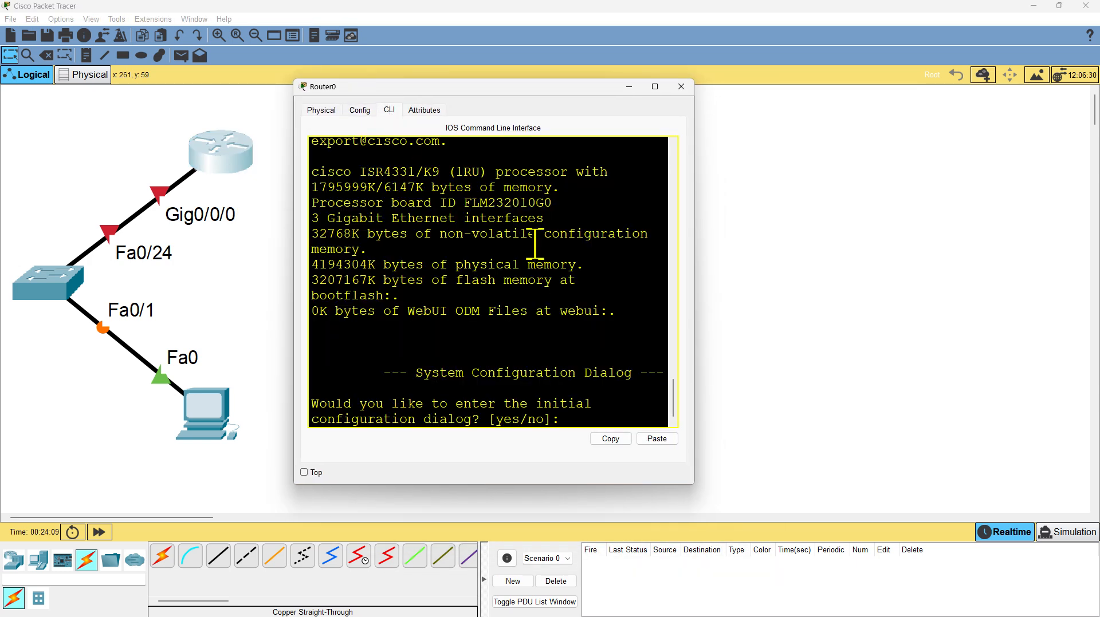
{"action": "left_click_drag", "start_coordinate": [695, 366], "coordinate": [1040, 354]}
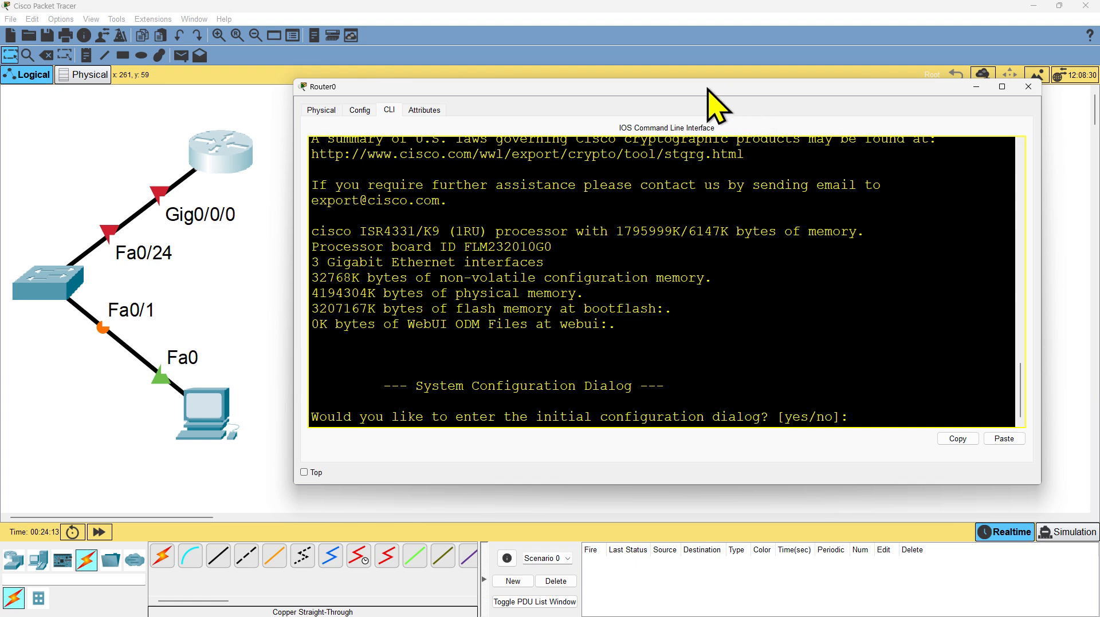
{"action": "left_click_drag", "start_coordinate": [684, 89], "coordinate": [657, 61]}
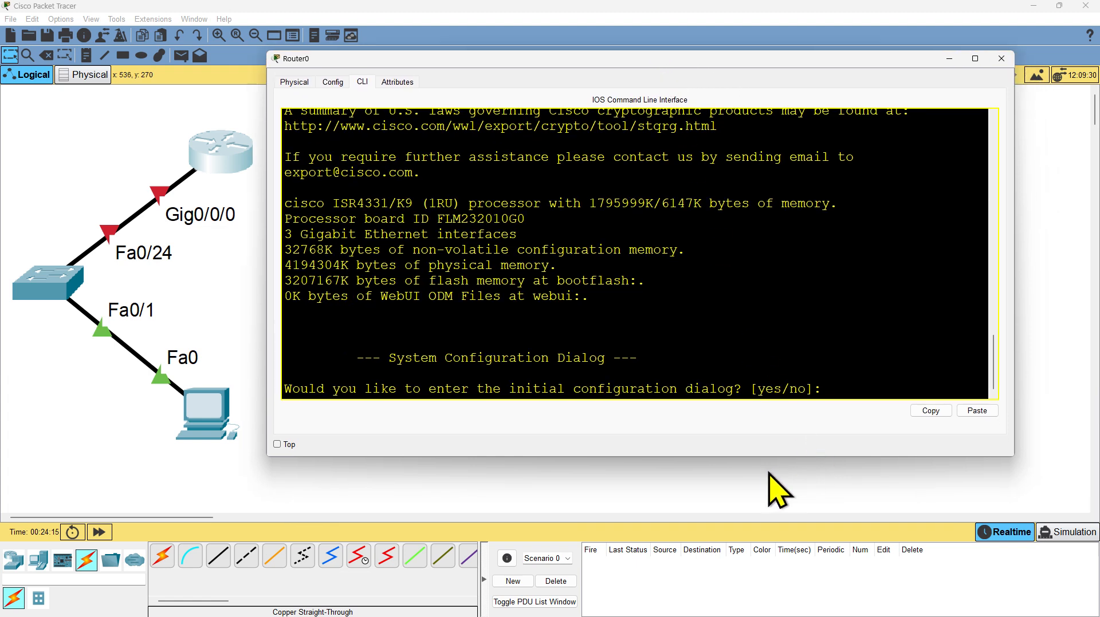
{"action": "left_click_drag", "start_coordinate": [758, 459], "coordinate": [755, 517]}
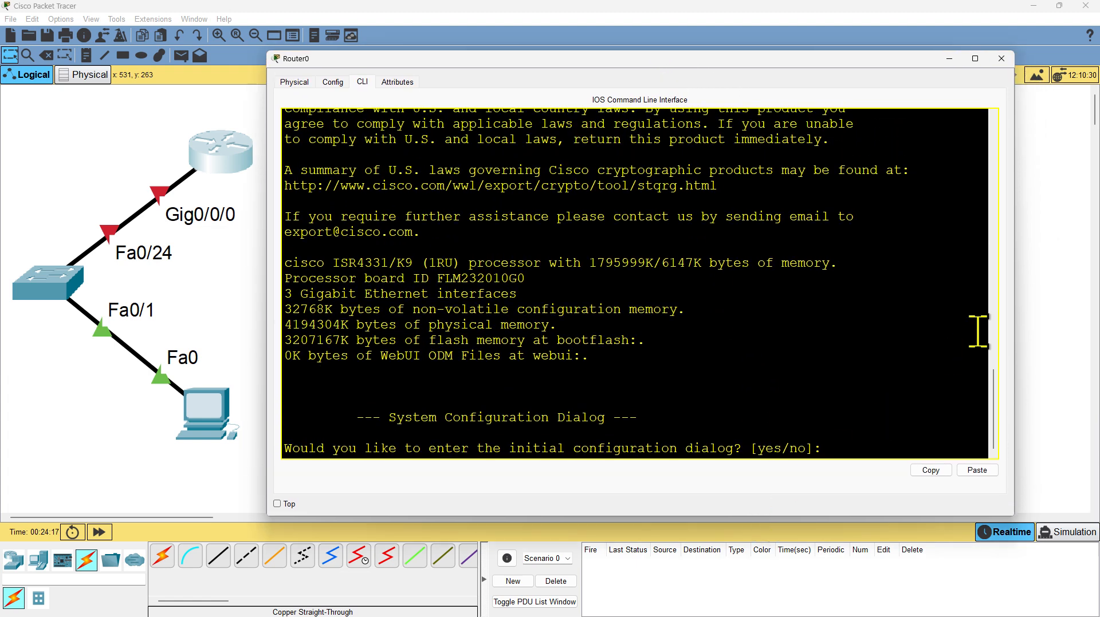
{"action": "left_click_drag", "start_coordinate": [1013, 312], "coordinate": [1078, 314]}
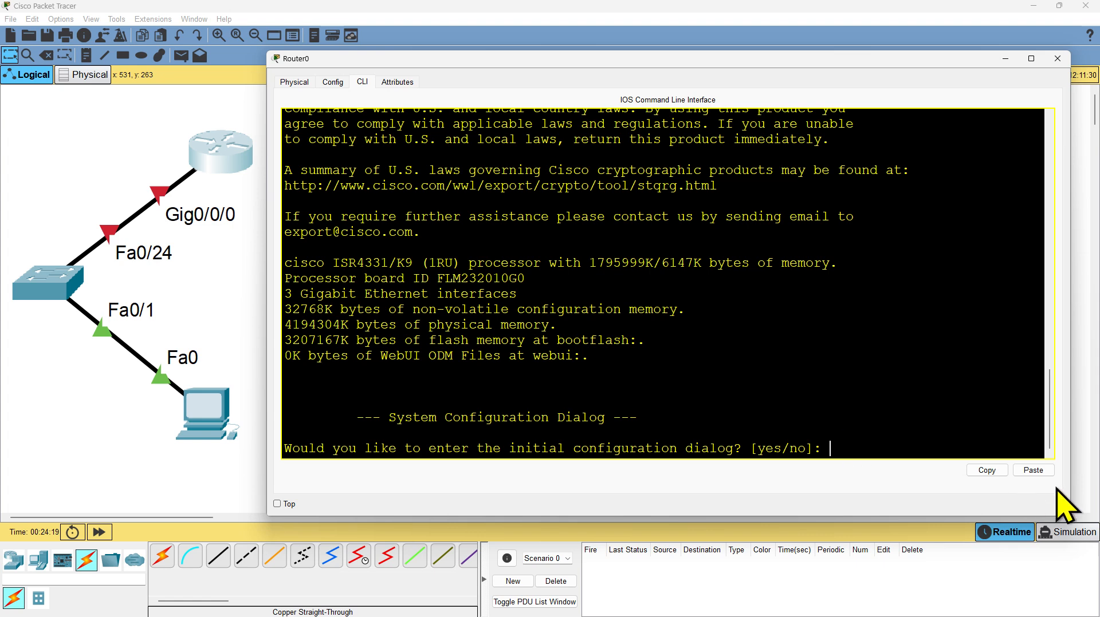
Step: Answer no to the router's initial configuration dialog and start the command line session
{"action": "type", "text": "no"}
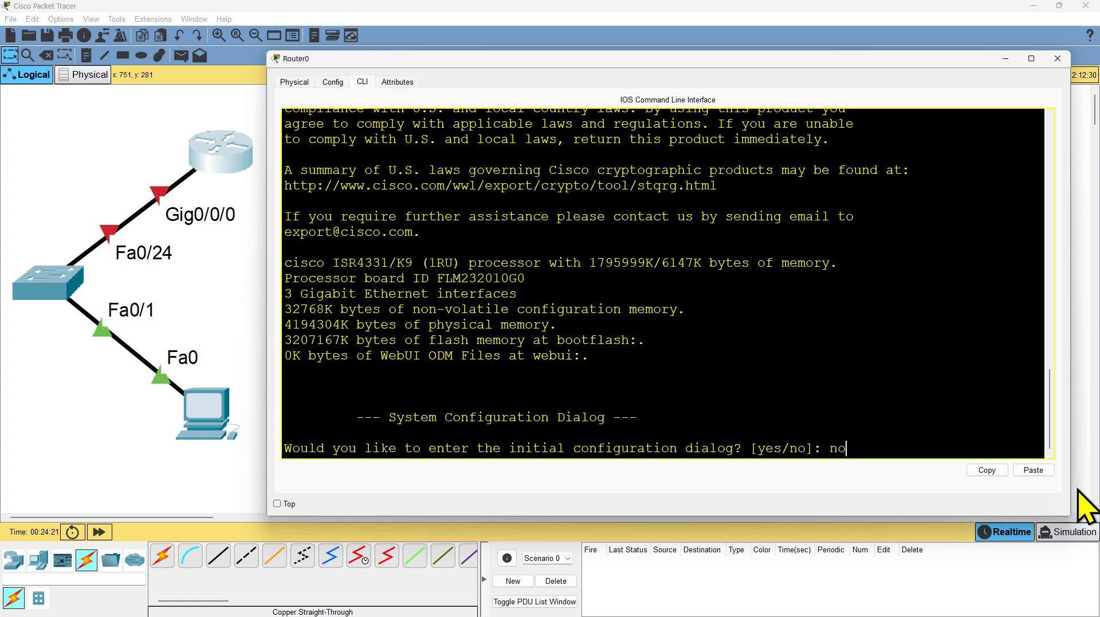
{"action": "key", "text": "Return"}
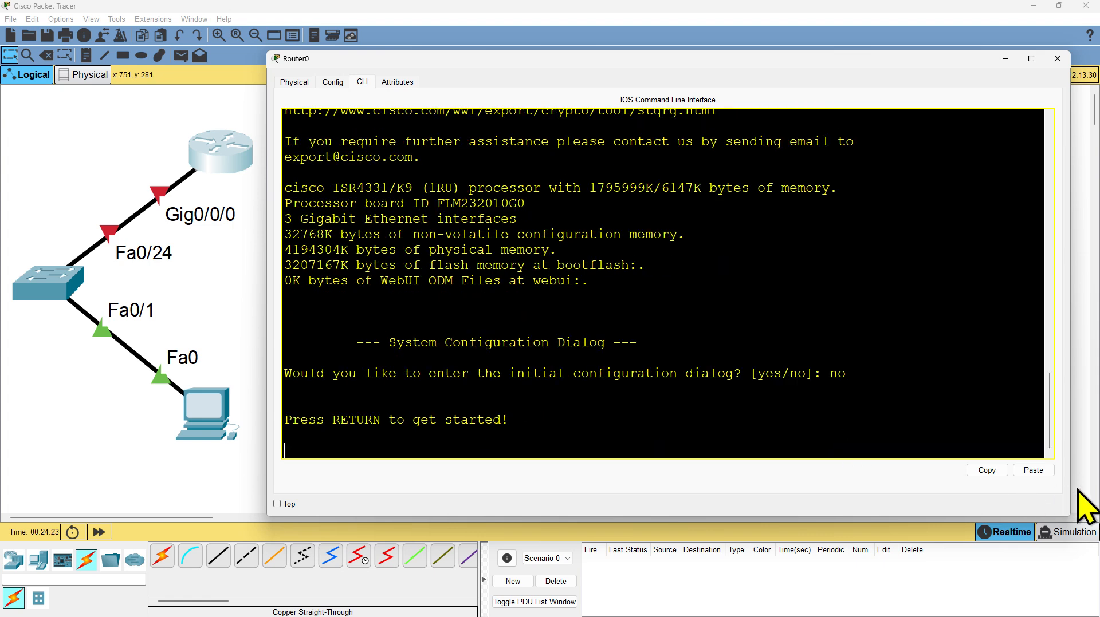
{"action": "key", "text": "Return"}
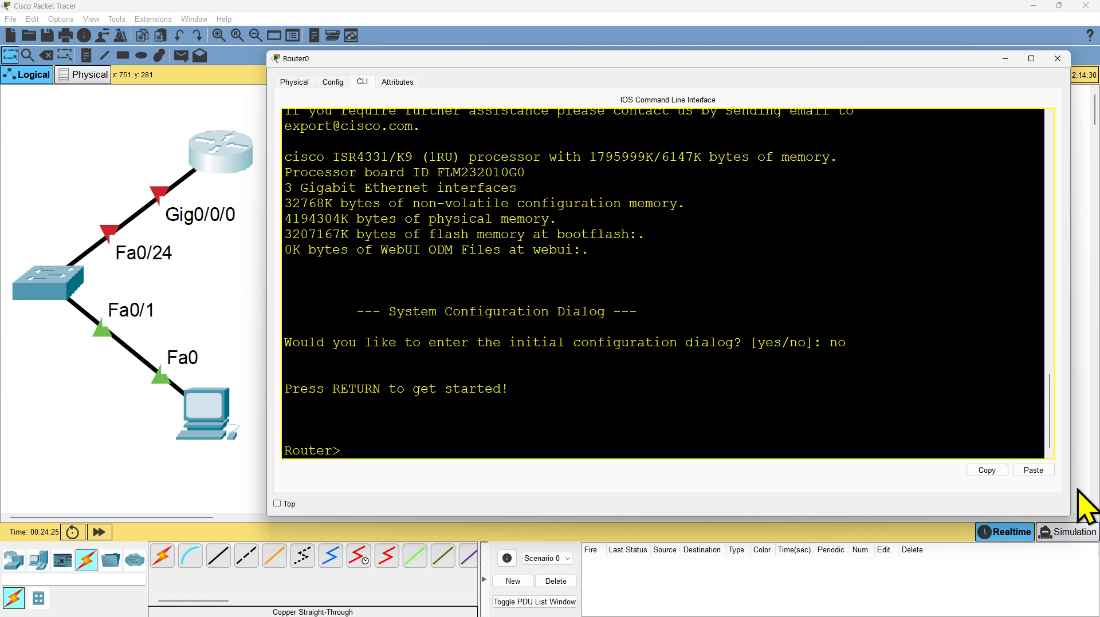
Step: Try to switch the router to privileged EXEC mode
{"action": "type", "text": "enable"}
{"action": "key", "text": "BackSpace"}
{"action": "key", "text": "BackSpace"}
{"action": "type", "text": "le"}
{"action": "key", "text": "Return"}
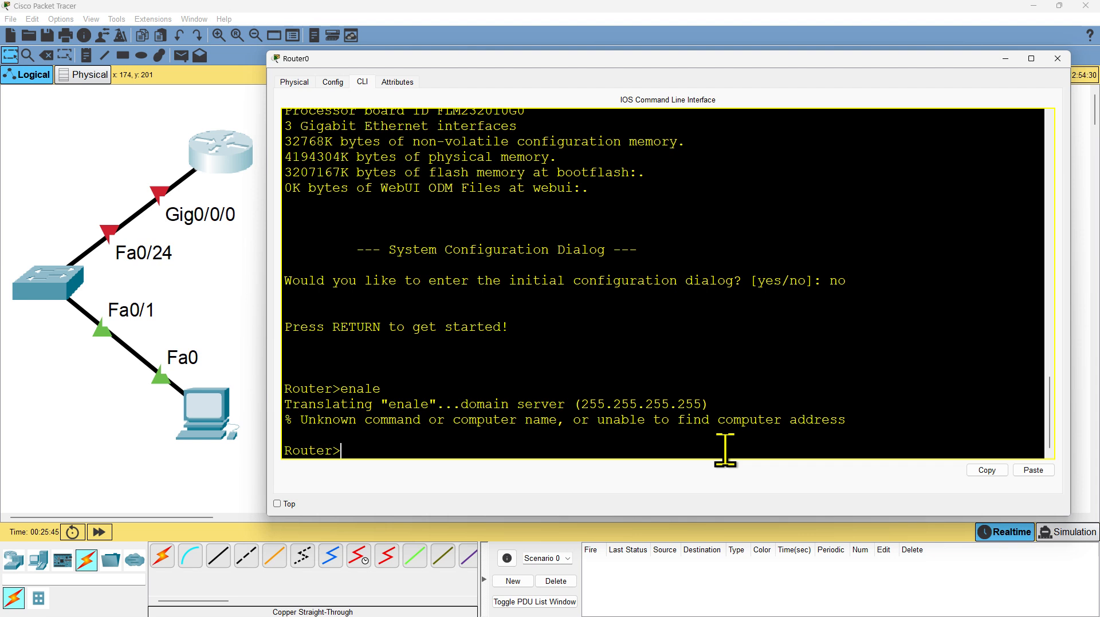
Step: Switch the router to privileged EXEC mode and enter global configuration mode
{"action": "type", "text": "enable"}
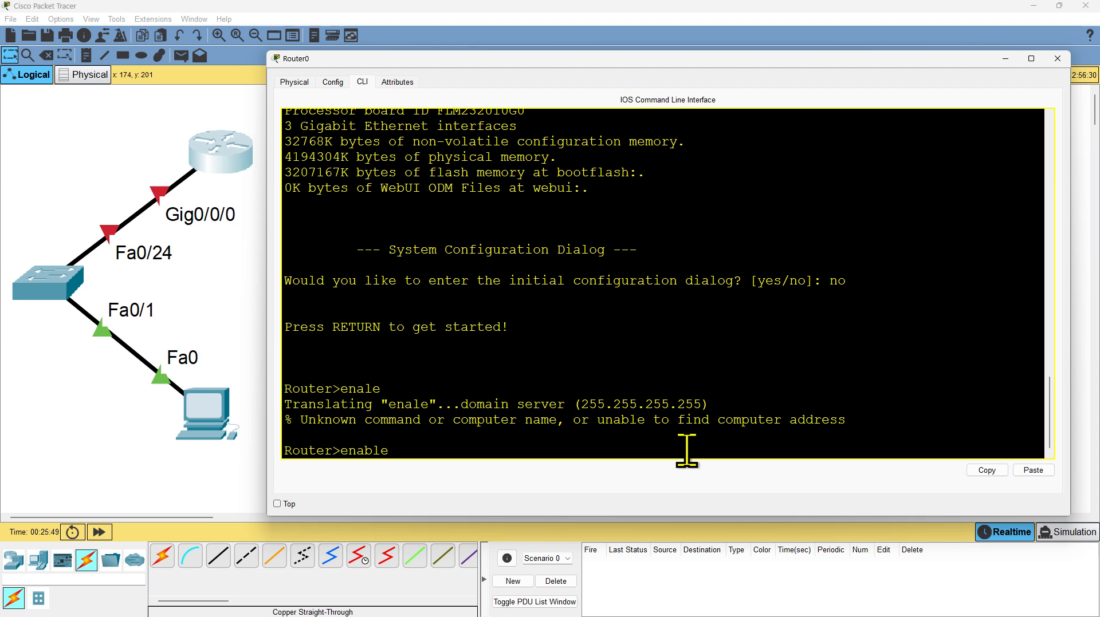
{"action": "key", "text": "Return"}
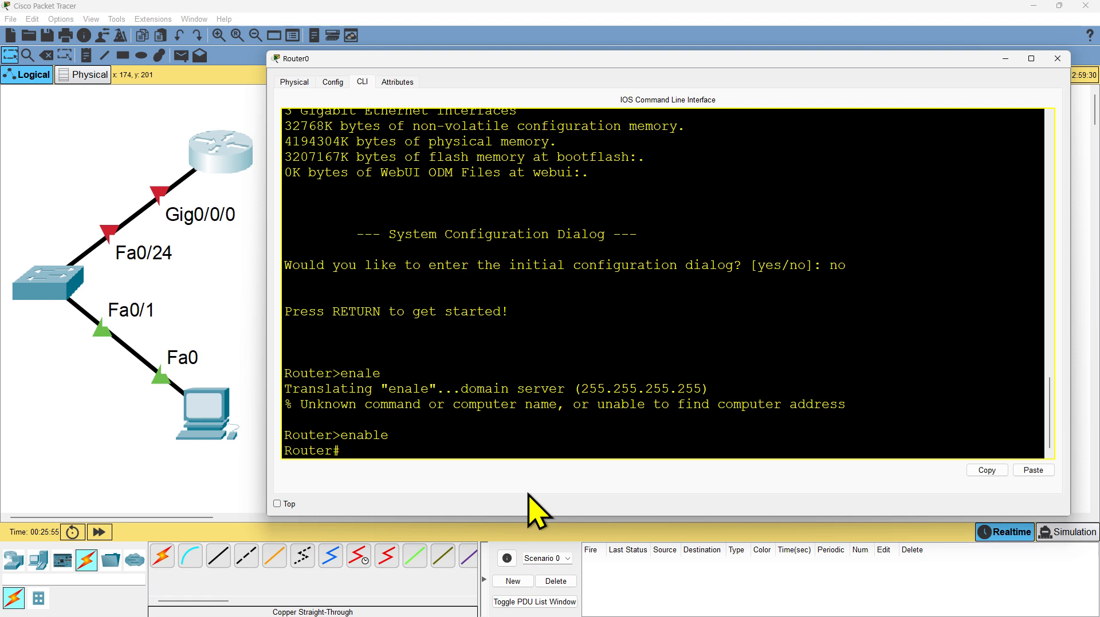
{"action": "type", "text": "configure terminal"}
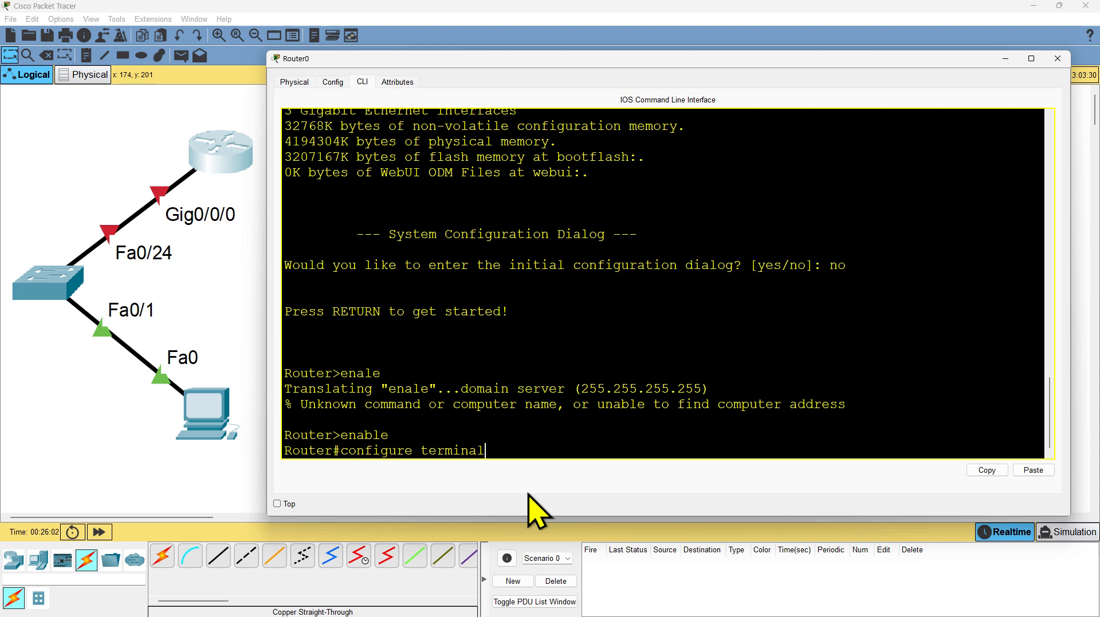
{"action": "key", "text": "Return"}
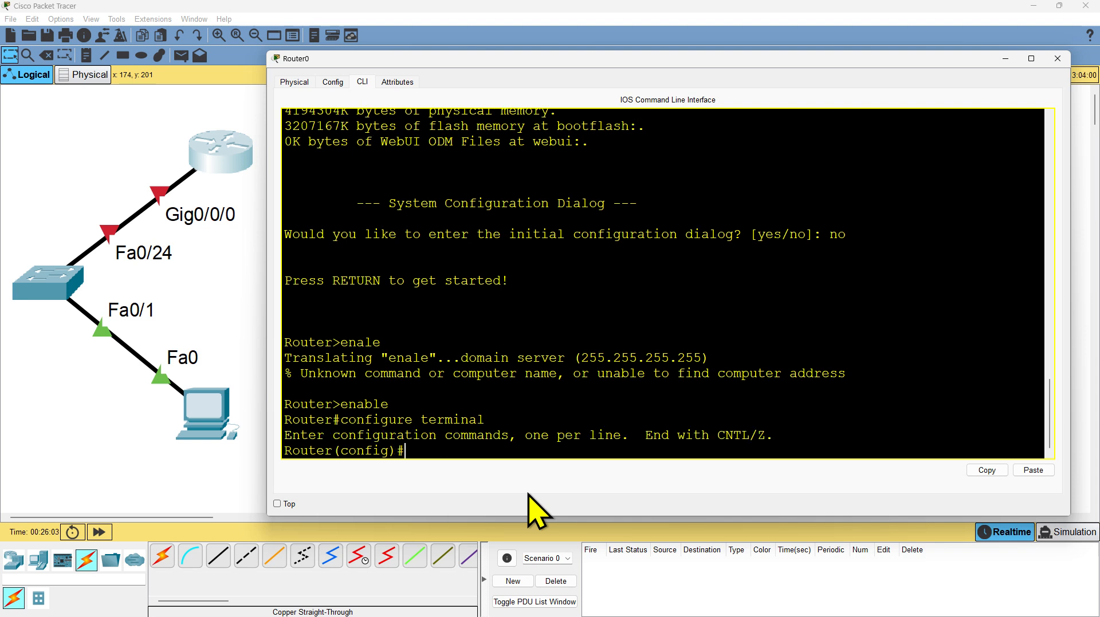
{"action": "left_click_drag", "start_coordinate": [405, 451], "coordinate": [285, 451]}
{"action": "left_click", "coordinate": [428, 451]}
Step: Disable domain name lookup on the router with no ip domain-lookup
{"action": "type", "text": "no ip domain-lookup"}
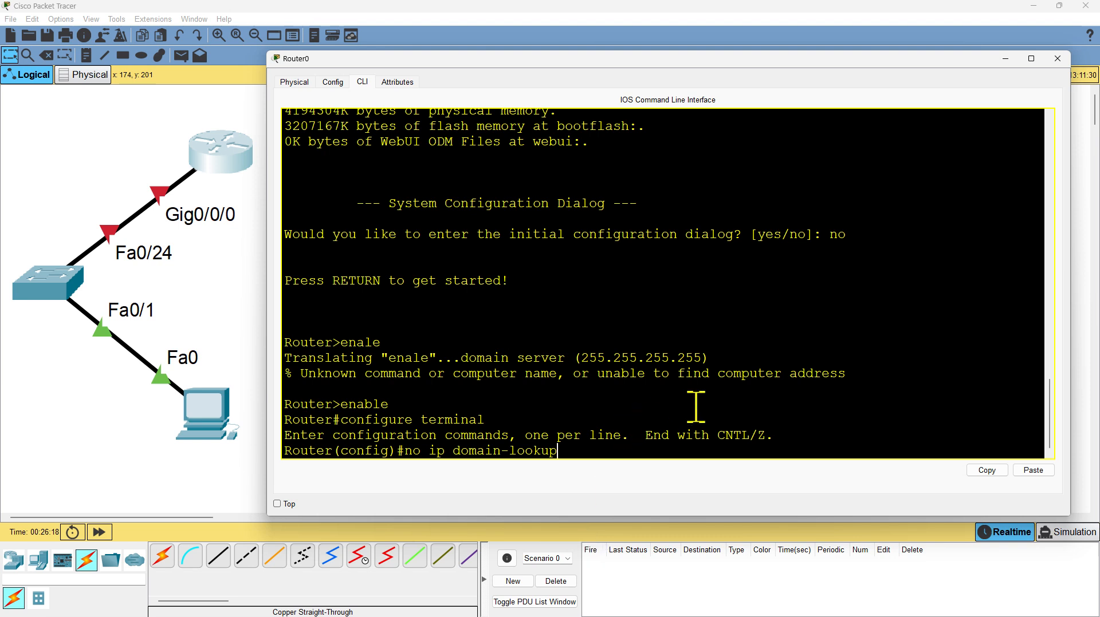
{"action": "left_click_drag", "start_coordinate": [721, 359], "coordinate": [342, 343]}
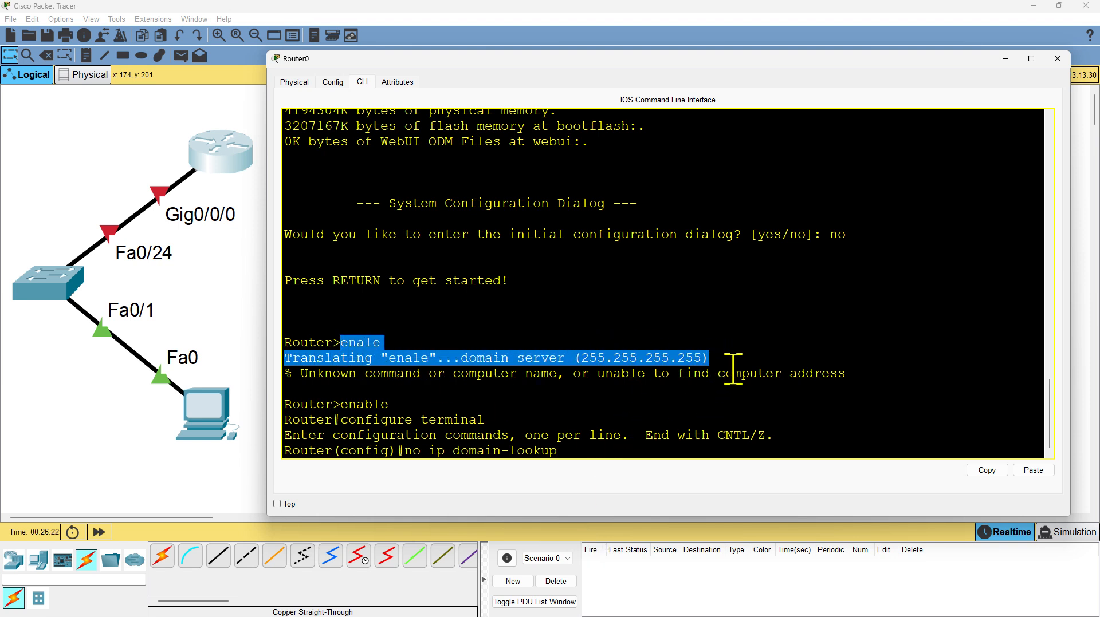
{"action": "left_click", "coordinate": [609, 445]}
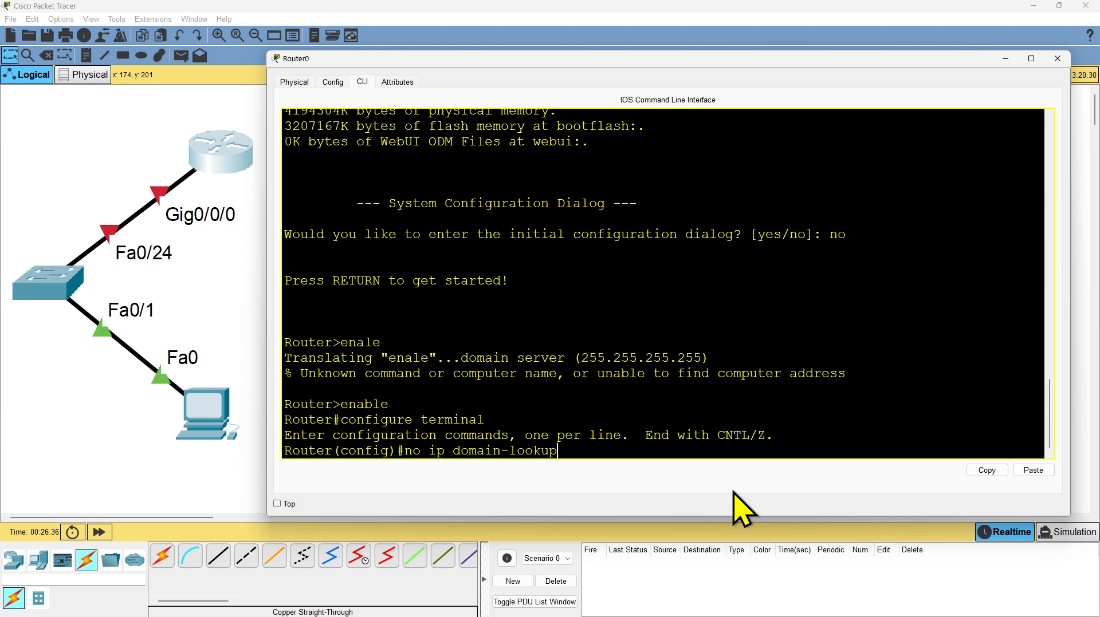
{"action": "key", "text": "Return"}
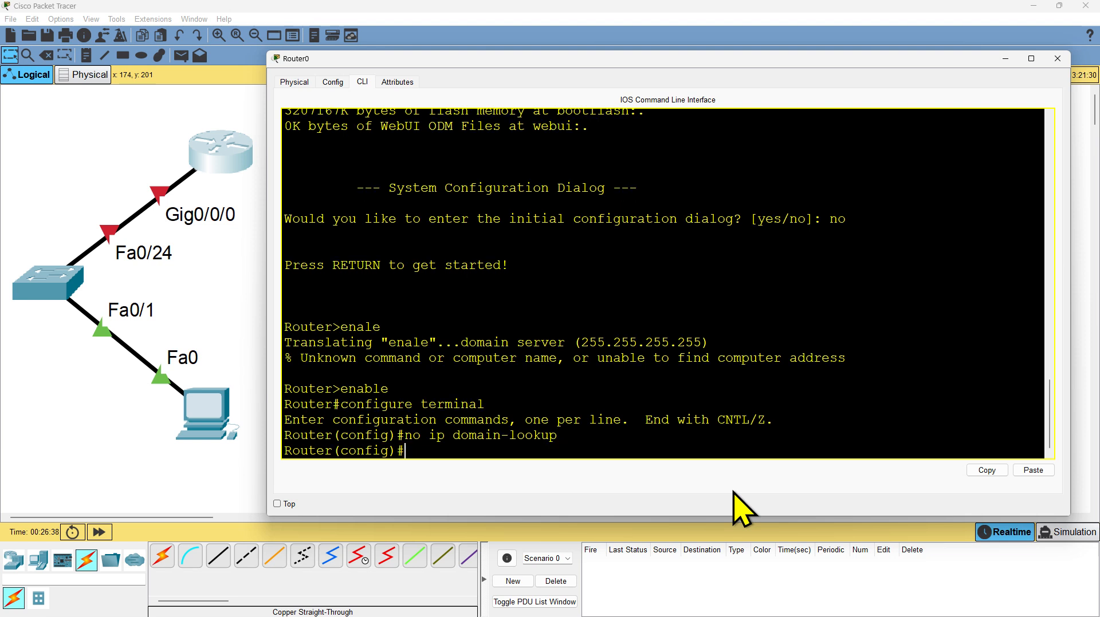
{"action": "left_click_drag", "start_coordinate": [595, 437], "coordinate": [259, 438]}
{"action": "left_click", "coordinate": [598, 450]}
Step: Set the router's hostname to R1
{"action": "type", "text": "hostname"}
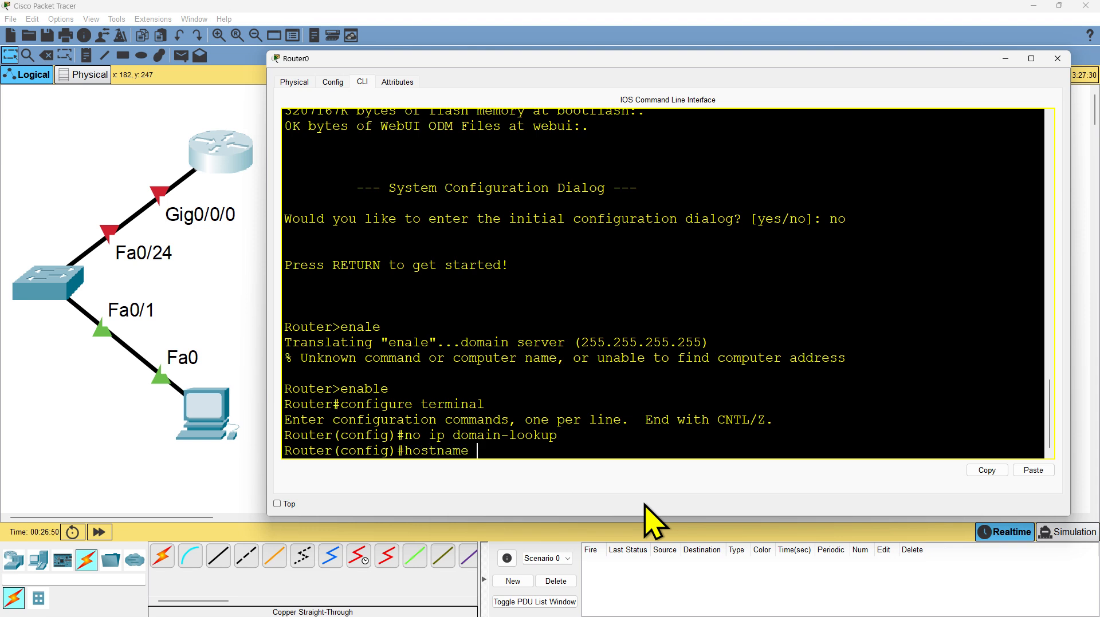
{"action": "type", "text": " R1"}
{"action": "key", "text": "Return"}
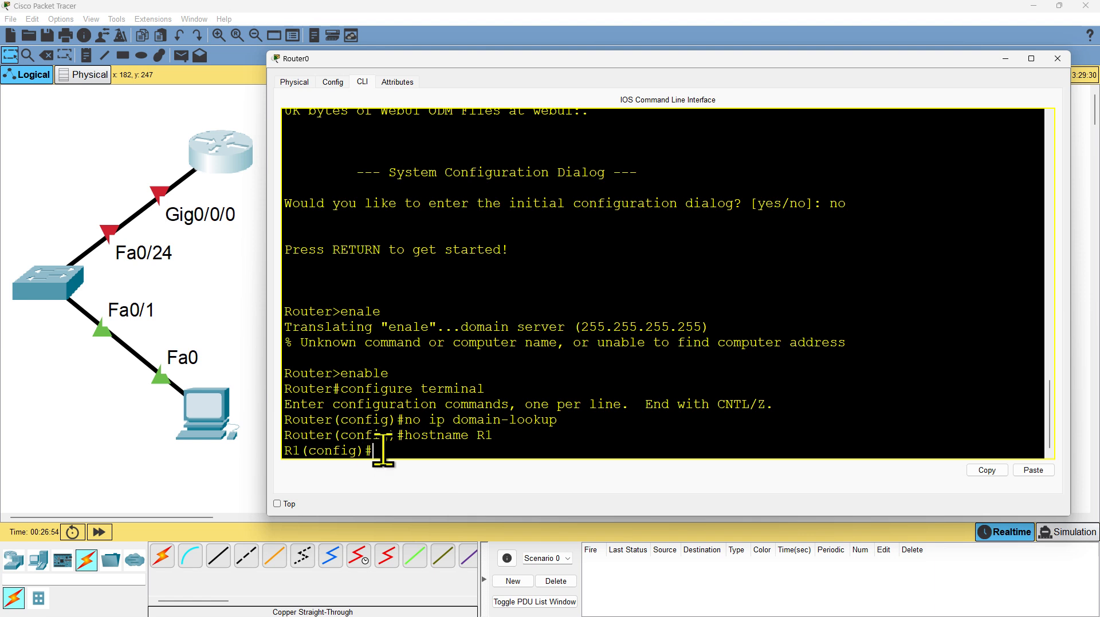
{"action": "left_click_drag", "start_coordinate": [383, 452], "coordinate": [258, 449]}
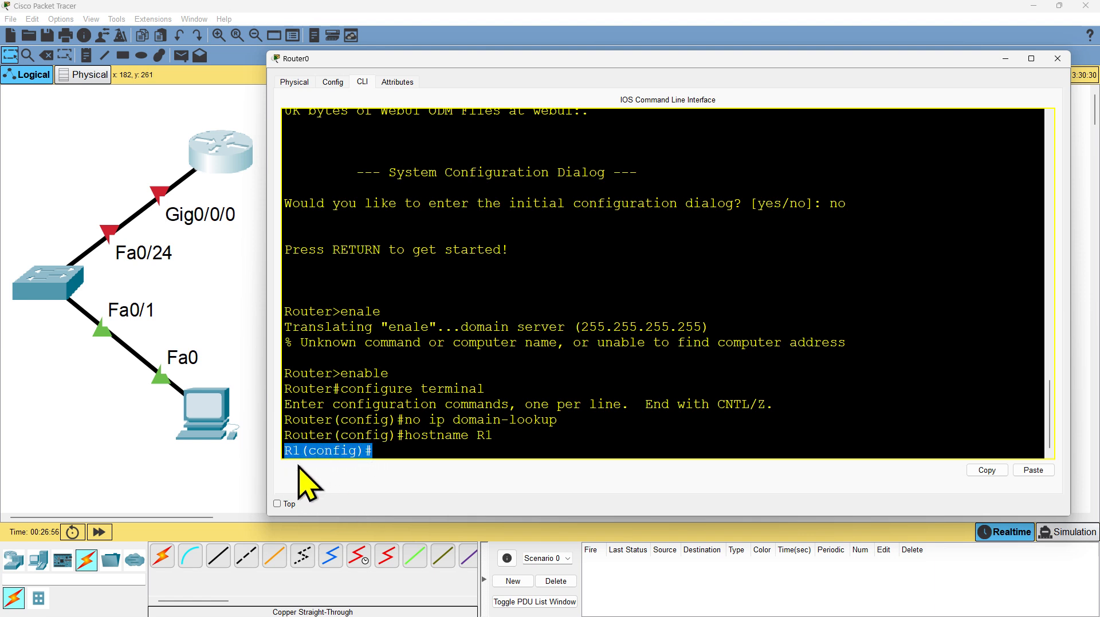
Step: Begin an interface command at the global configuration prompt, leaving the interface type open
{"action": "left_click", "coordinate": [407, 452]}
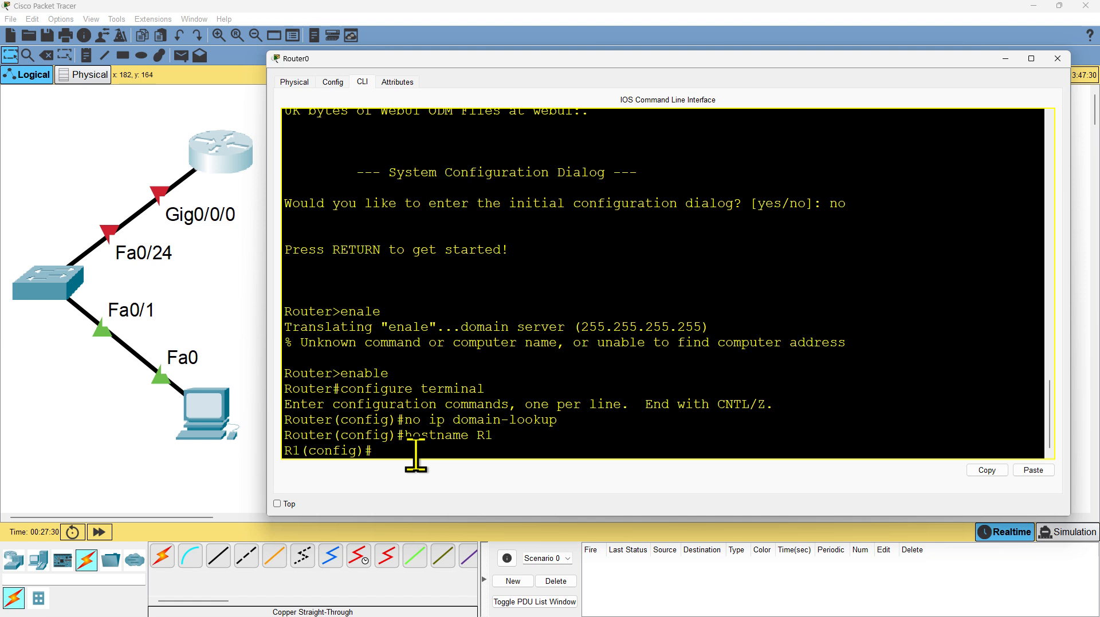
{"action": "type", "text": "inter"}
{"action": "key", "text": "Tab"}
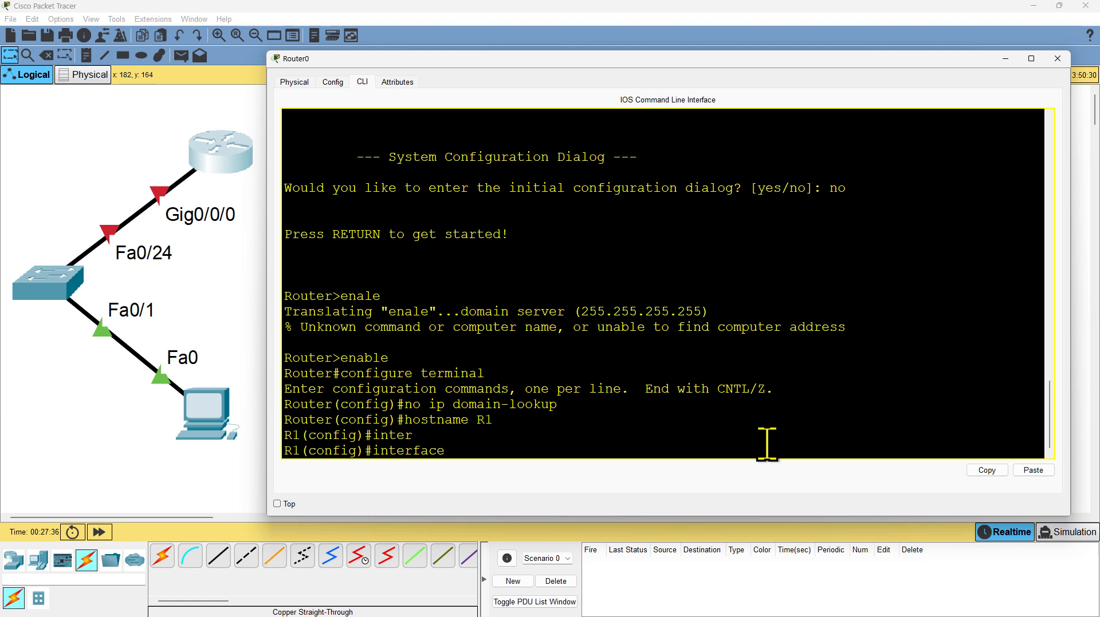
{"action": "type", "text": "fast"}
{"action": "type", "text": "e"}
{"action": "key", "text": "Tab"}
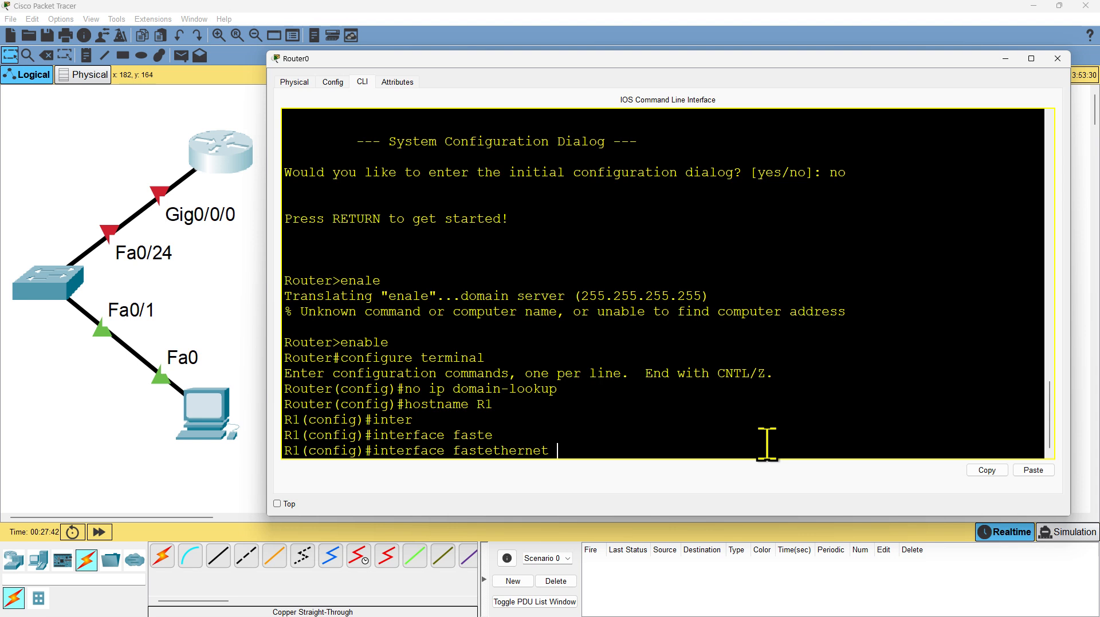
{"action": "key", "text": "BackSpace"}
{"action": "key", "text": "BackSpace"}
{"action": "key", "text": "BackSpace"}
{"action": "key", "text": "BackSpace"}
{"action": "key", "text": "BackSpace"}
{"action": "key", "text": "BackSpace"}
{"action": "key", "text": "BackSpace"}
{"action": "key", "text": "BackSpace"}
{"action": "key", "text": "BackSpace"}
{"action": "key", "text": "BackSpace"}
{"action": "key", "text": "BackSpace"}
{"action": "key", "text": "BackSpace"}
Step: Complete the interface command with gigabitEthernet 0/0/0 to enter that interface's configuration mode
{"action": "type", "text": "gigab"}
{"action": "key", "text": "Tab"}
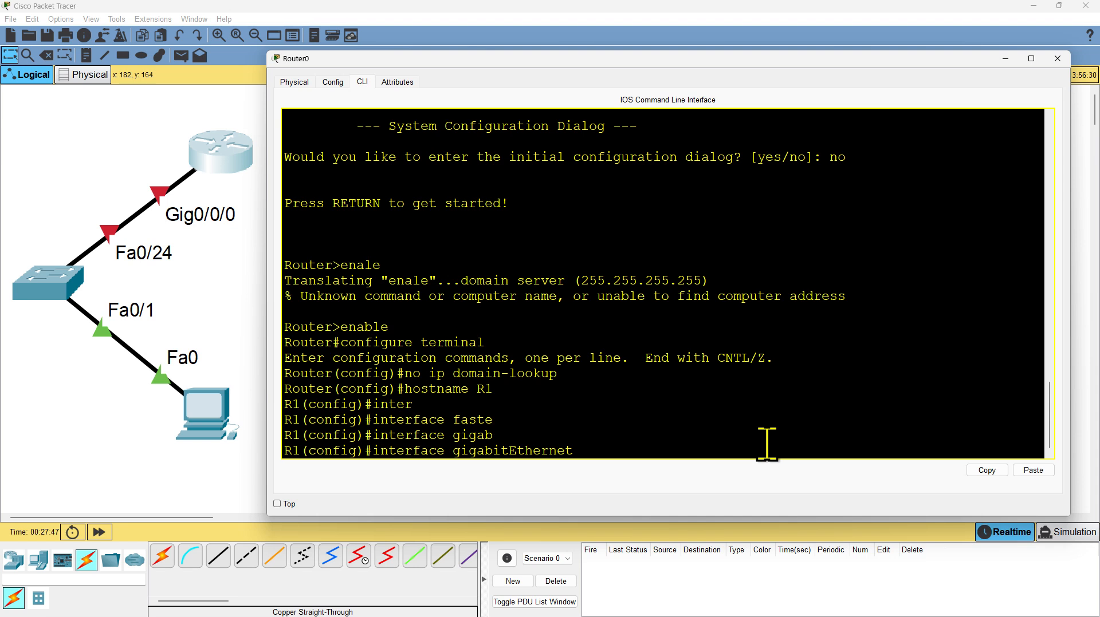
{"action": "type", "text": "0/0/0"}
{"action": "key", "text": "Return"}
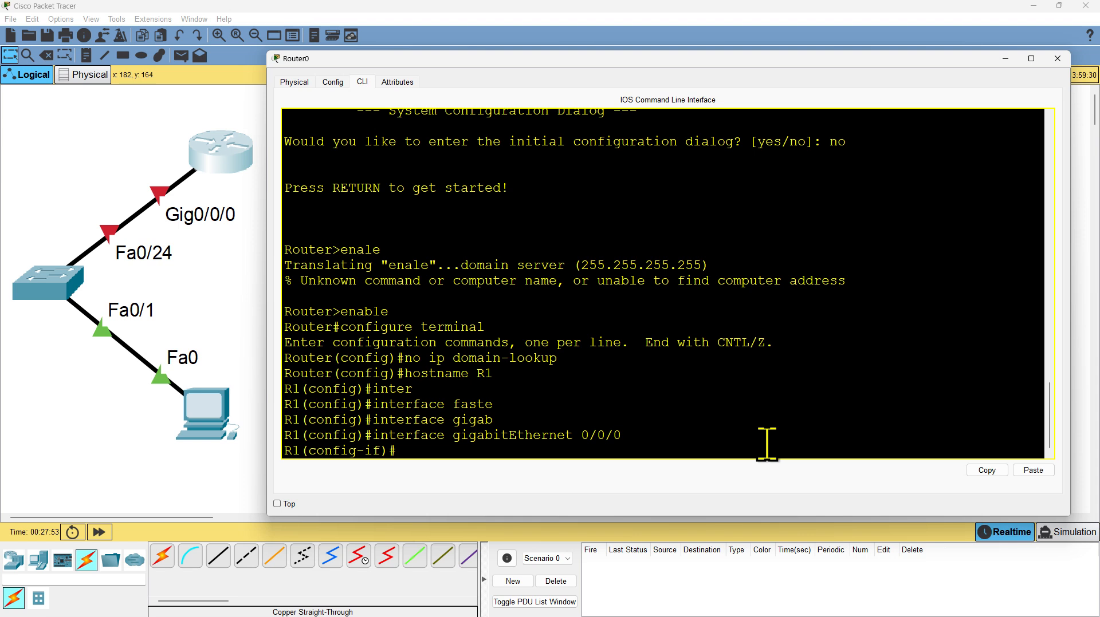
{"action": "left_click_drag", "start_coordinate": [400, 454], "coordinate": [278, 457]}
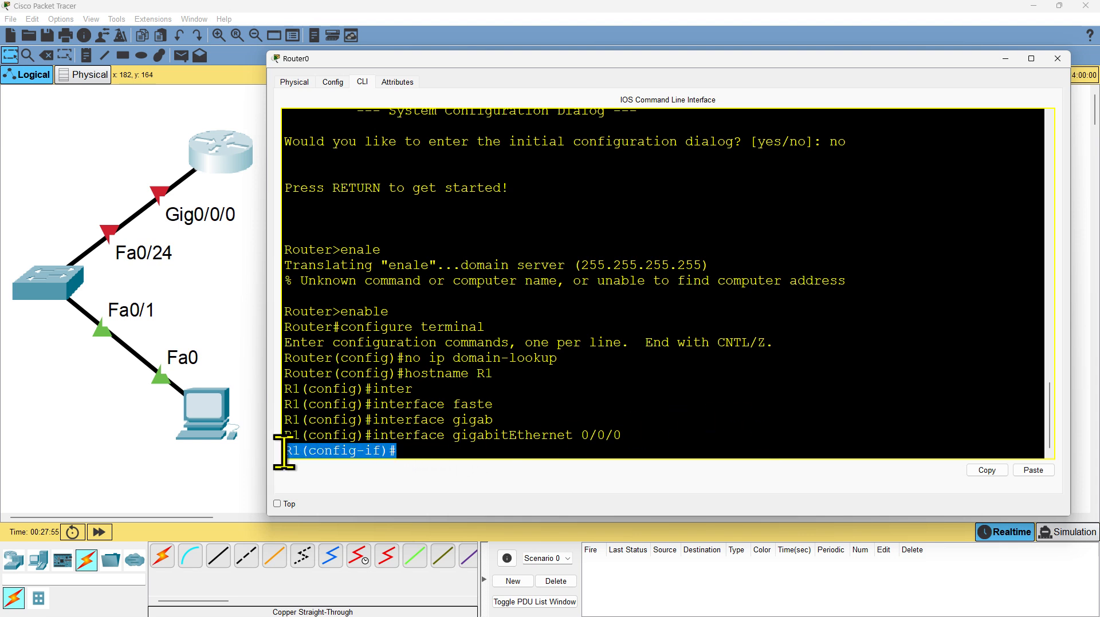
{"action": "left_click", "coordinate": [429, 455]}
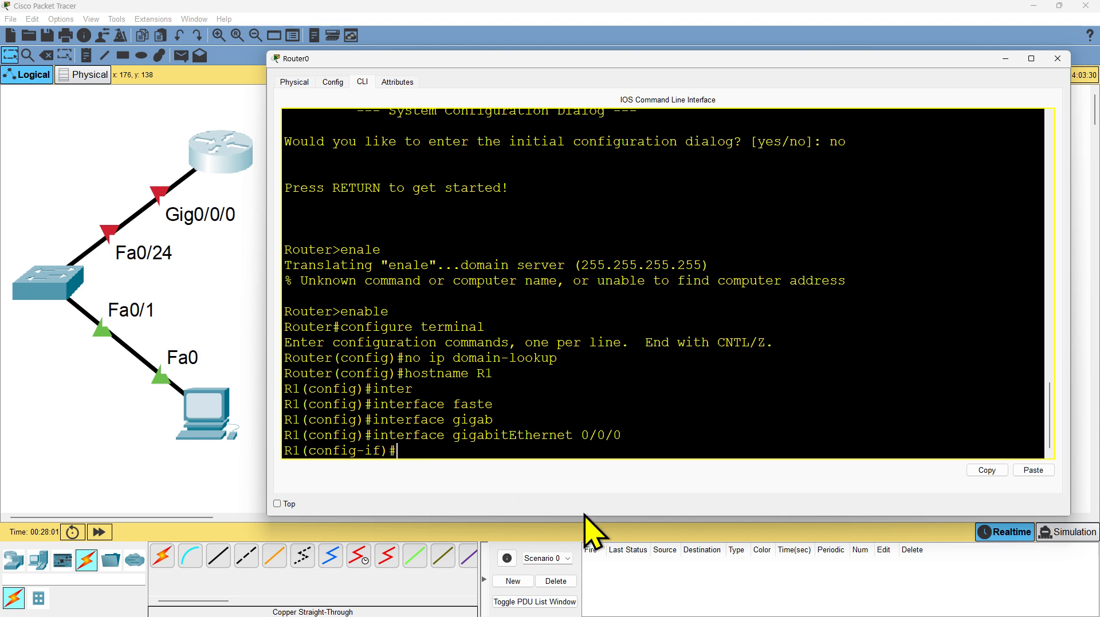
Step: Assign IP address 10.10.10.254 with mask 255.255.255.0 to GigabitEthernet 0/0/0 and enable the interface with no shutdown
{"action": "type", "text": "ip addres"}
{"action": "key", "text": "Tab"}
{"action": "type", "text": "10.1"}
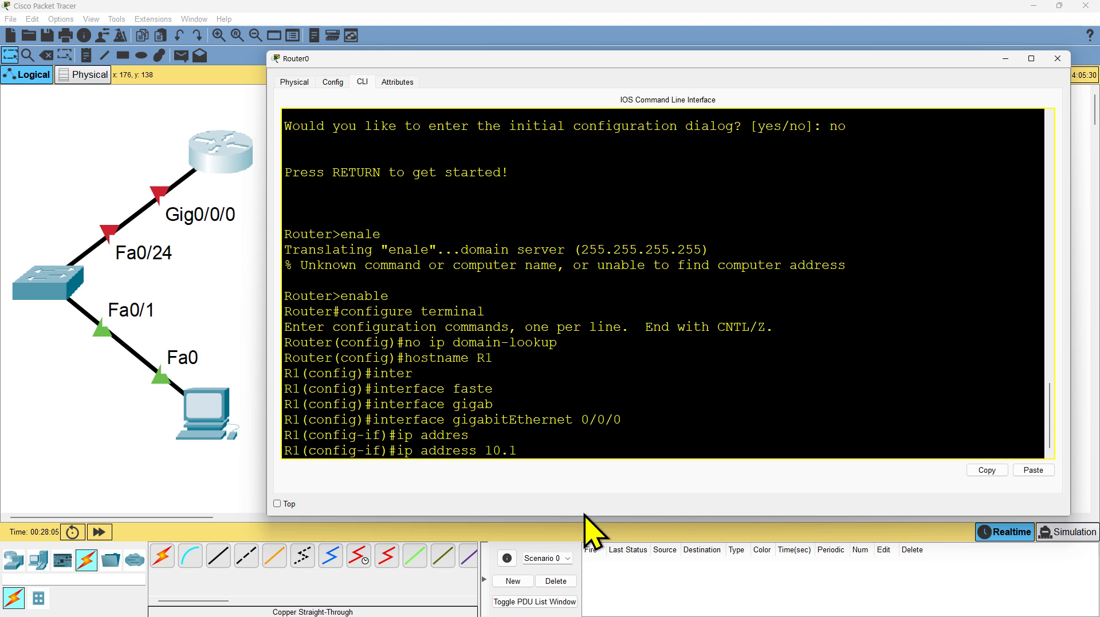
{"action": "type", "text": "0.10.10.254"}
{"action": "type", "text": "255.255.255.0"}
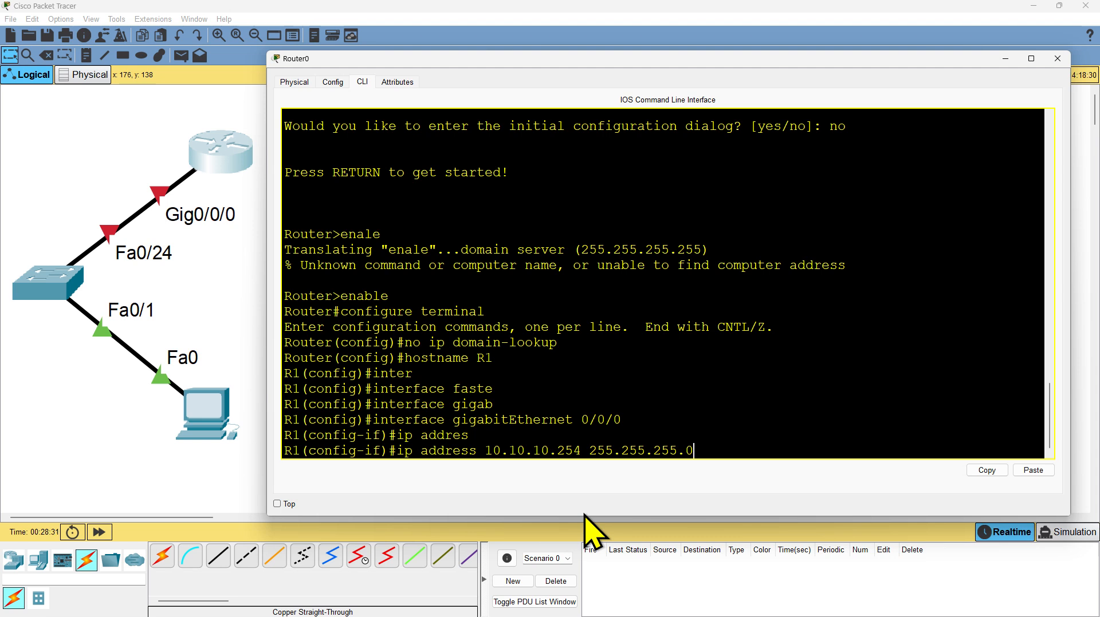
{"action": "key", "text": "Return"}
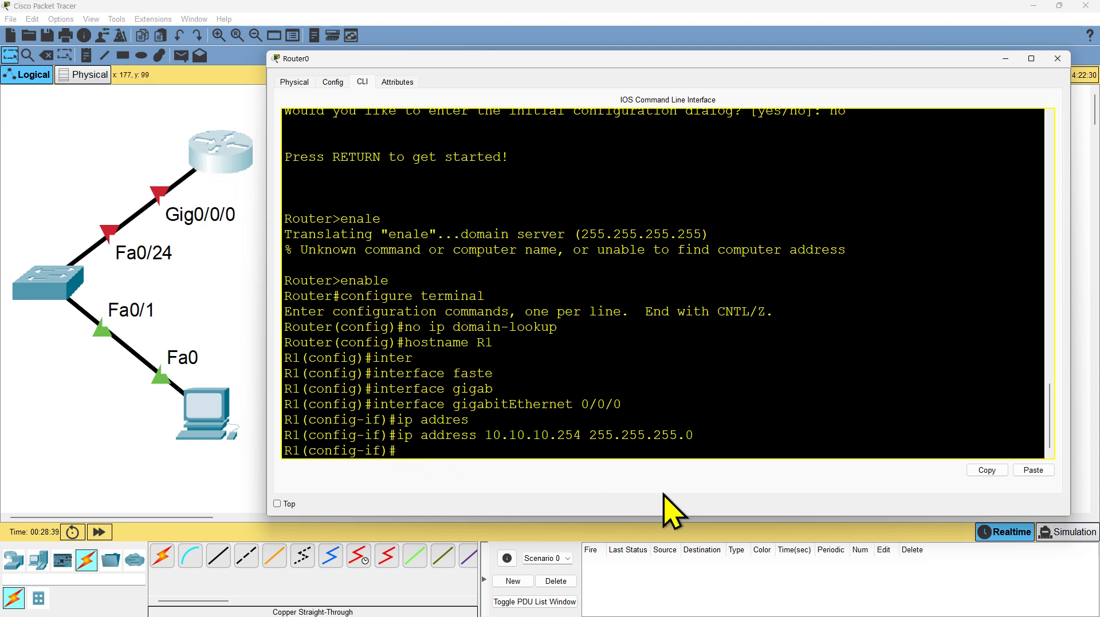
{"action": "type", "text": "no shutdown"}
{"action": "key", "text": "Return"}
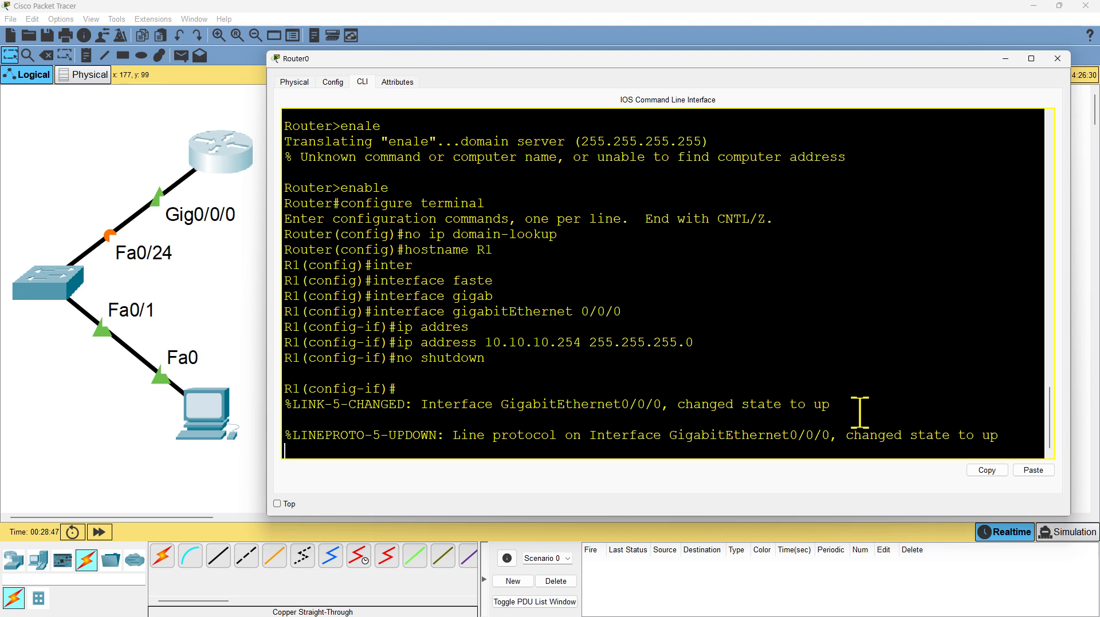
Step: Examine the link and line protocol status messages for GigabitEthernet0/0/0, and return to the interface prompt
{"action": "left_click_drag", "start_coordinate": [856, 407], "coordinate": [270, 407]}
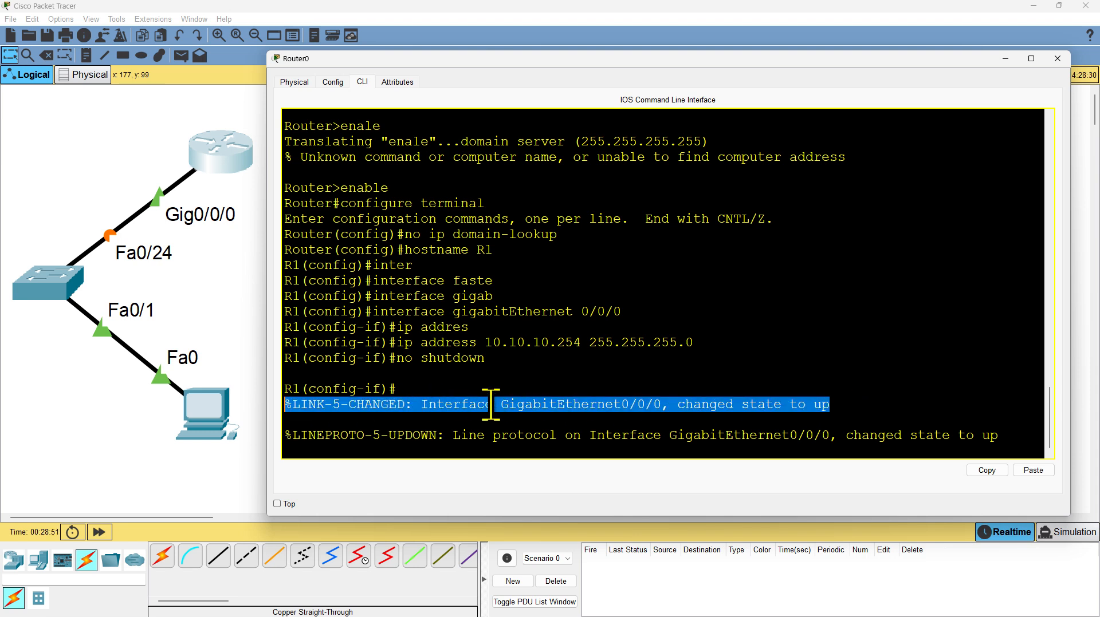
{"action": "left_click", "coordinate": [838, 403]}
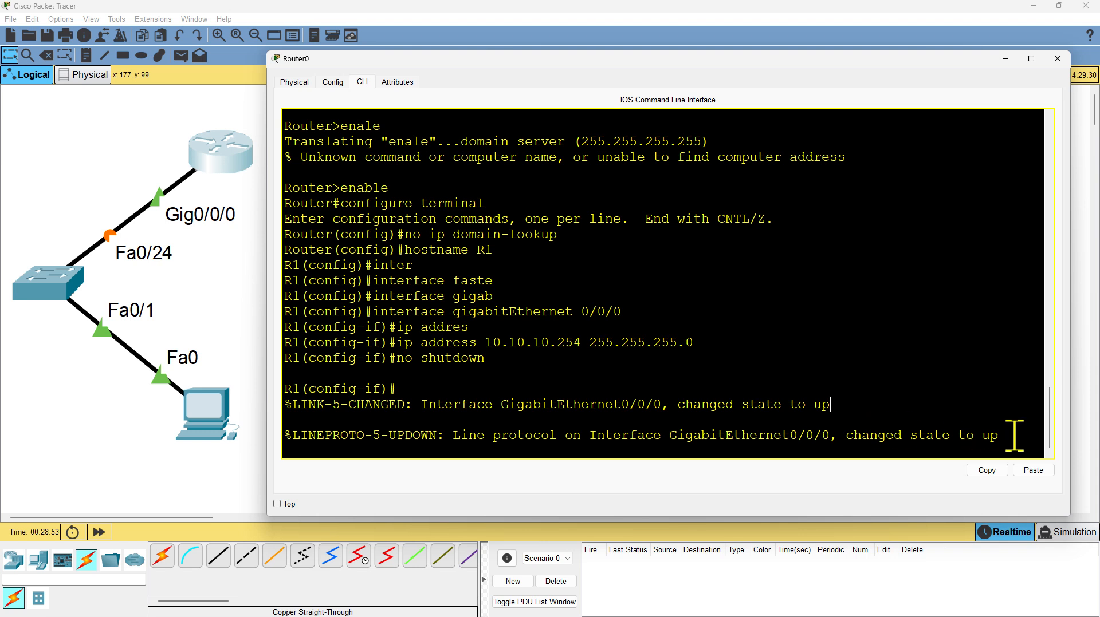
{"action": "left_click_drag", "start_coordinate": [1013, 435], "coordinate": [277, 437]}
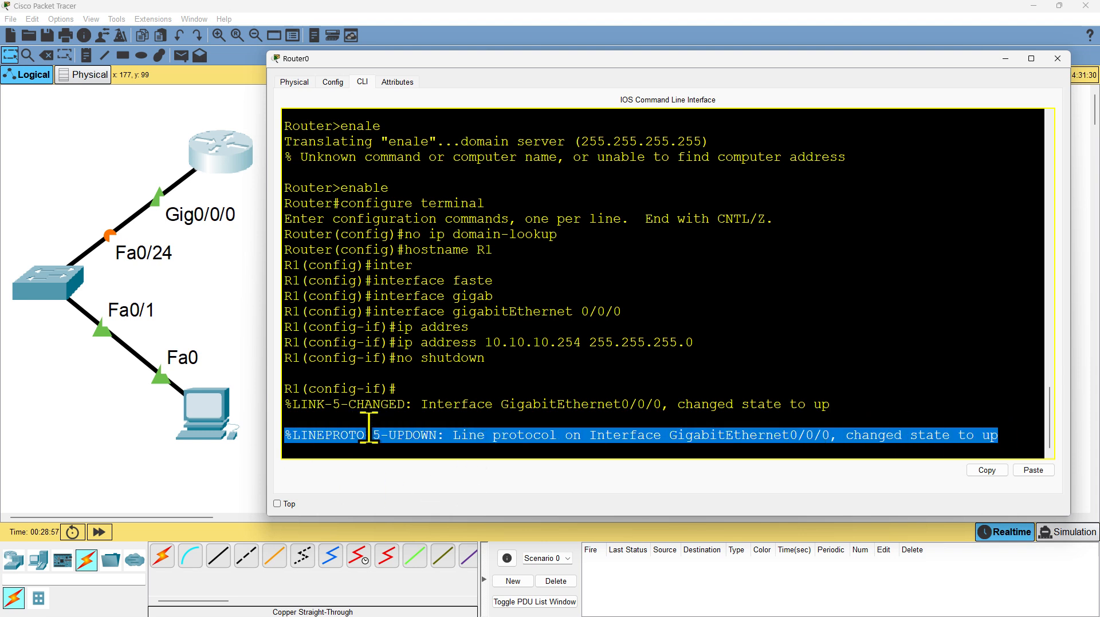
{"action": "left_click", "coordinate": [888, 436]}
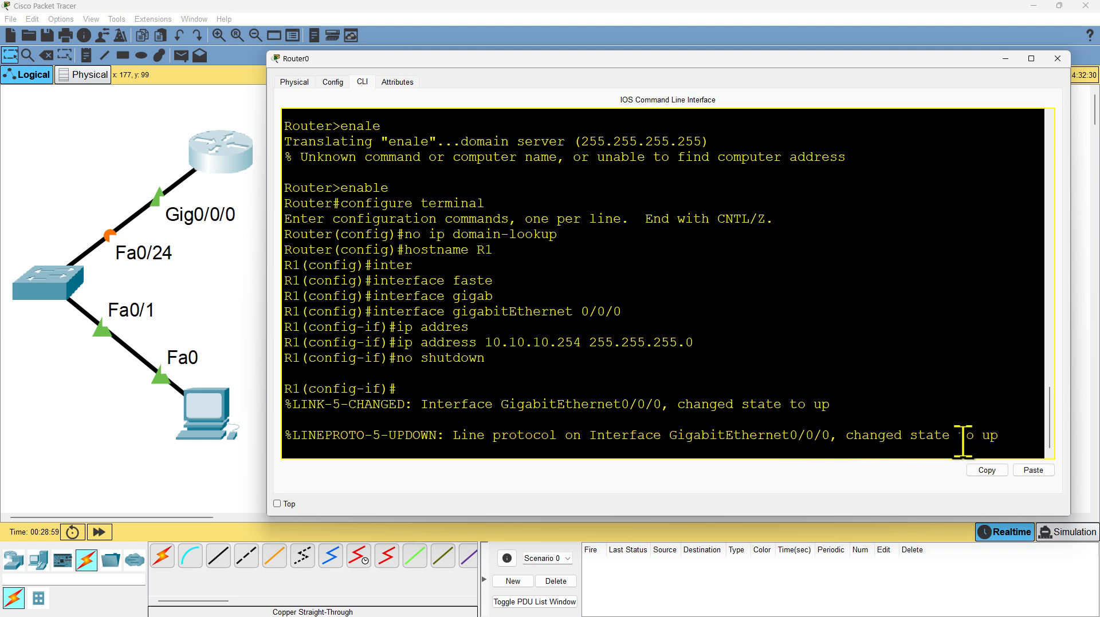
{"action": "left_click_drag", "start_coordinate": [1014, 435], "coordinate": [846, 437]}
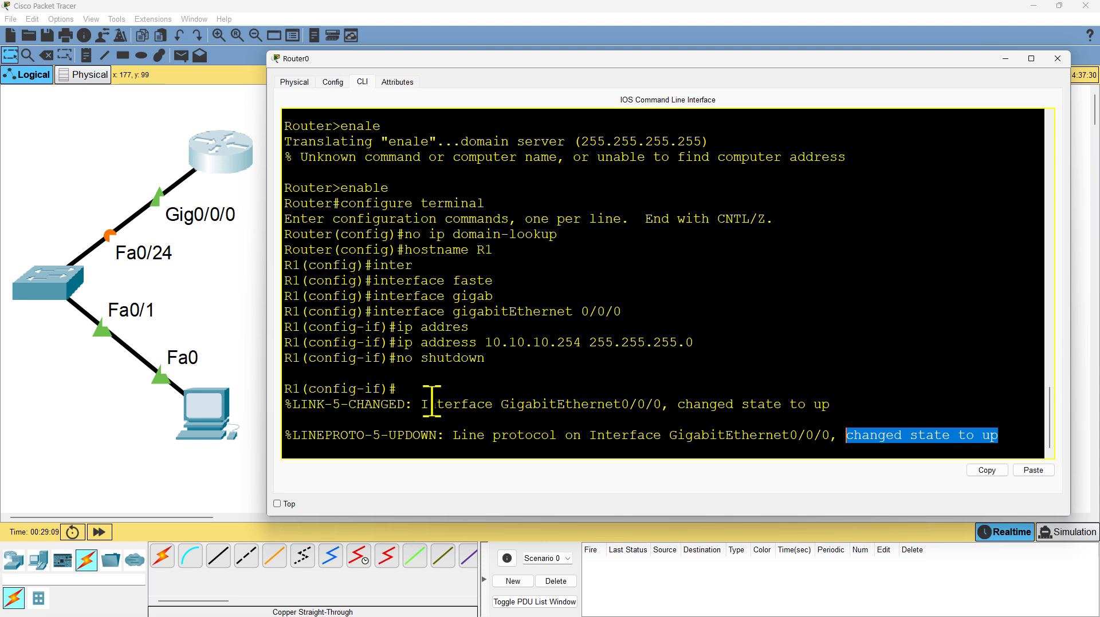
{"action": "left_click_drag", "start_coordinate": [1008, 437], "coordinate": [217, 438]}
{"action": "left_click", "coordinate": [1013, 434]}
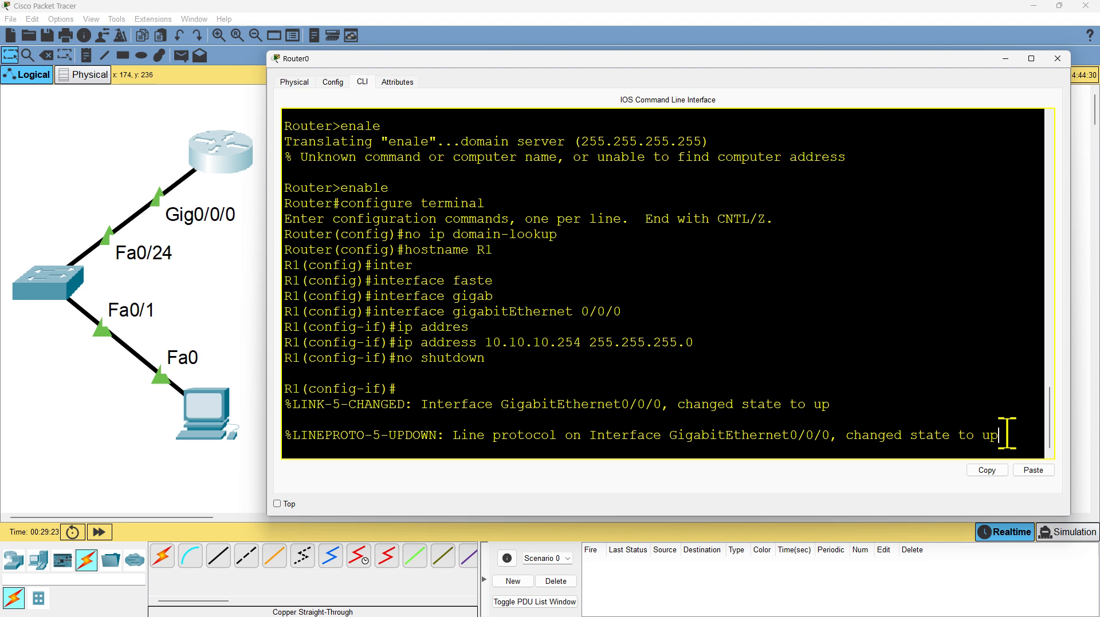
{"action": "key", "text": "Return"}
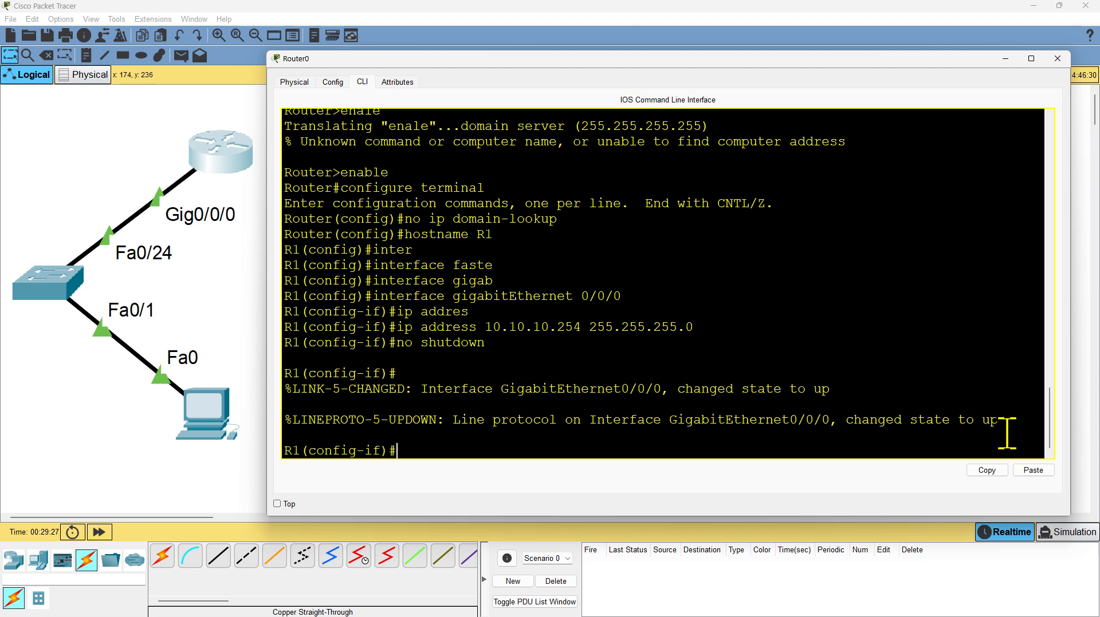
Step: Exit interface configuration mode and return to R1's global configuration mode
{"action": "type", "text": "exit"}
{"action": "key", "text": "Return"}
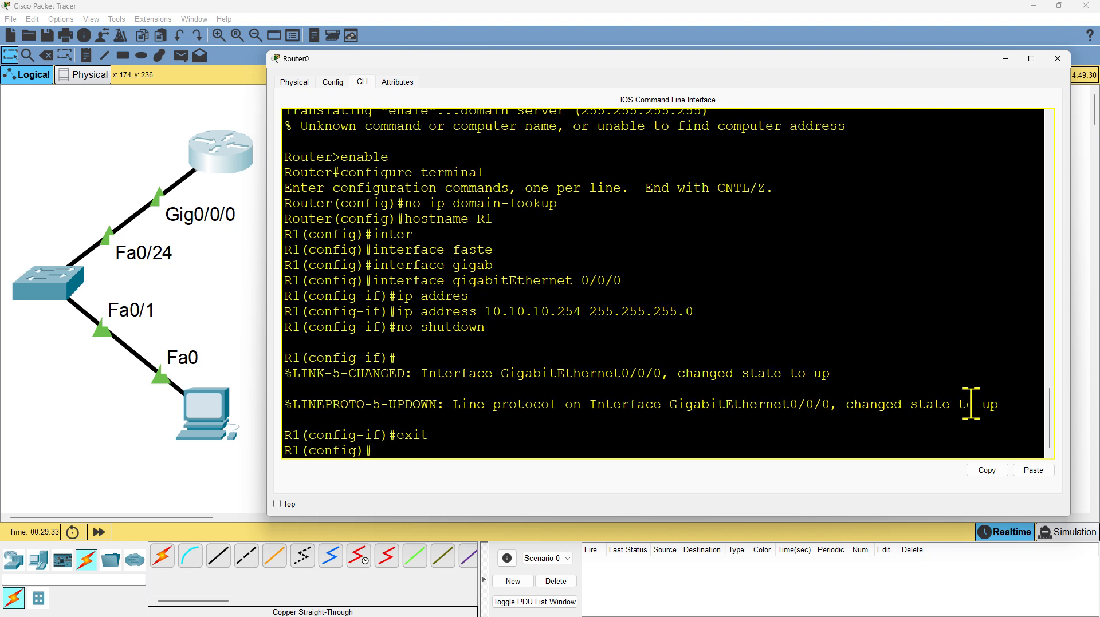
{"action": "left_click_drag", "start_coordinate": [428, 435], "coordinate": [263, 435]}
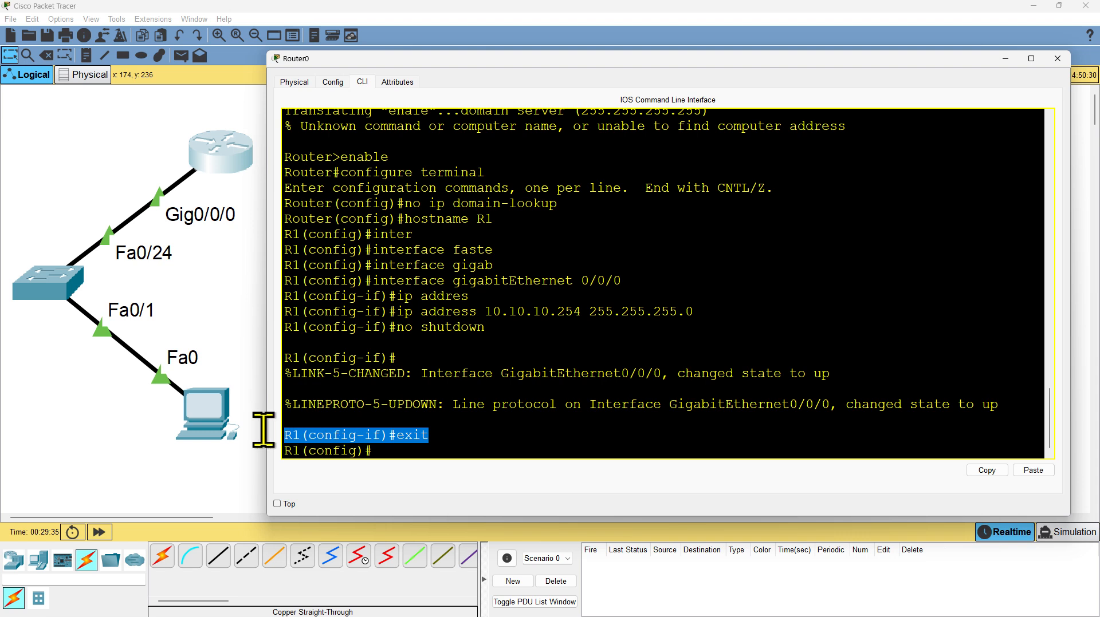
{"action": "left_click_drag", "start_coordinate": [394, 453], "coordinate": [284, 451]}
{"action": "left_click", "coordinate": [409, 444]}
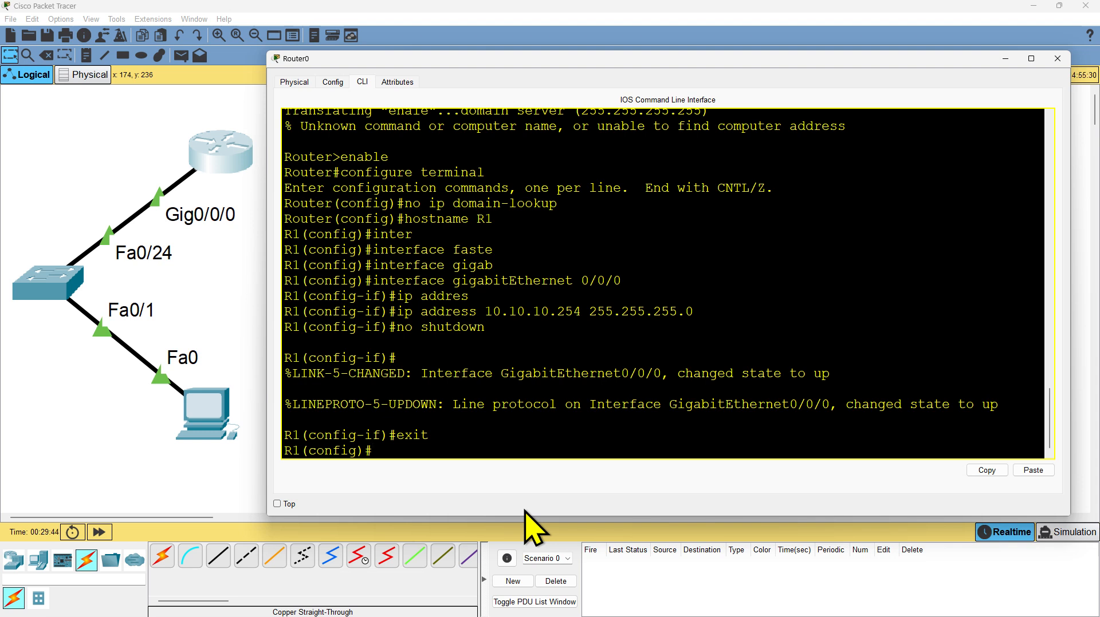
Step: Create a DHCP pool named ACCOUNTING on the router and enter its configuration mode
{"action": "type", "text": "ip dhcp pool ACCOUNTING"}
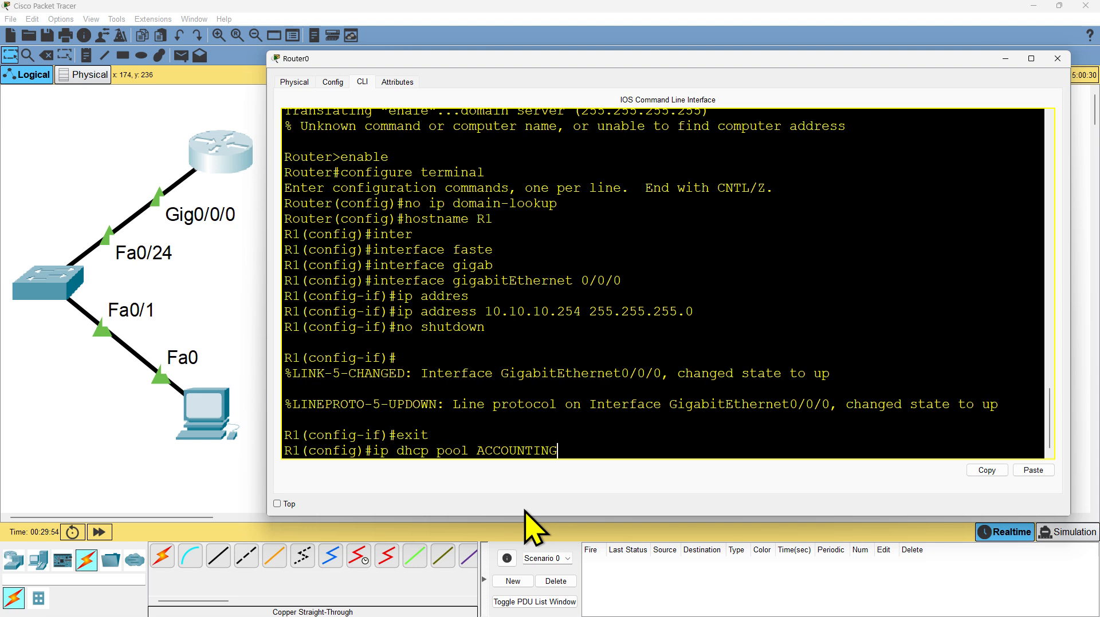
{"action": "key", "text": "Return"}
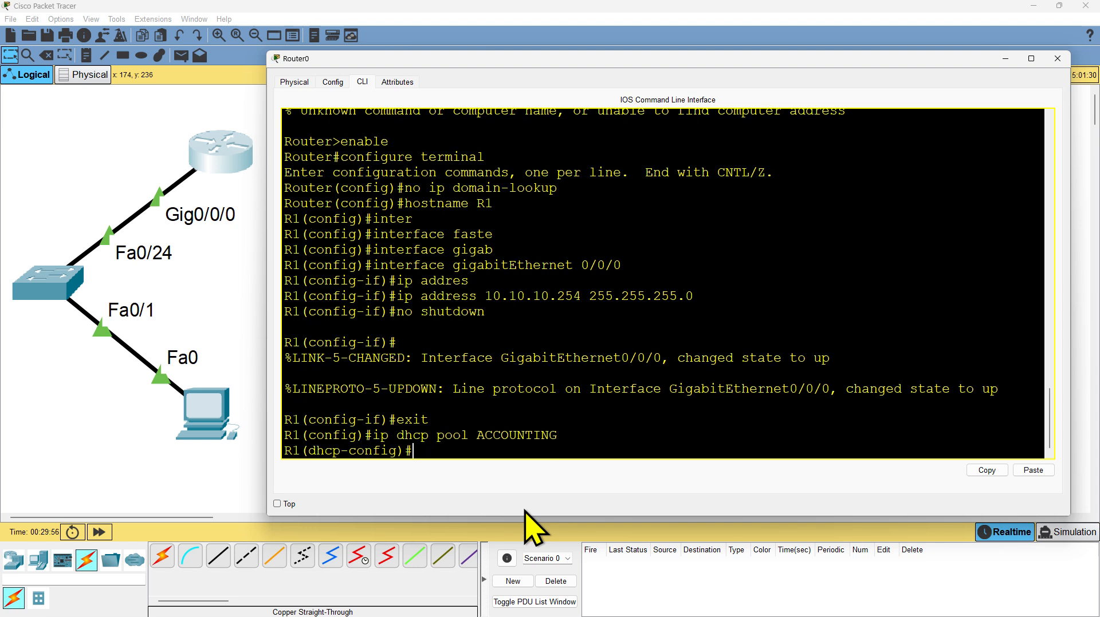
{"action": "left_click_drag", "start_coordinate": [416, 452], "coordinate": [289, 461]}
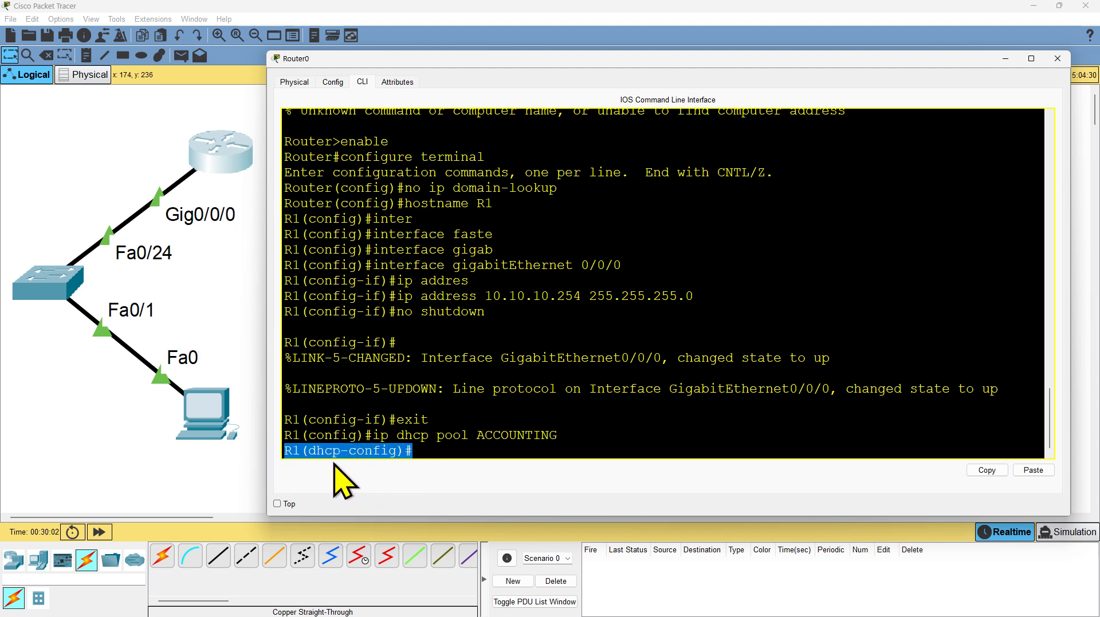
Step: Define the ACCOUNTING DHCP pool's network as 10.10.10.0 with mask 255.255.255.0
{"action": "left_click", "coordinate": [452, 448]}
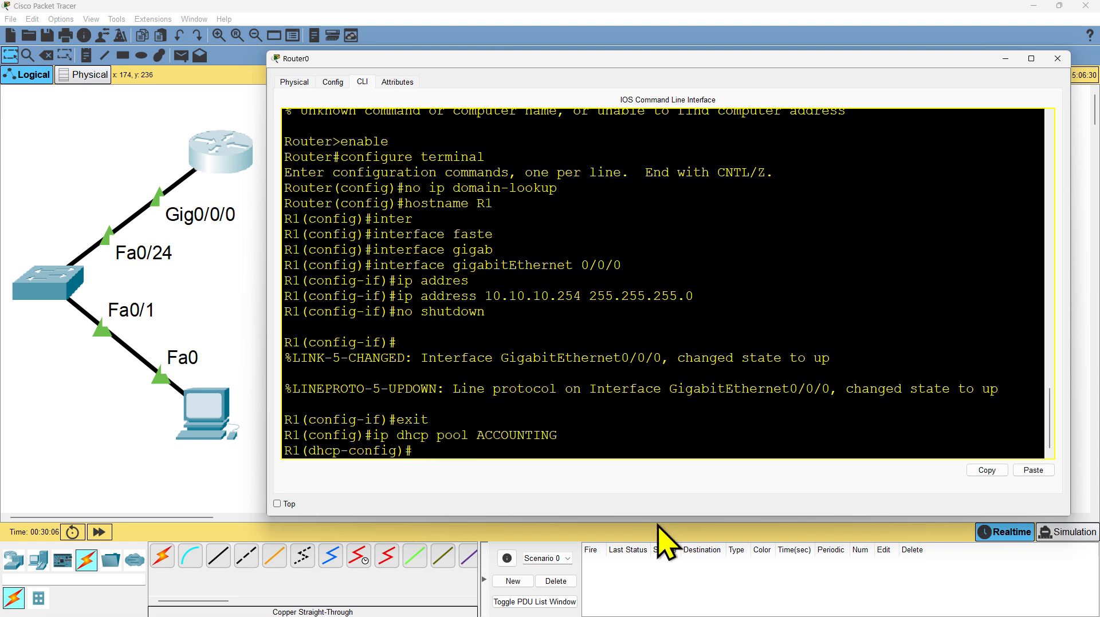
{"action": "type", "text": "network 10.10.10.0"}
{"action": "triple_click", "coordinate": [580, 295]}
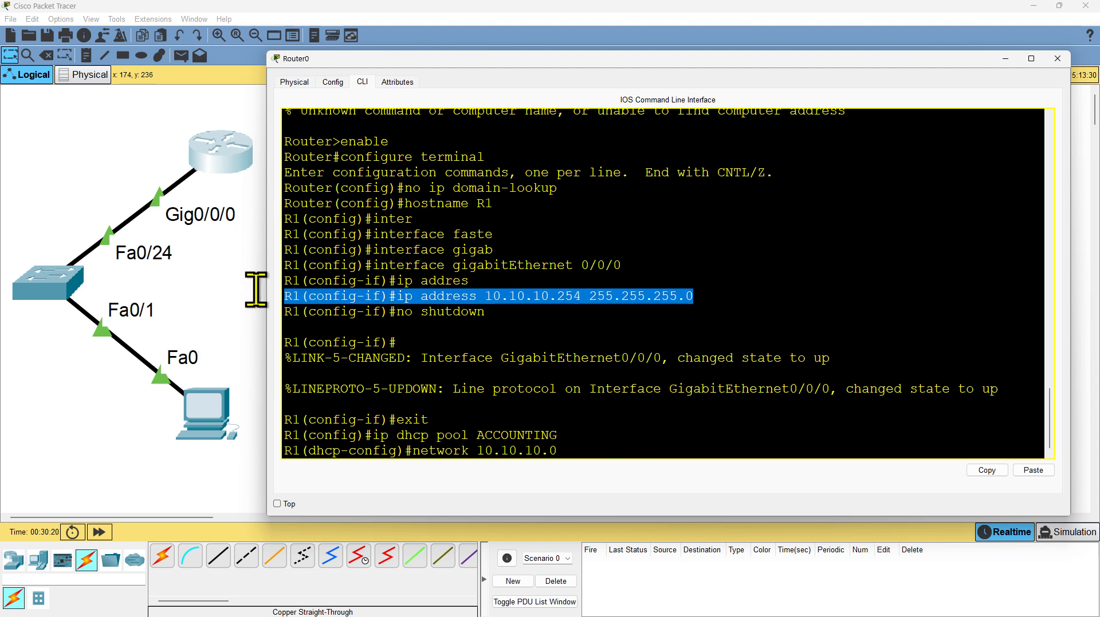
{"action": "left_click", "coordinate": [574, 446]}
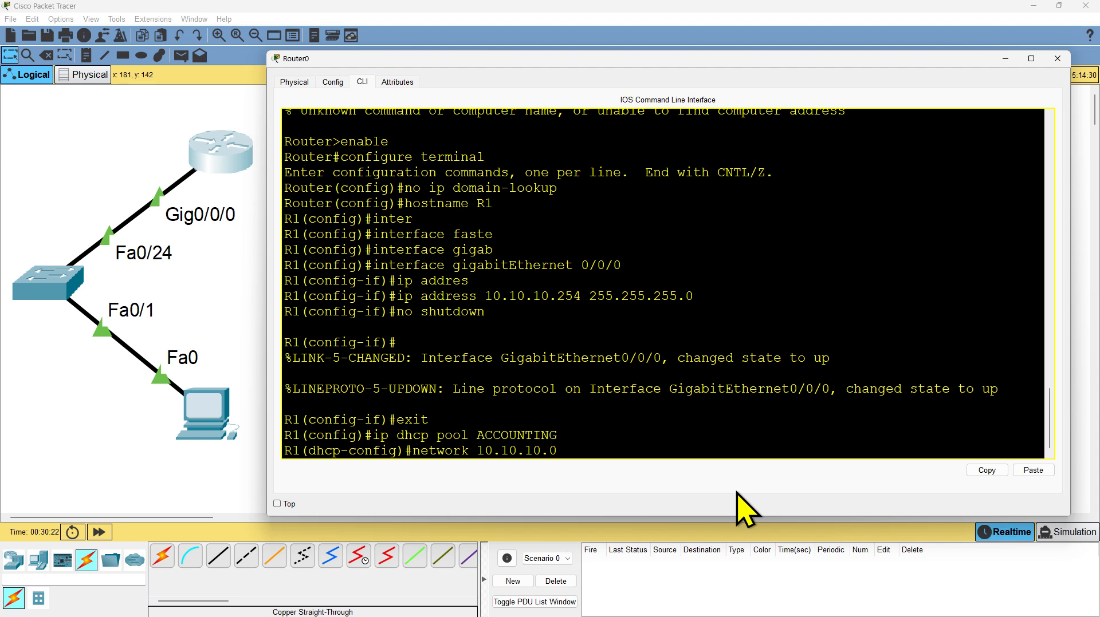
{"action": "type", "text": "255.255.255.0"}
{"action": "key", "text": "Return"}
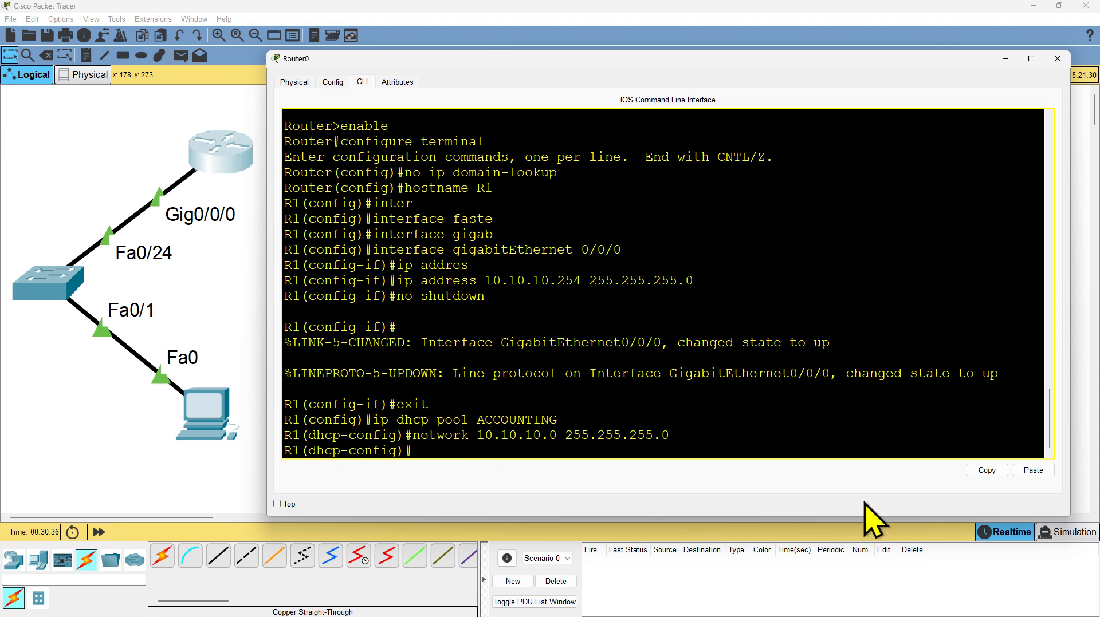
Step: Set the DHCP pool's default router to the router's interface address, 10.10.10.254
{"action": "type", "text": "default-router"}
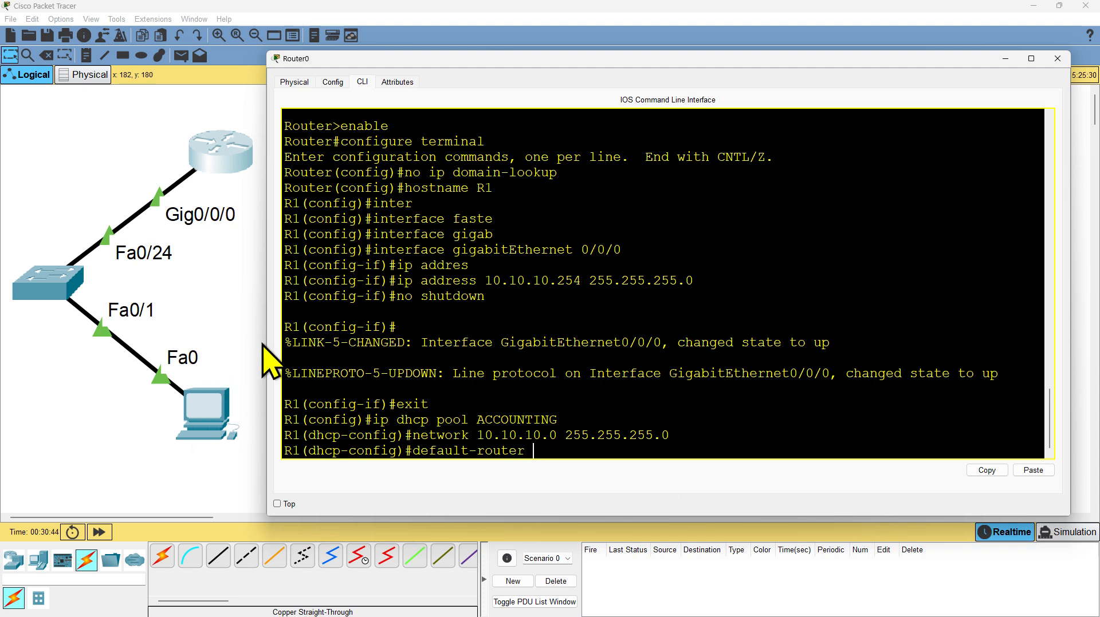
{"action": "left_click_drag", "start_coordinate": [694, 281], "coordinate": [263, 282]}
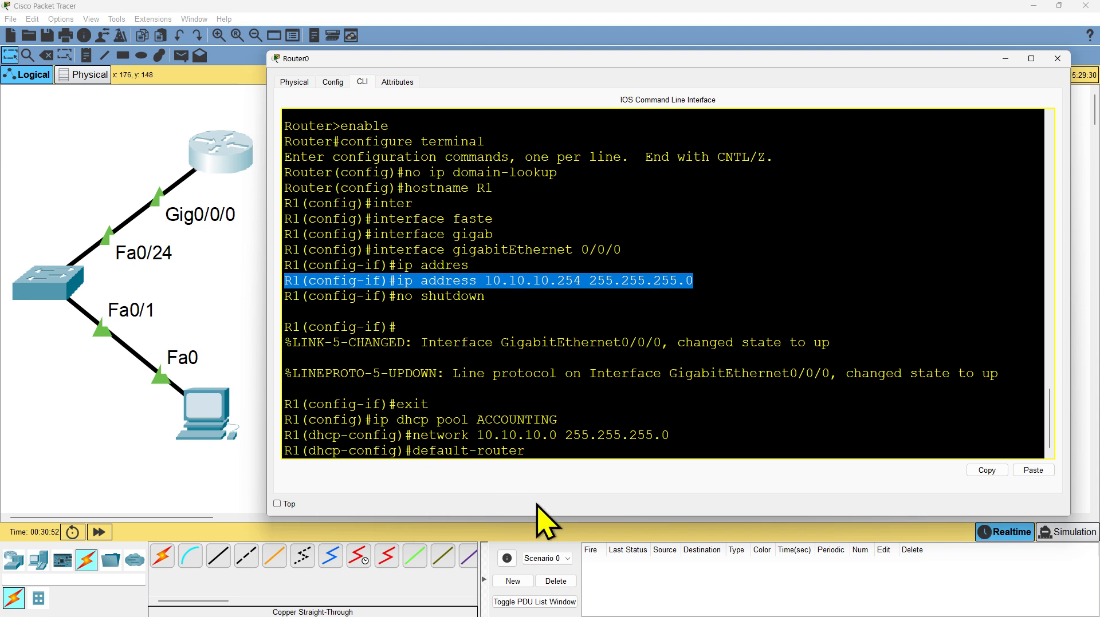
{"action": "left_click", "coordinate": [566, 448]}
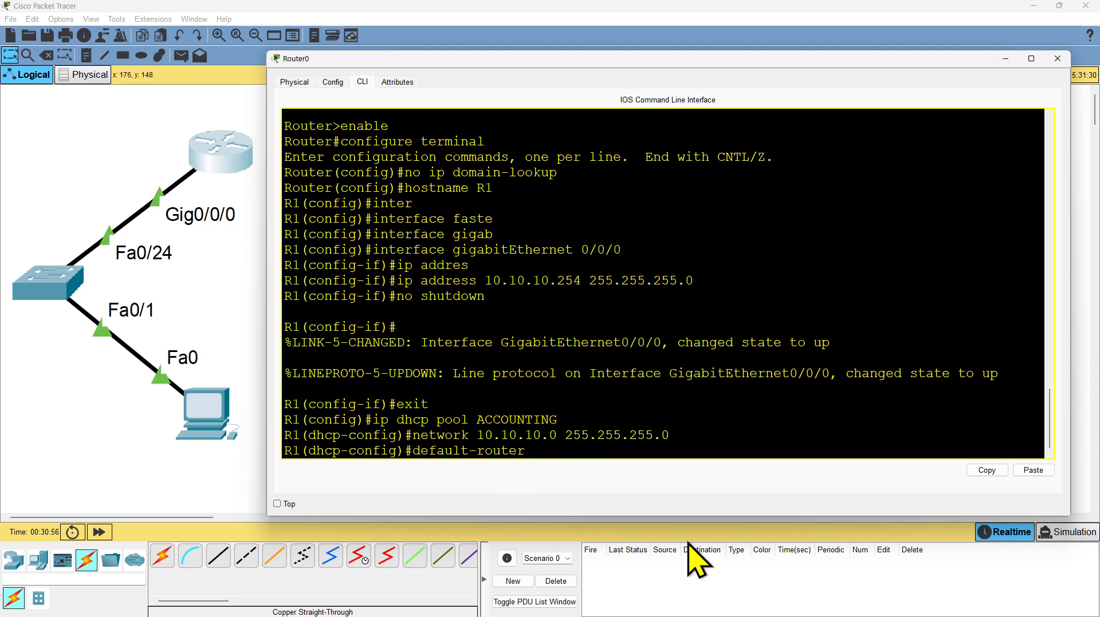
{"action": "type", "text": "10.10.10.254"}
{"action": "key", "text": "Return"}
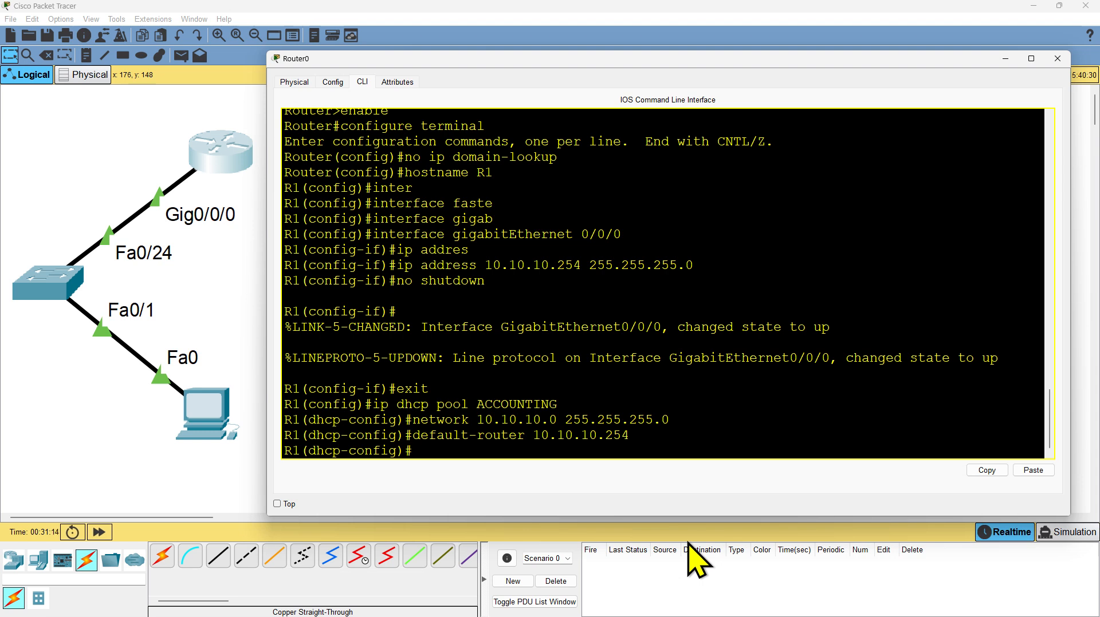
Step: Set the DHCP pool's DNS server to 8.8.8.8 and return to global configuration mode
{"action": "type", "text": "dns-server 8.8.8.8"}
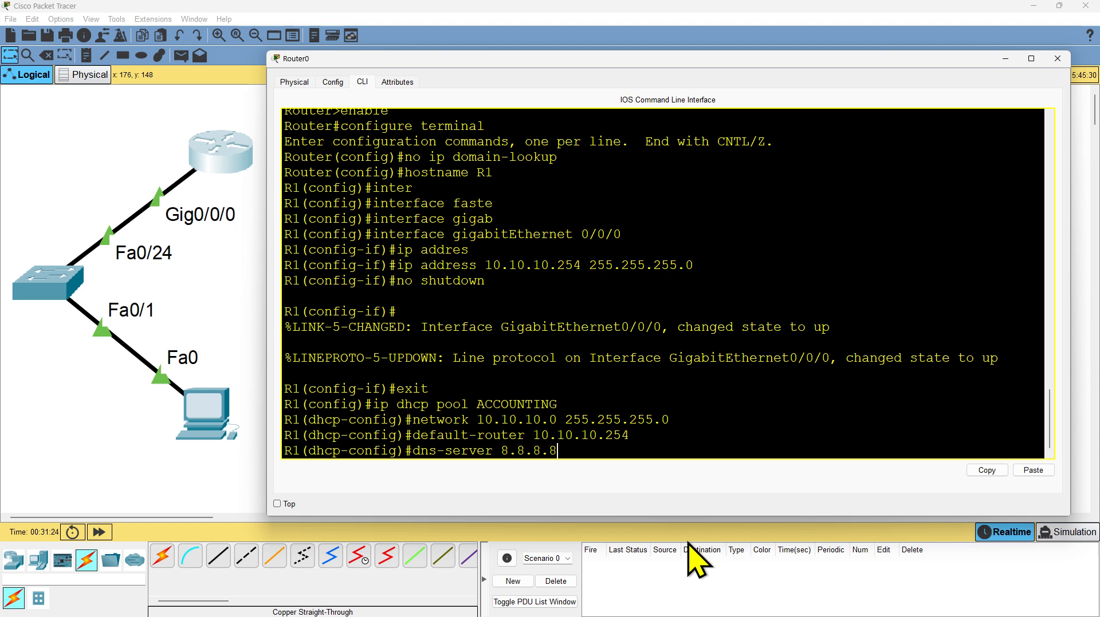
{"action": "key", "text": "Return"}
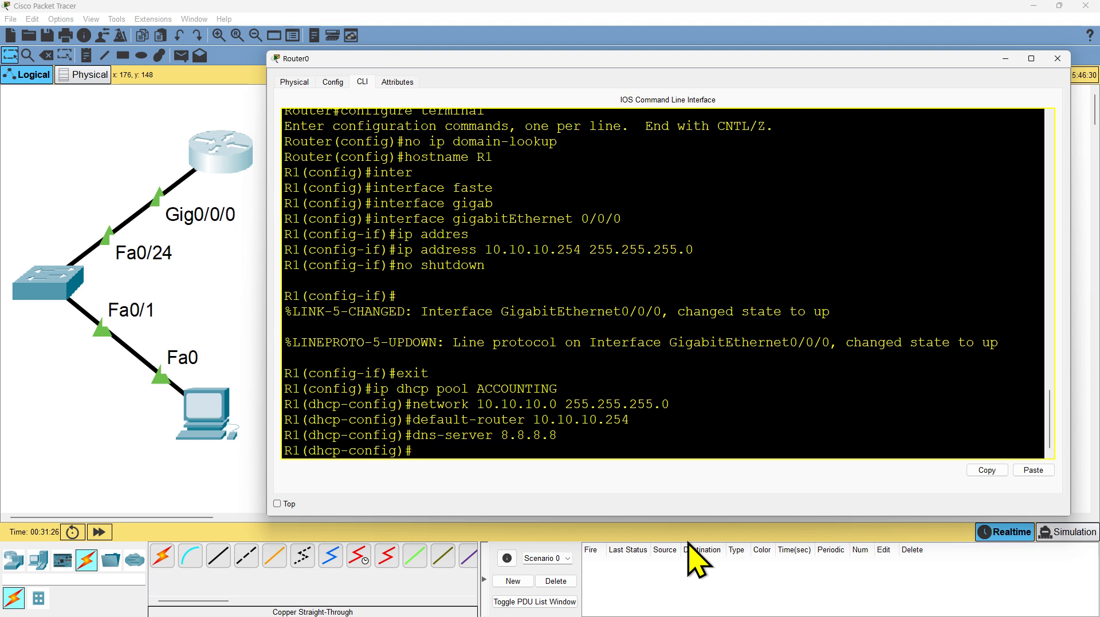
{"action": "left_click_drag", "start_coordinate": [427, 452], "coordinate": [263, 454]}
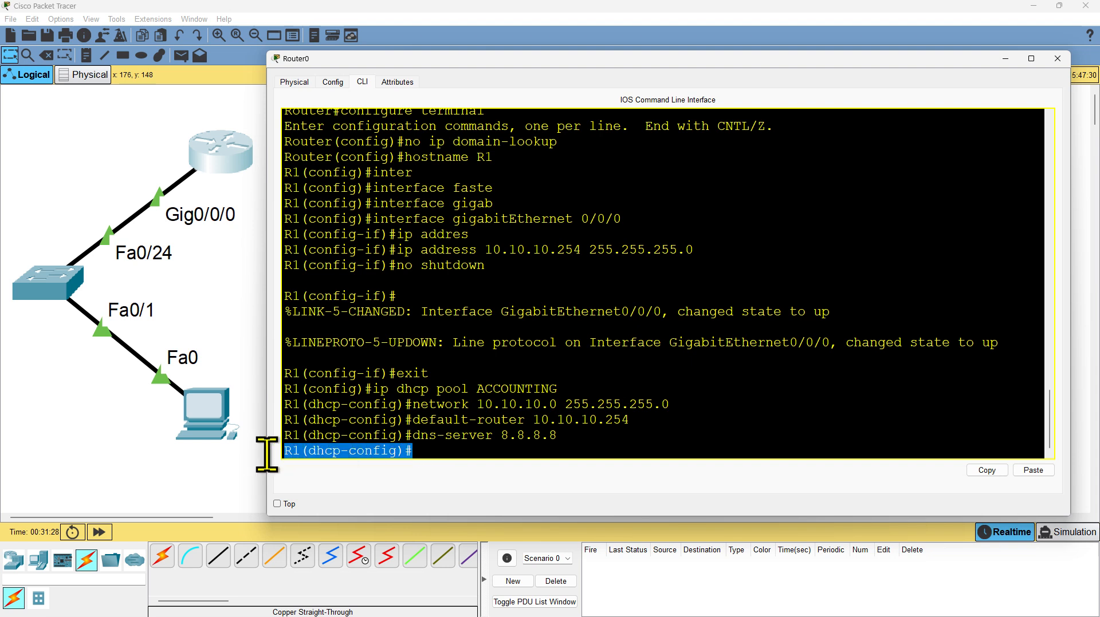
{"action": "left_click_drag", "start_coordinate": [557, 435], "coordinate": [243, 389]}
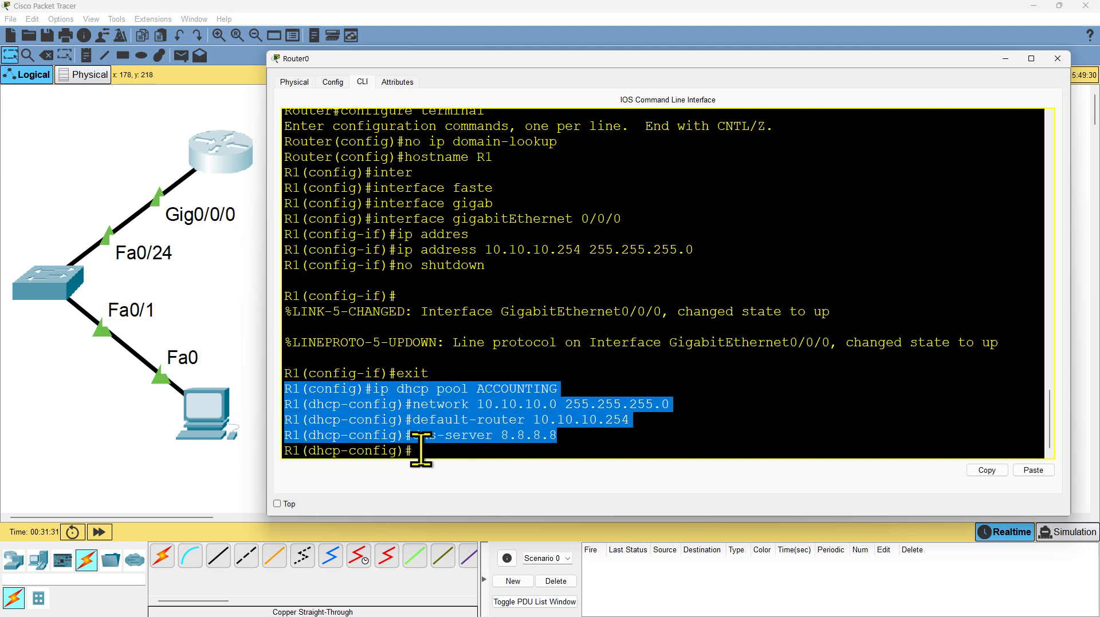
{"action": "left_click", "coordinate": [427, 452]}
{"action": "type", "text": "exit"}
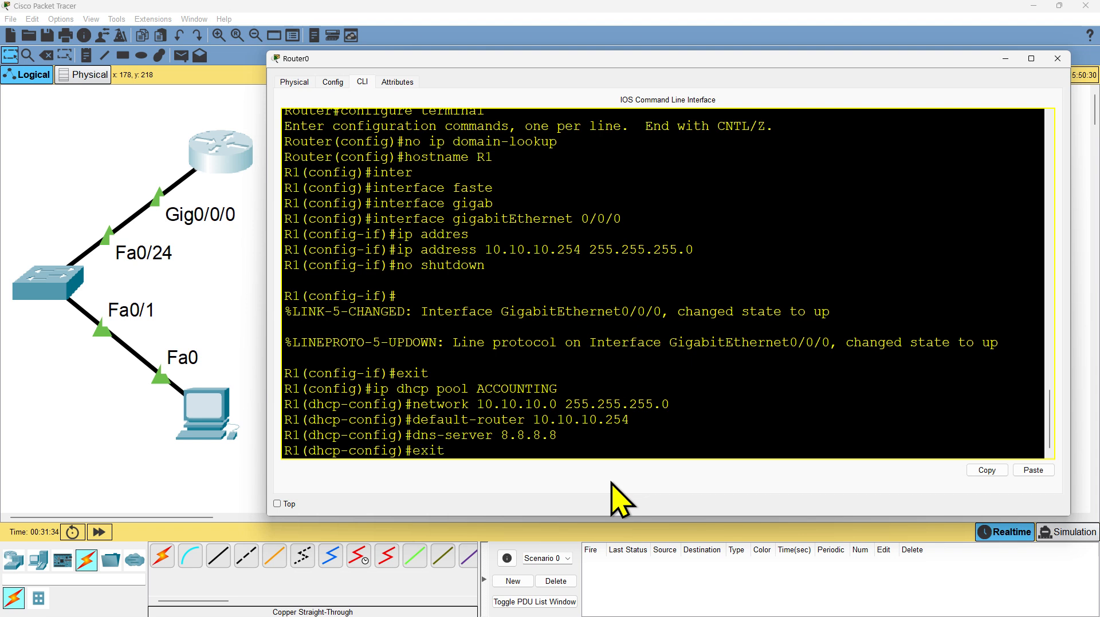
{"action": "key", "text": "Return"}
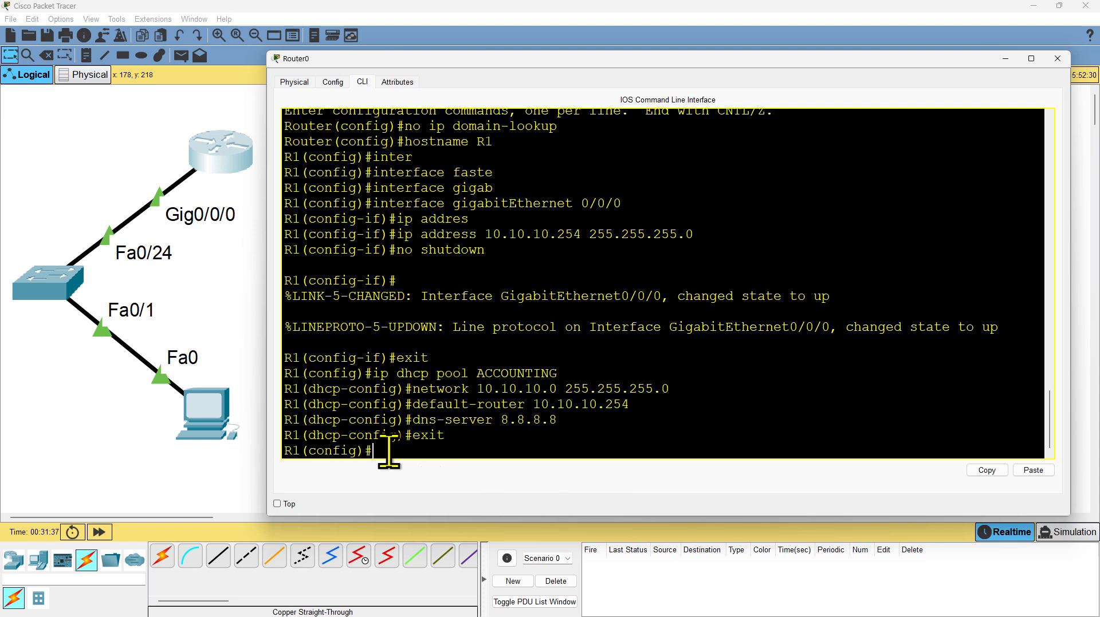
Step: Exclude the addresses 10.10.10.1 through 10.10.10.100 from DHCP assignment on R1
{"action": "left_click_drag", "start_coordinate": [388, 453], "coordinate": [452, 448]}
{"action": "left_click", "coordinate": [459, 450]}
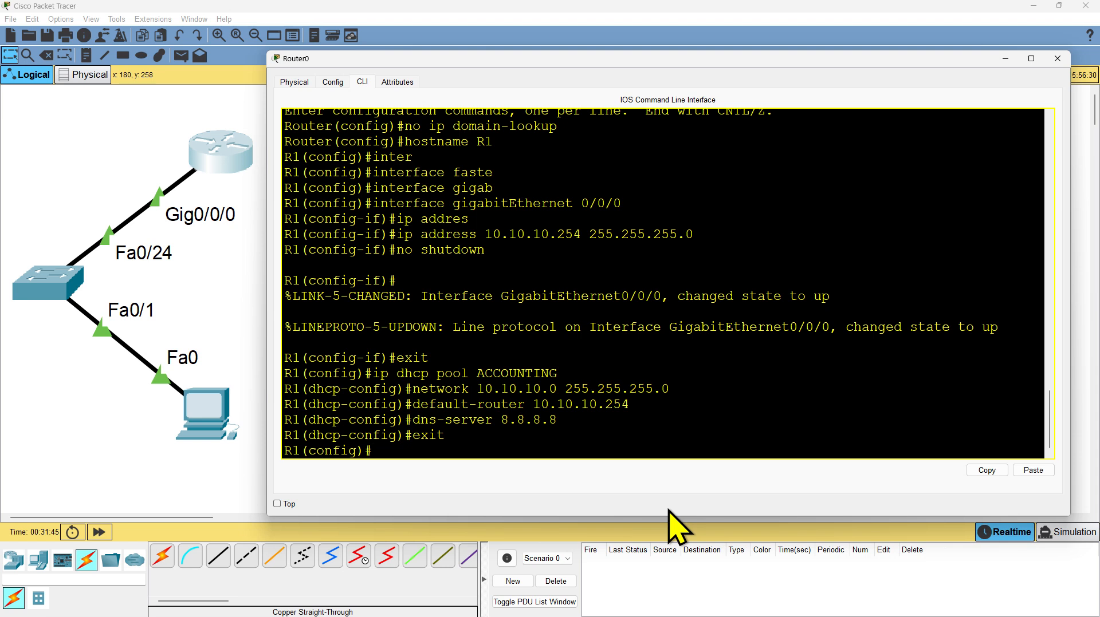
{"action": "type", "text": "ip dhcp excl"}
{"action": "key", "text": "Tab"}
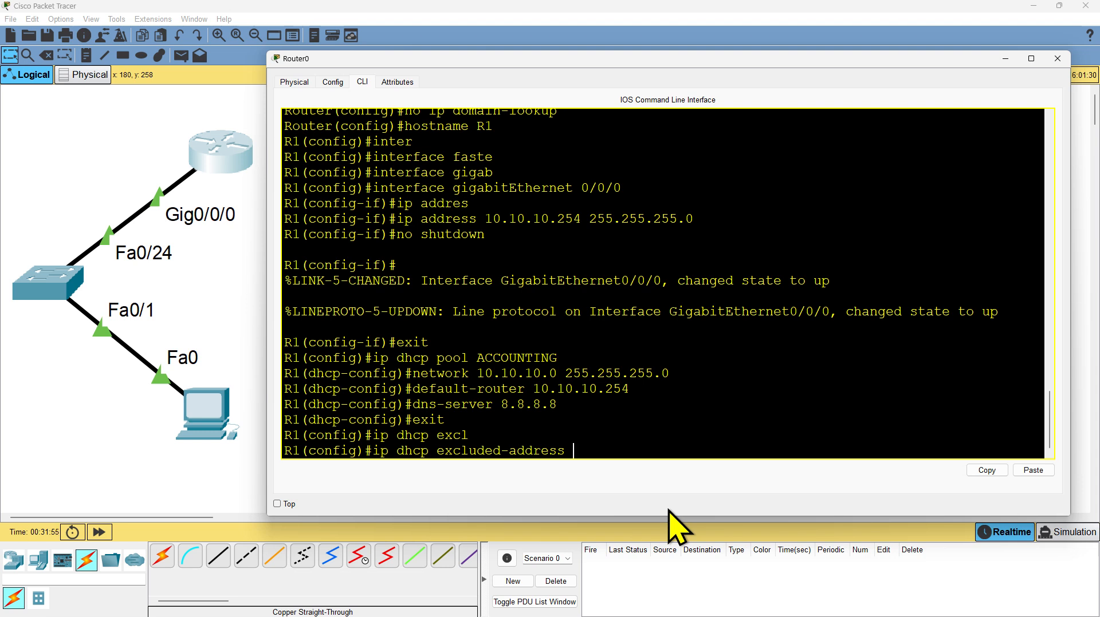
{"action": "type", "text": ".10.10.1"}
{"action": "type", "text": "10.10.10.100"}
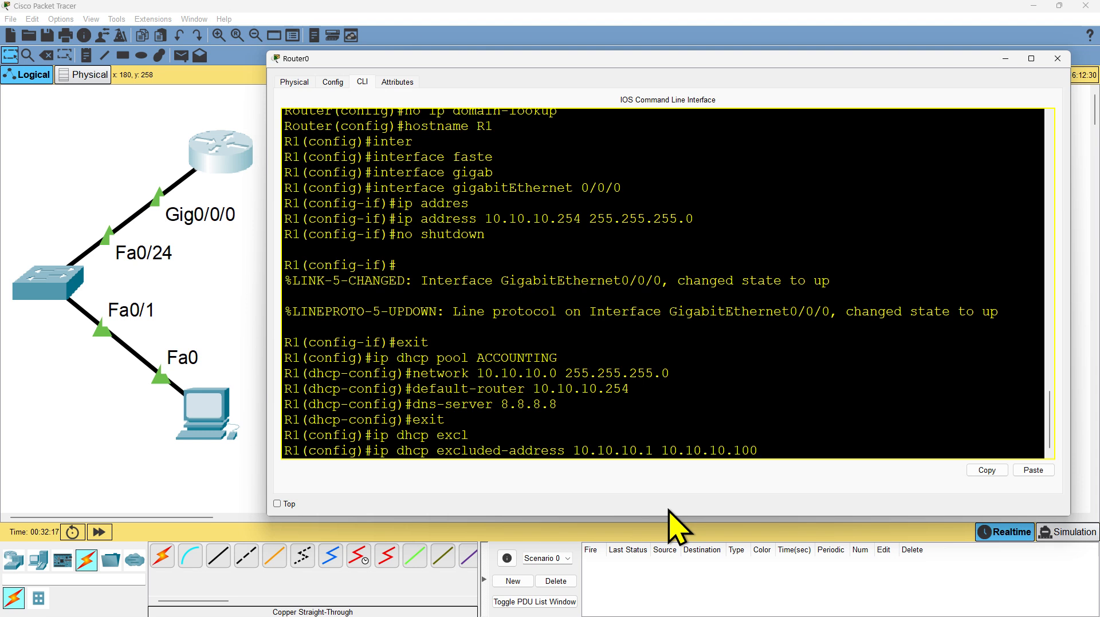
{"action": "key", "text": "Return"}
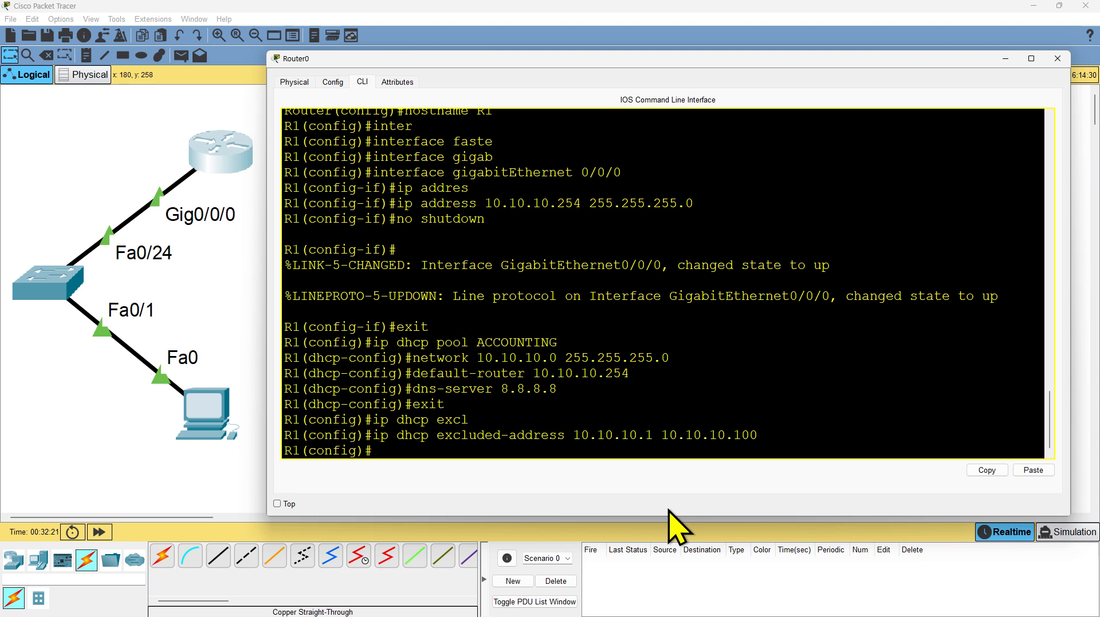
Step: Exclude the addresses 10.10.10.253 through 10.10.10.254 from DHCP assignment on R1
{"action": "type", "text": "ip dhcp exc"}
{"action": "key", "text": "Tab"}
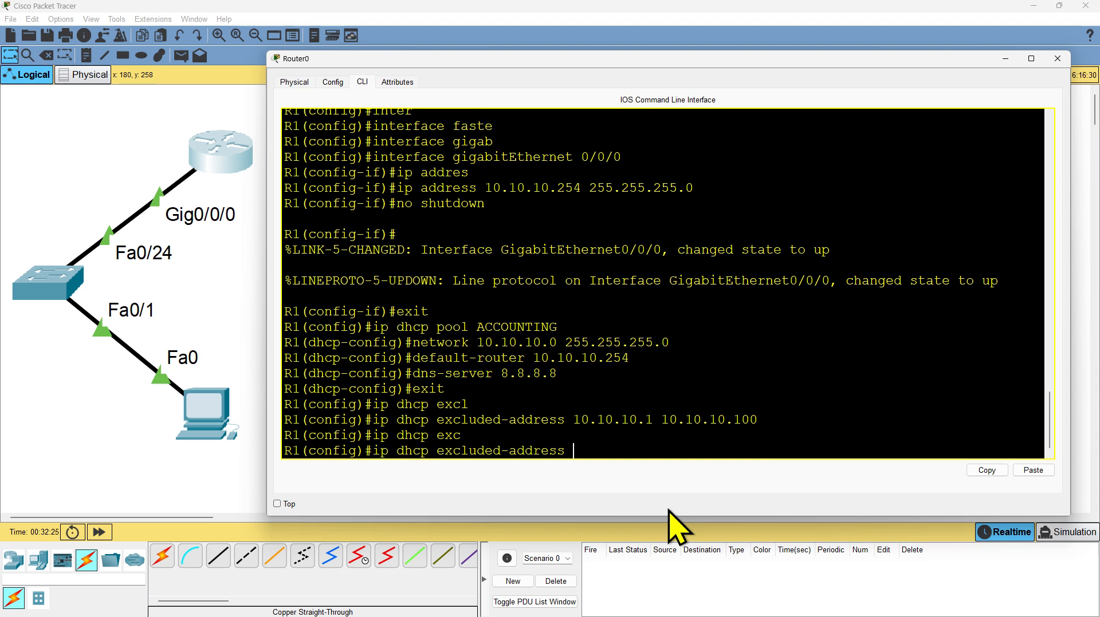
{"action": "type", "text": "10.10.10.253 10.10.10.254"}
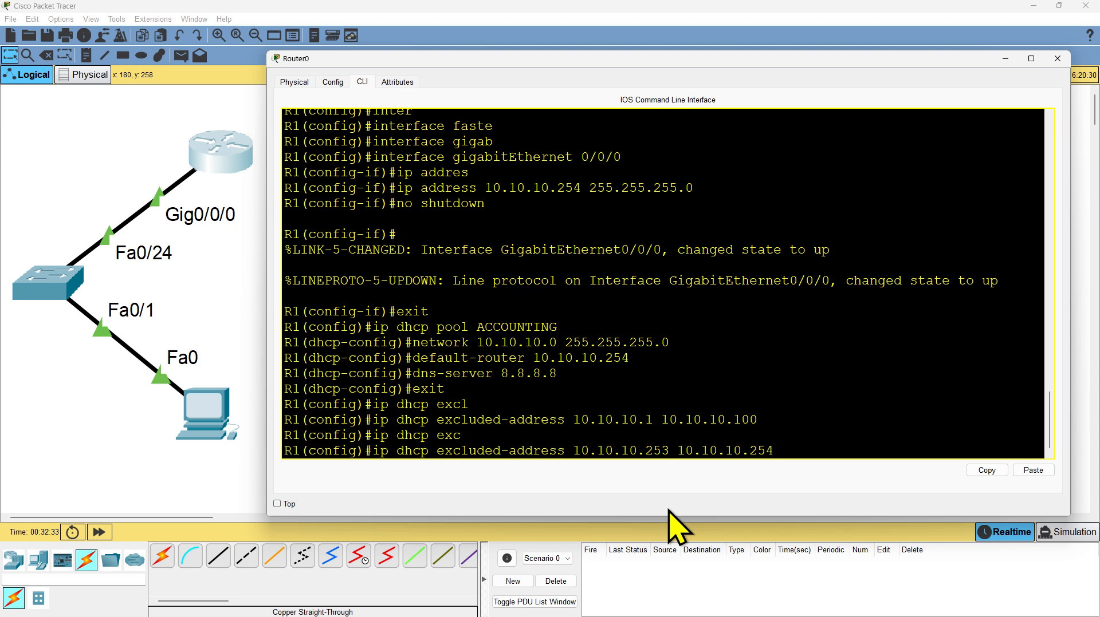
{"action": "left_click_drag", "start_coordinate": [801, 454], "coordinate": [677, 452]}
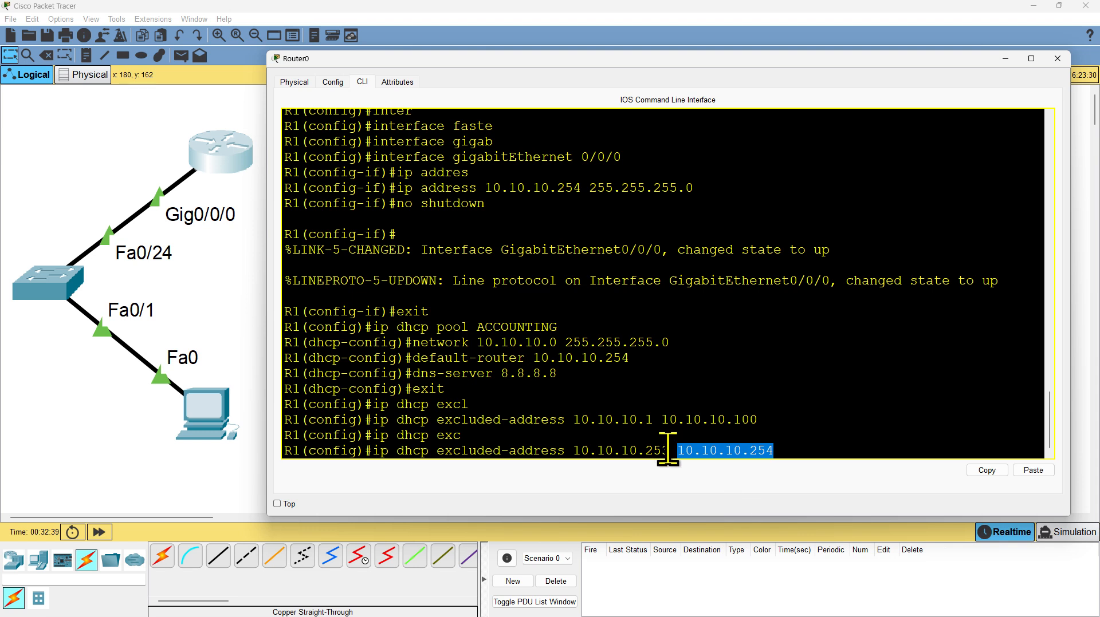
{"action": "left_click_drag", "start_coordinate": [667, 451], "coordinate": [573, 452]}
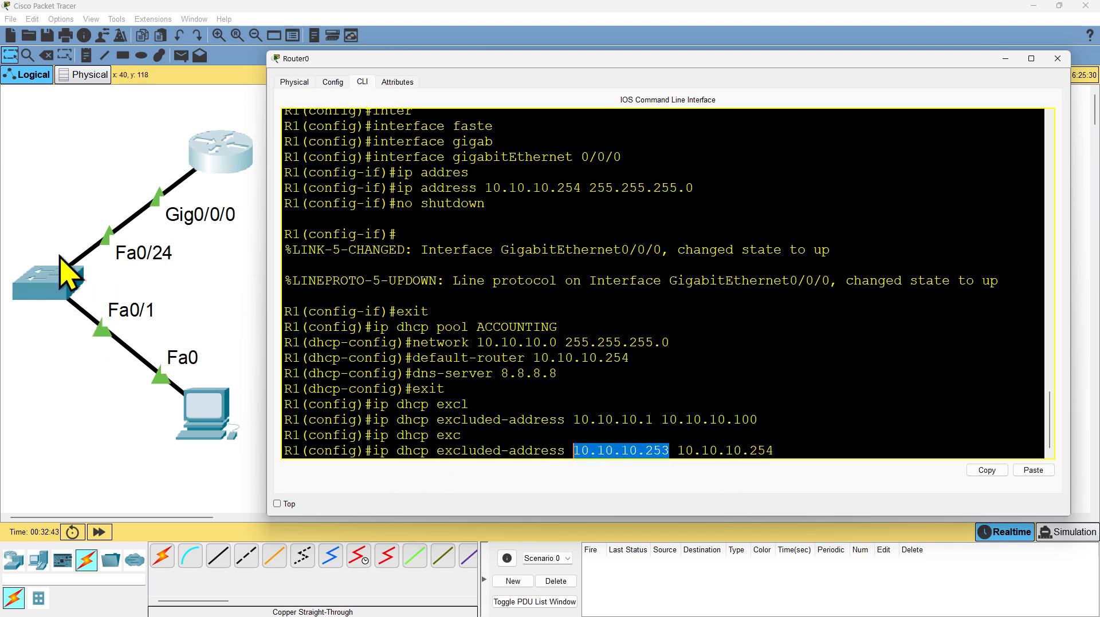
{"action": "left_click", "coordinate": [825, 451]}
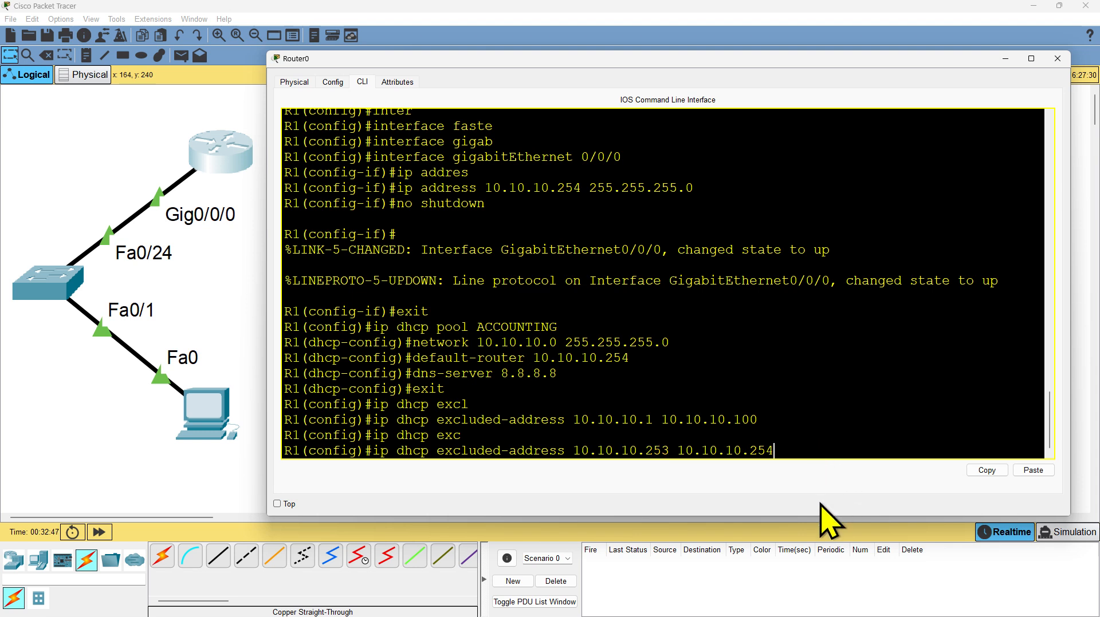
{"action": "key", "text": "Return"}
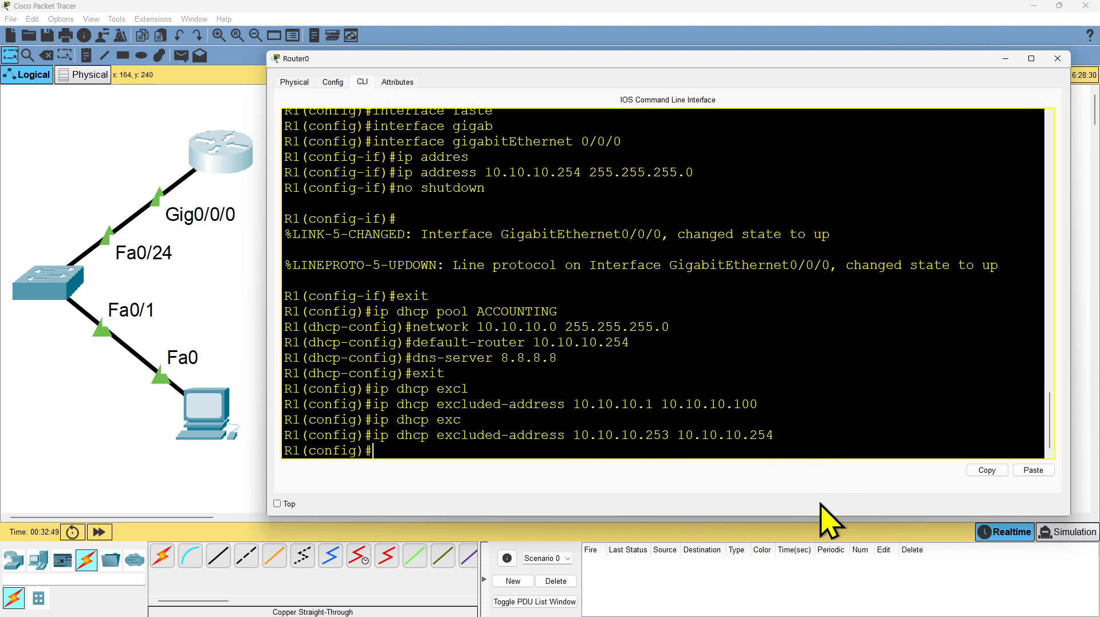
Step: Exit global configuration mode and return to R1's privileged EXEC prompt
{"action": "type", "text": "exit"}
{"action": "key", "text": "Return"}
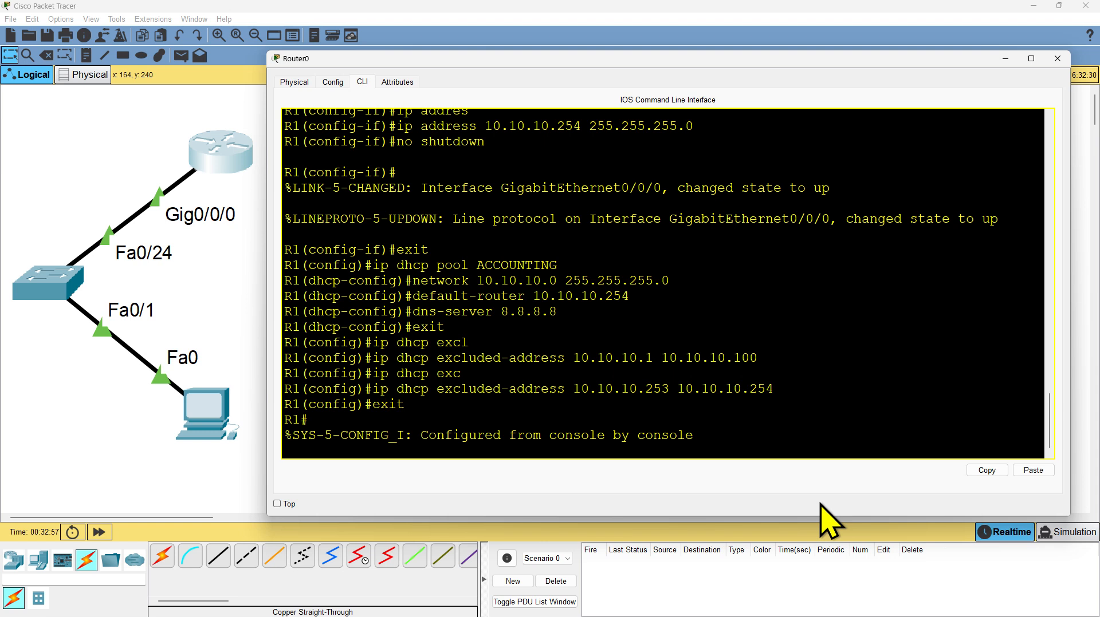
{"action": "key", "text": "Return"}
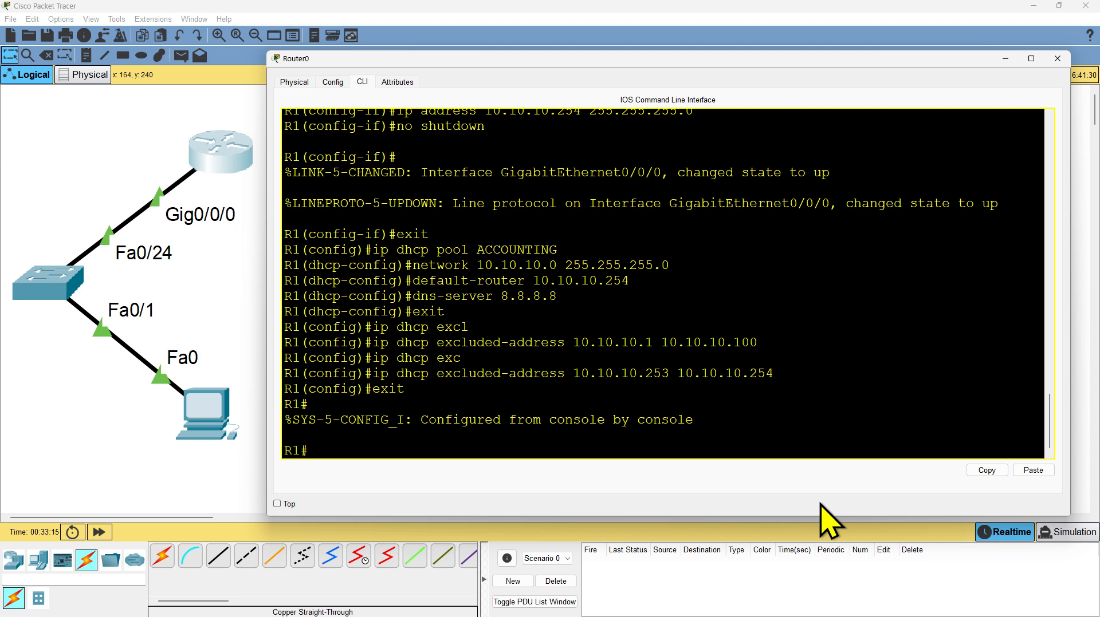
Step: Save R1's running-config to startup-config, accepting the default destination filename
{"action": "type", "text": "opy runnin"}
{"action": "key", "text": "Tab"}
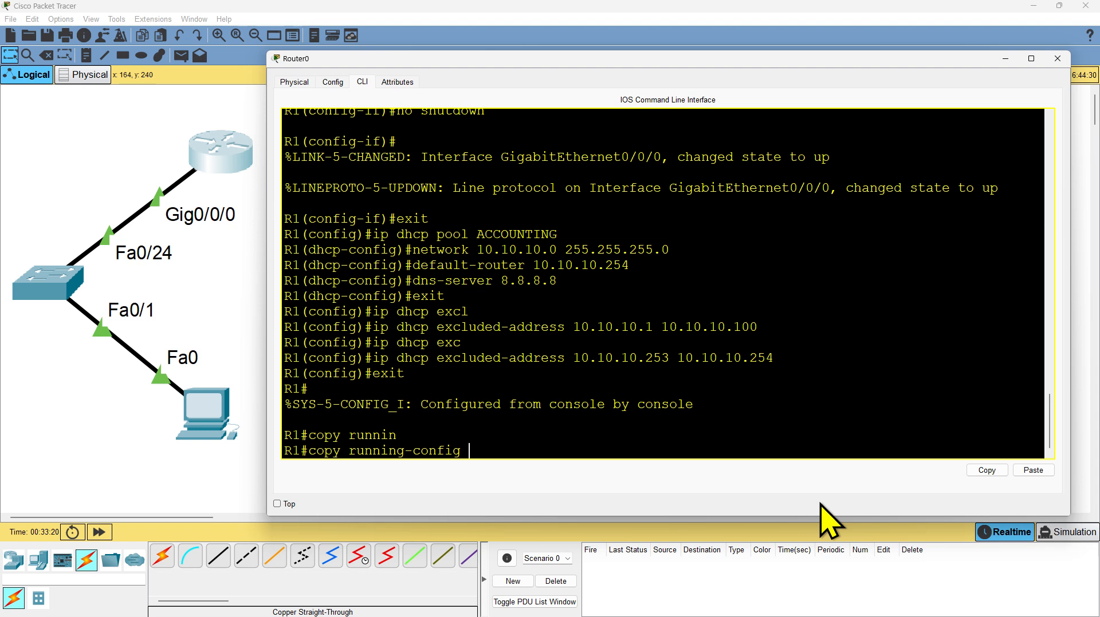
{"action": "type", "text": "startup-"}
{"action": "key", "text": "Tab"}
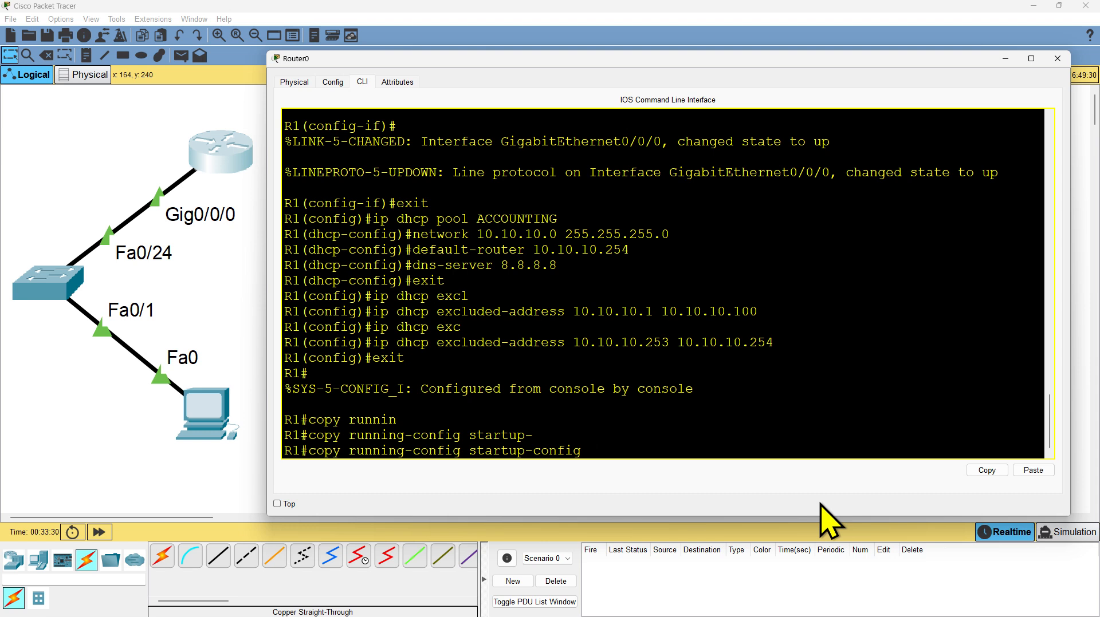
{"action": "key", "text": "Return"}
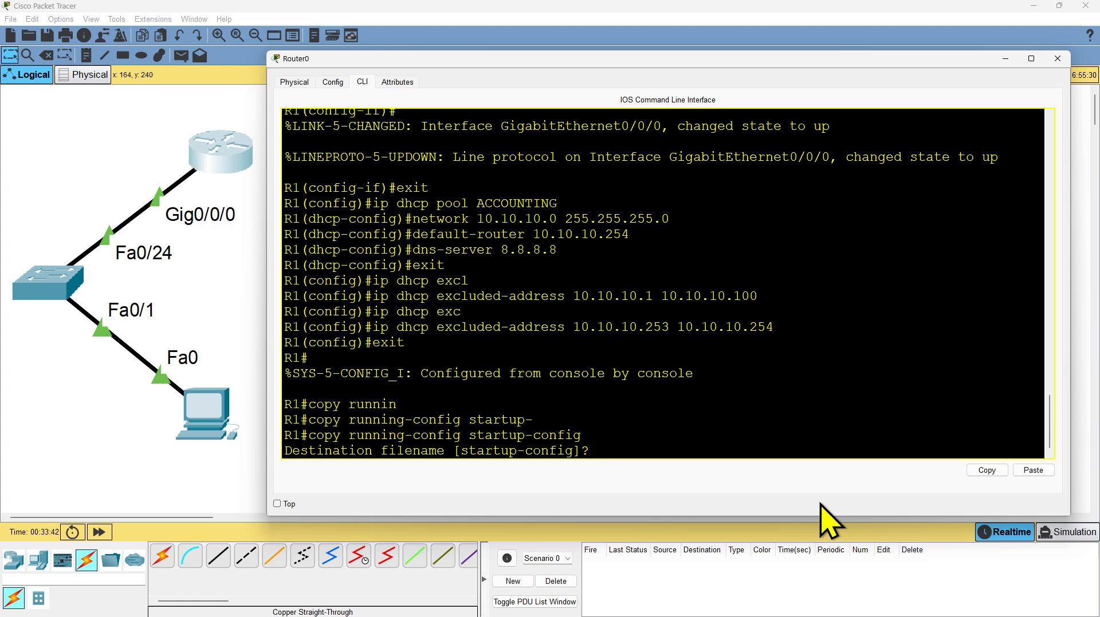
{"action": "key", "text": "Return"}
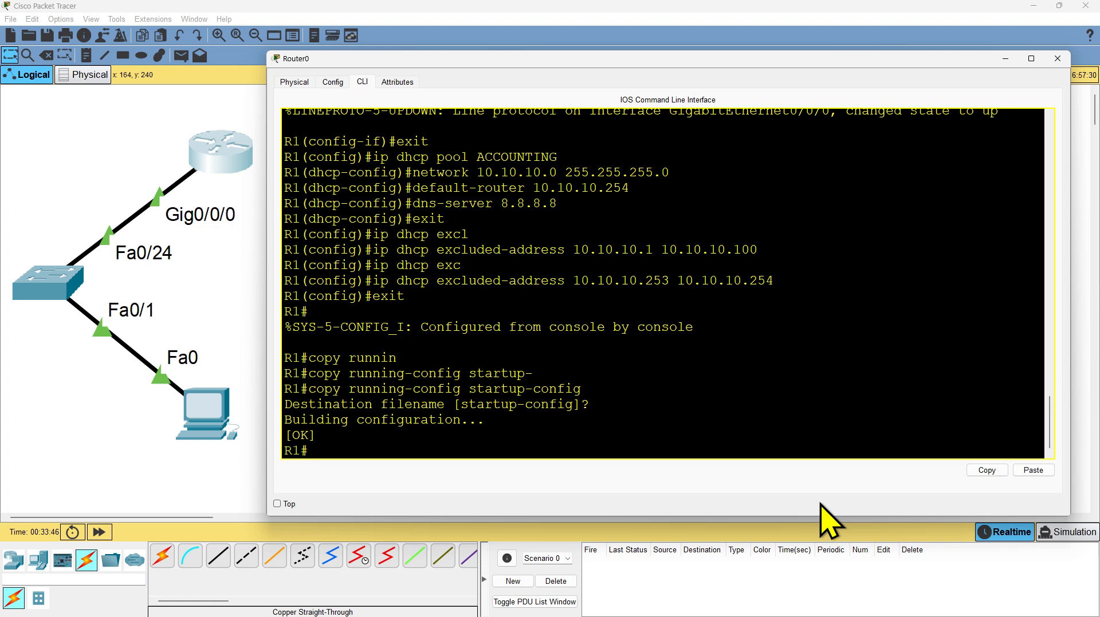
Step: Review R1's CLI history for the domain-lookup, hostname and GigabitEthernet 0/0/0 addressing commands and the interface status messages
{"action": "scroll", "coordinate": [632, 385], "scroll_direction": "up", "scroll_amount": 4}
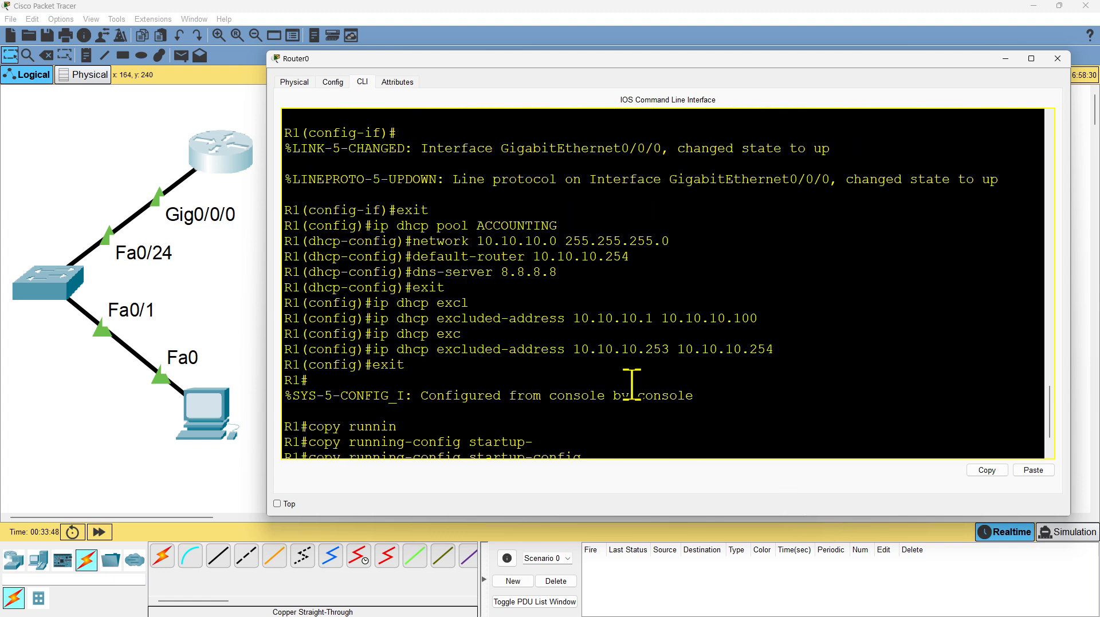
{"action": "scroll", "coordinate": [631, 384], "scroll_direction": "up", "scroll_amount": 4}
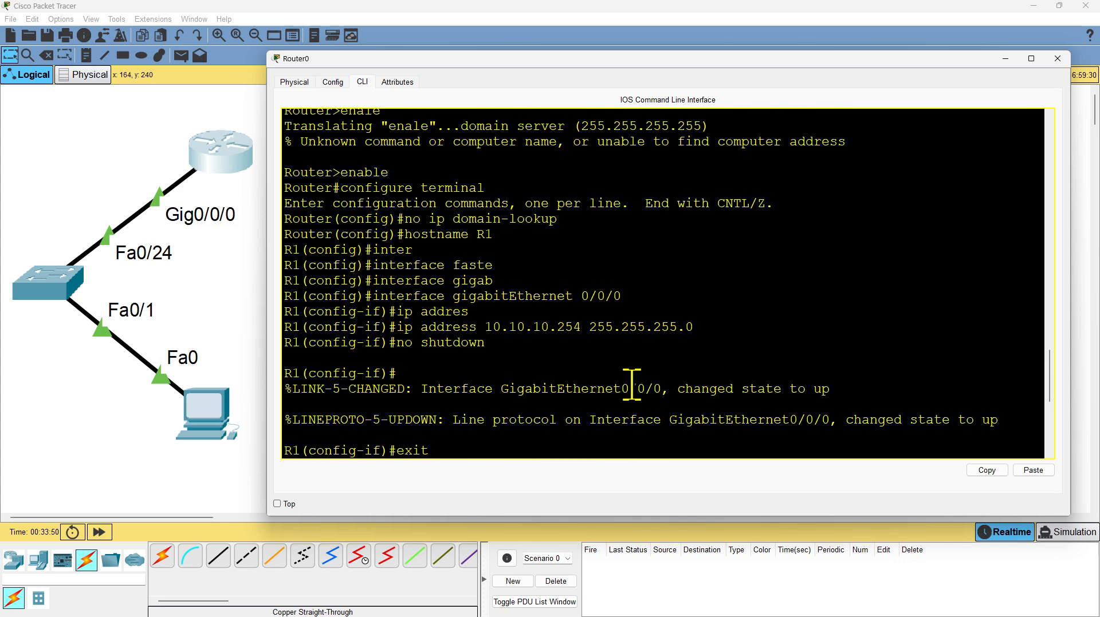
{"action": "left_click_drag", "start_coordinate": [578, 252], "coordinate": [264, 270]}
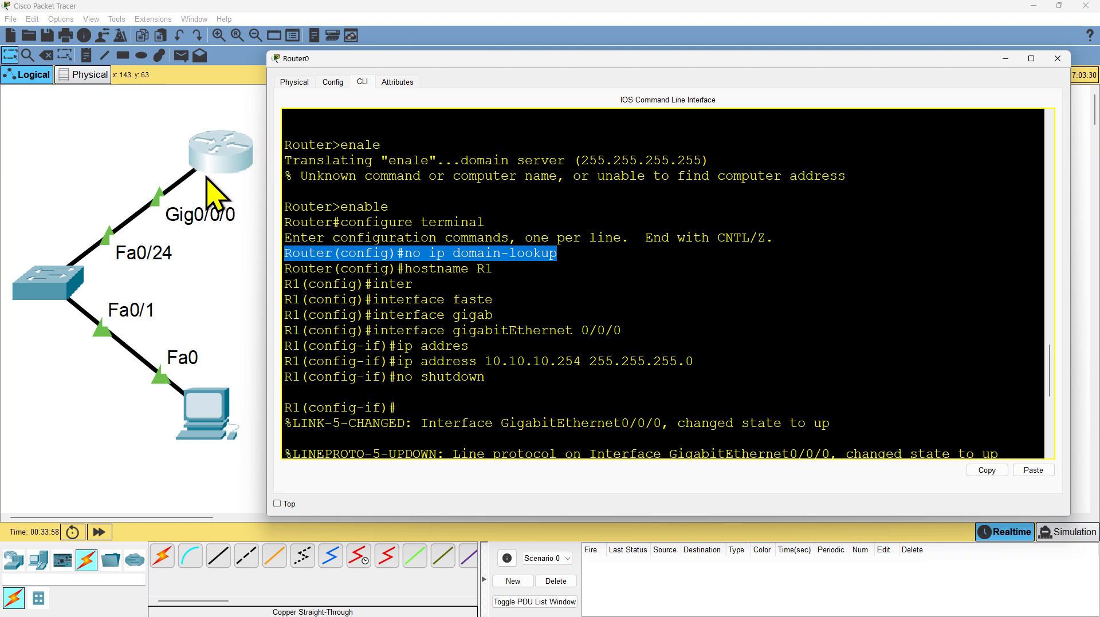
{"action": "left_click_drag", "start_coordinate": [528, 267], "coordinate": [258, 270]}
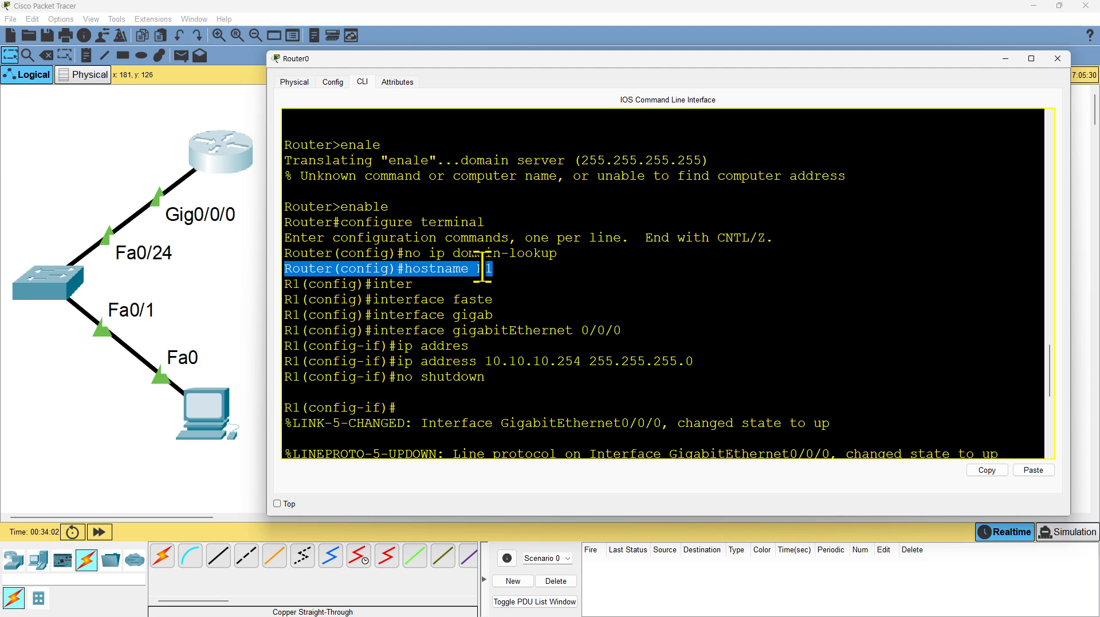
{"action": "double_click", "coordinate": [292, 284]}
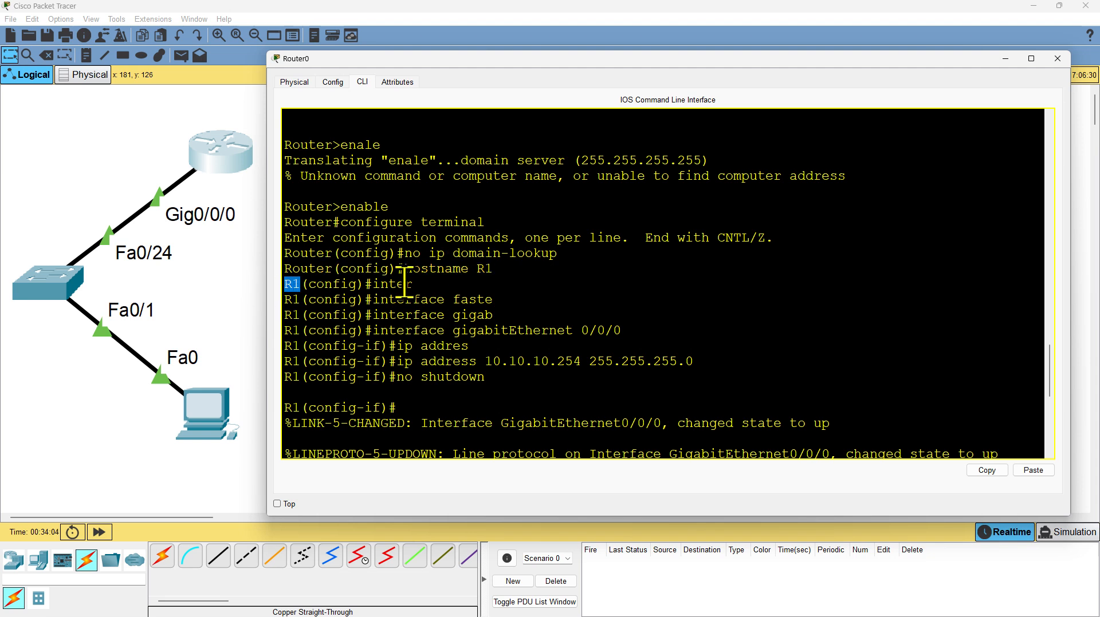
{"action": "left_click_drag", "start_coordinate": [610, 375], "coordinate": [248, 331]}
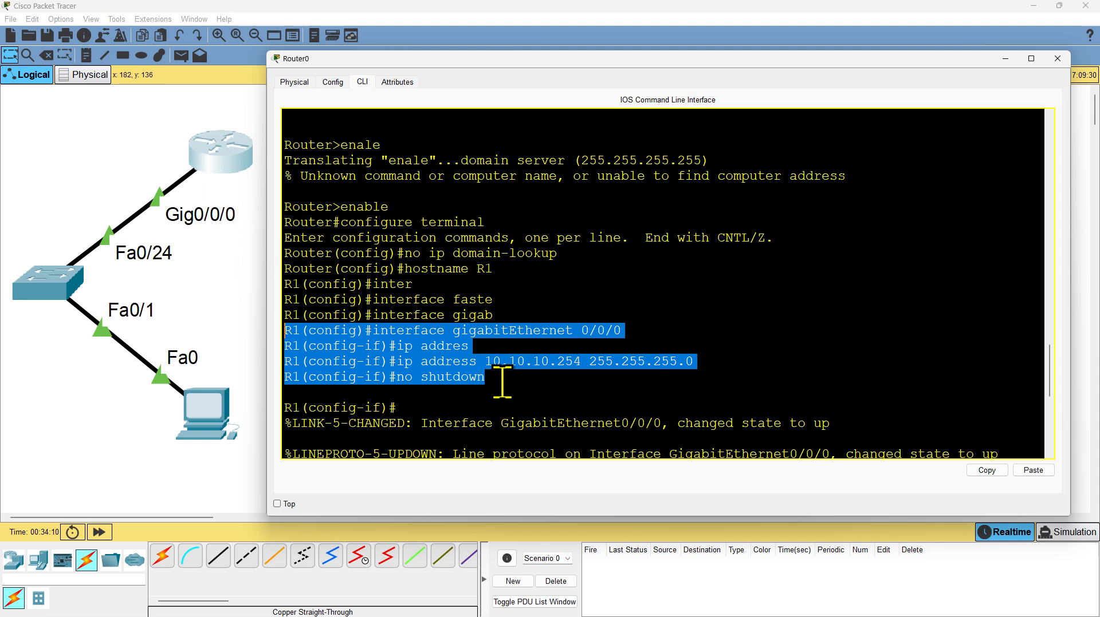
{"action": "left_click_drag", "start_coordinate": [507, 378], "coordinate": [294, 374]}
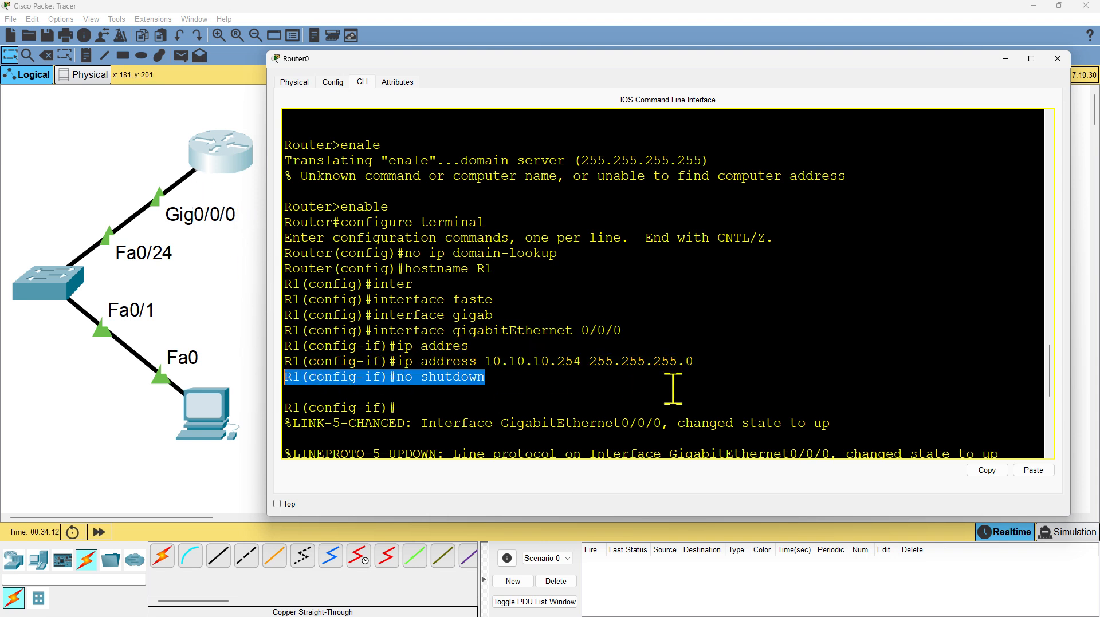
{"action": "scroll", "coordinate": [671, 388], "scroll_direction": "down", "scroll_amount": 2}
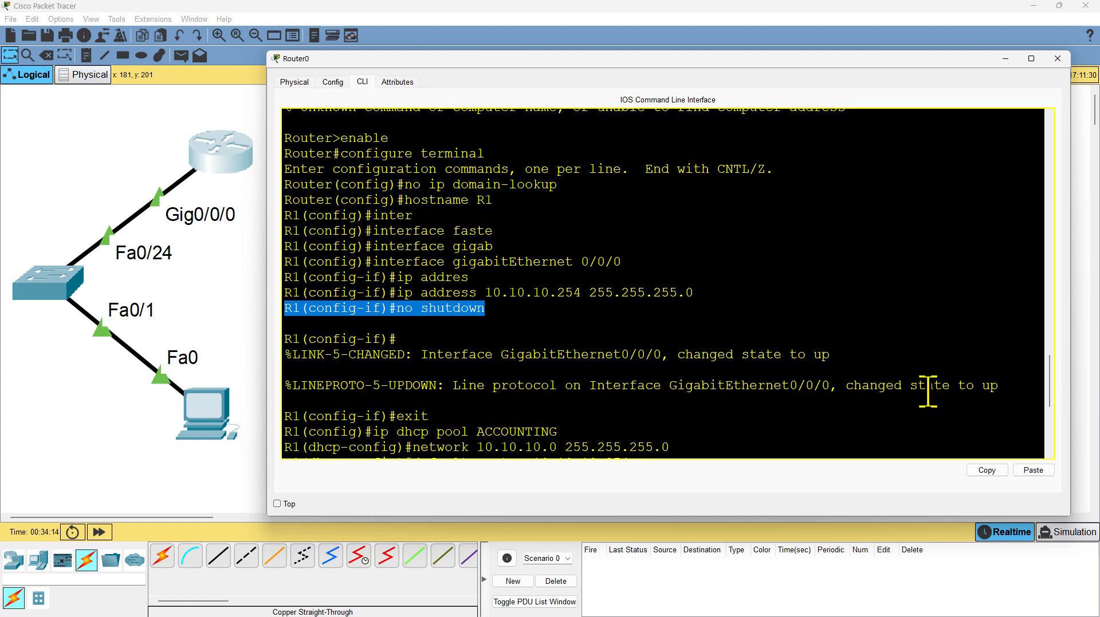
{"action": "left_click_drag", "start_coordinate": [1011, 388], "coordinate": [182, 348]}
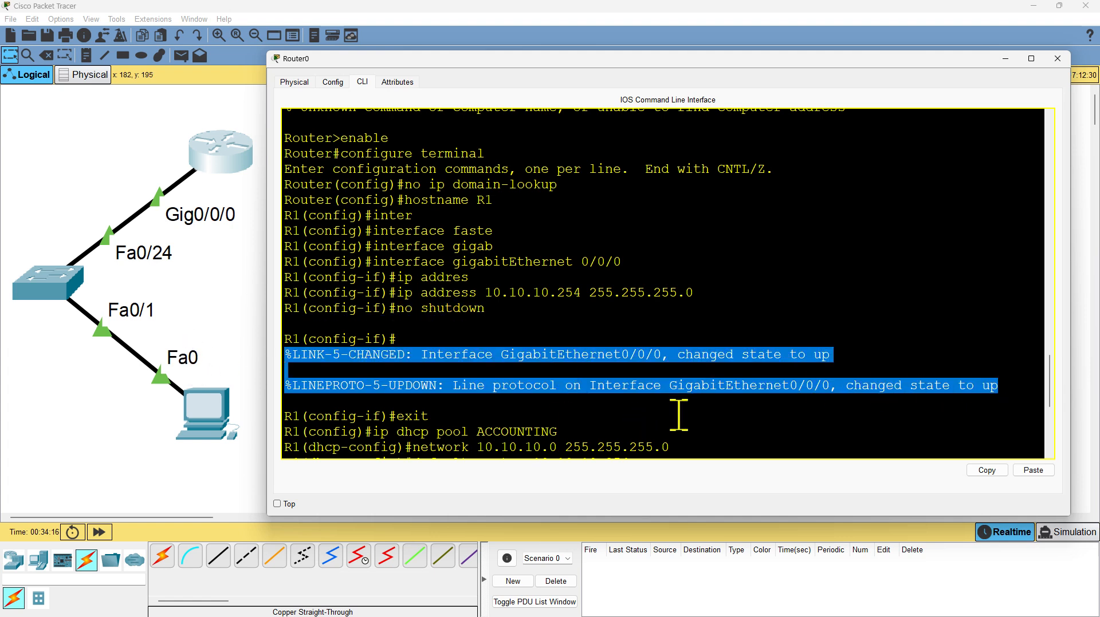
{"action": "scroll", "coordinate": [769, 376], "scroll_direction": "down", "scroll_amount": 1}
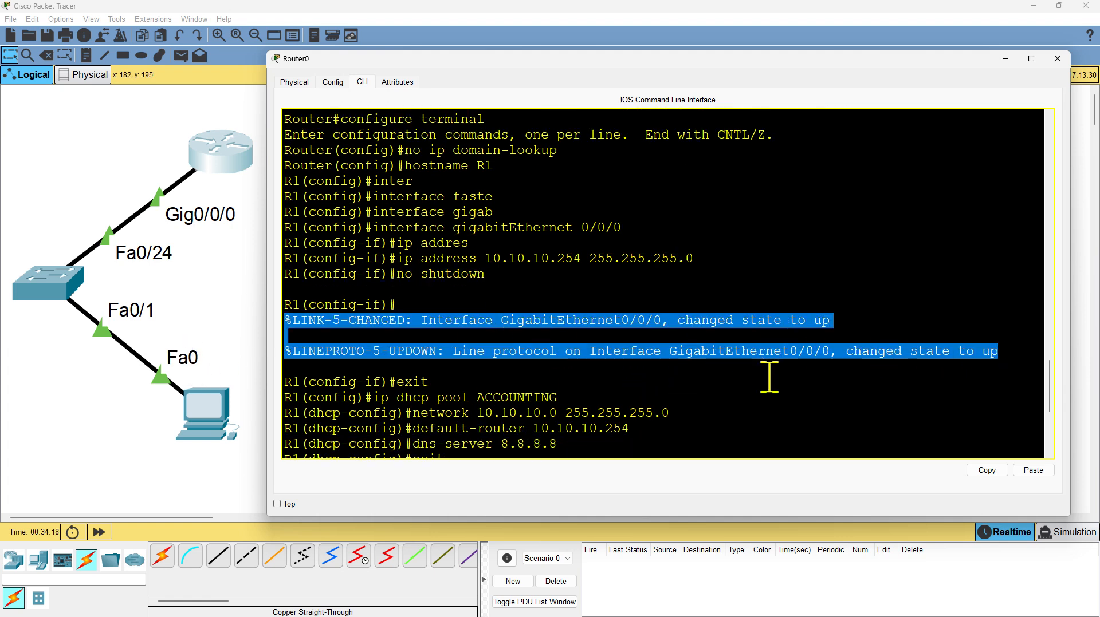
Step: Review the ACCOUNTING DHCP pool commands, the excluded address ranges and the configuration save command in R1's CLI history
{"action": "scroll", "coordinate": [769, 376], "scroll_direction": "down", "scroll_amount": 4}
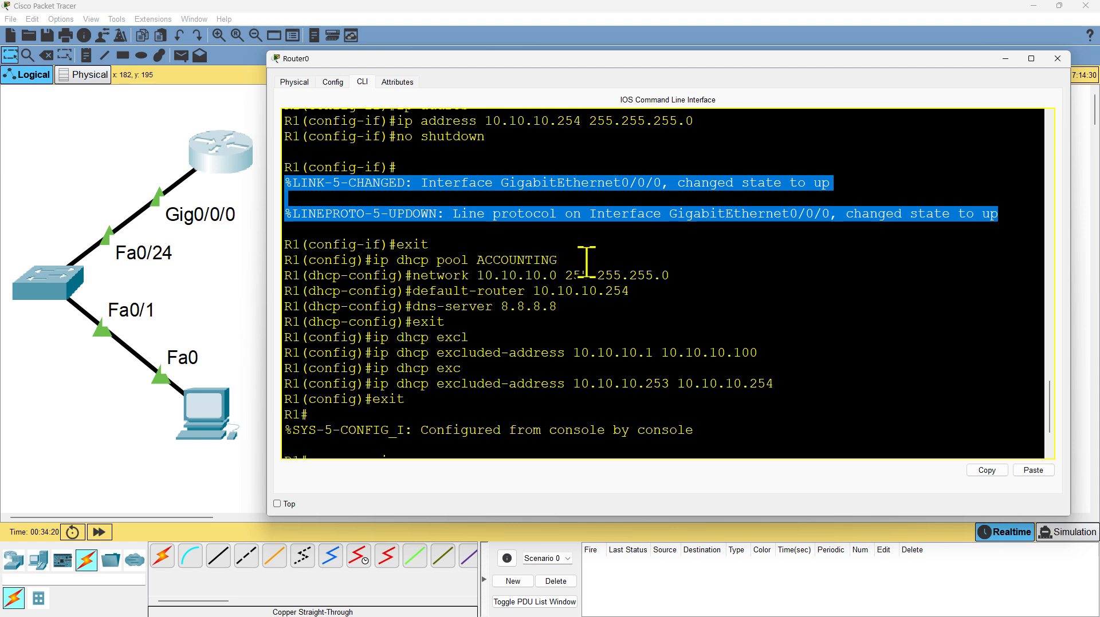
{"action": "left_click_drag", "start_coordinate": [559, 260], "coordinate": [260, 267]}
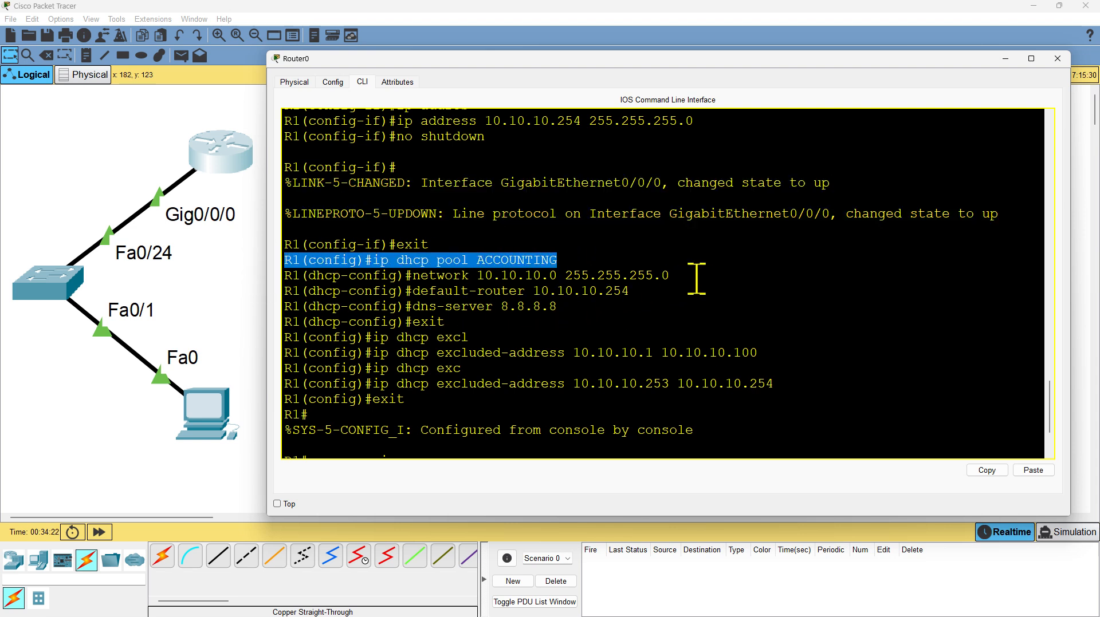
{"action": "left_click_drag", "start_coordinate": [696, 279], "coordinate": [295, 278]}
{"action": "left_click_drag", "start_coordinate": [653, 291], "coordinate": [264, 294]}
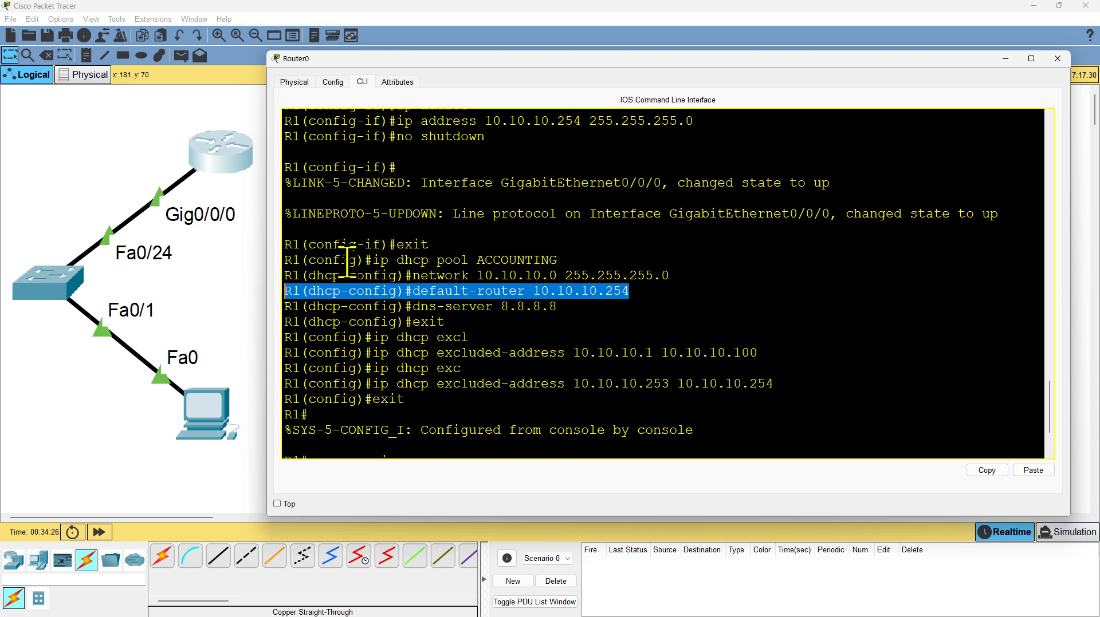
{"action": "left_click_drag", "start_coordinate": [576, 306], "coordinate": [248, 307]}
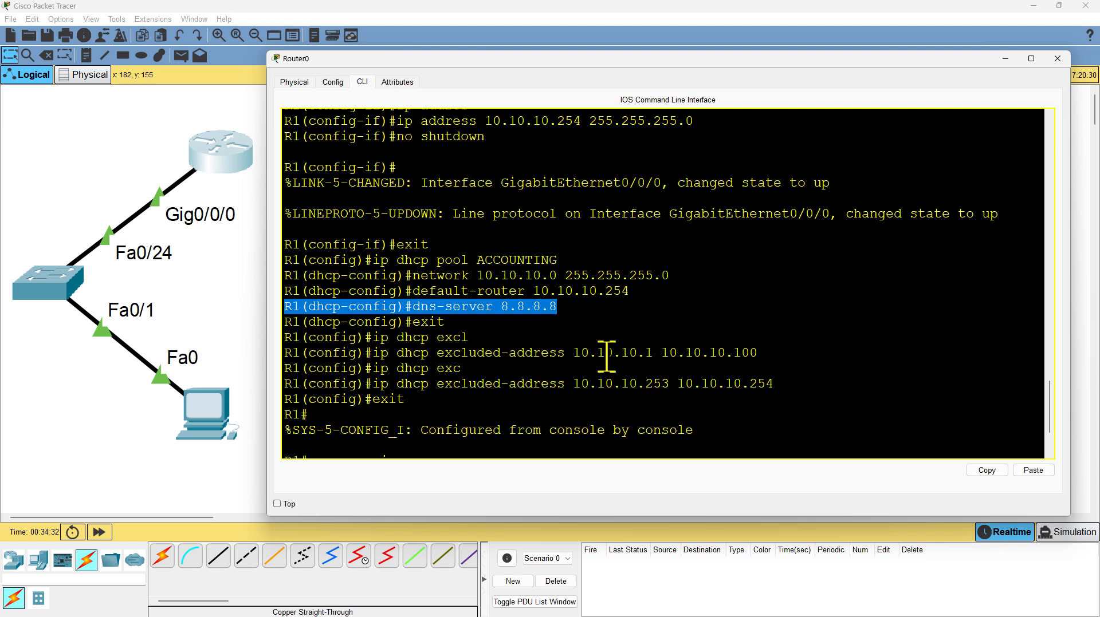
{"action": "left_click_drag", "start_coordinate": [770, 353], "coordinate": [258, 352]}
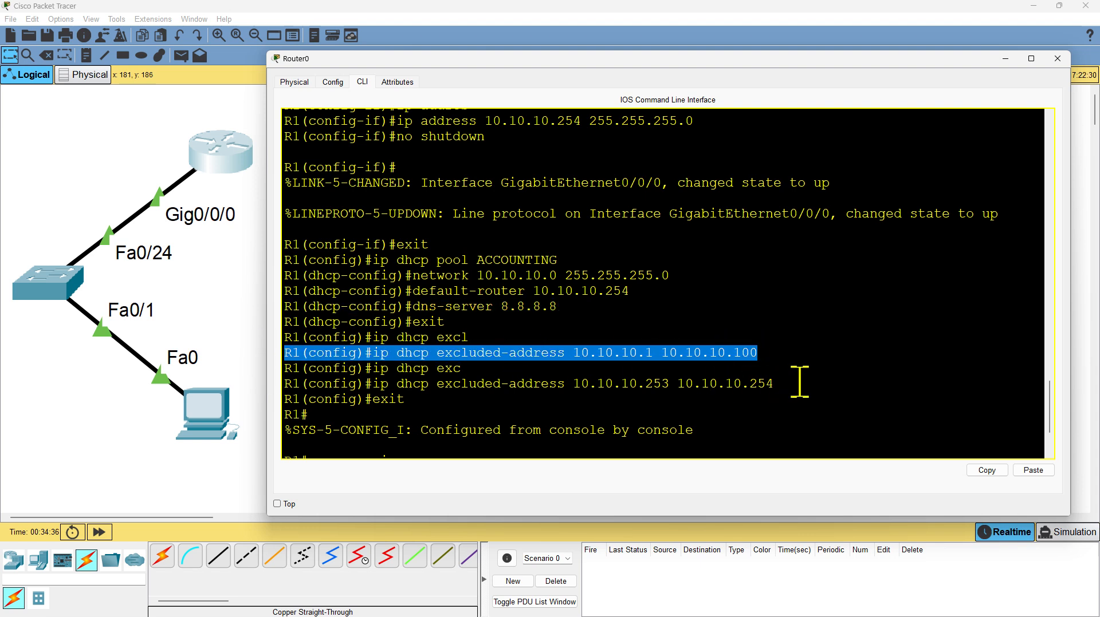
{"action": "left_click_drag", "start_coordinate": [799, 382], "coordinate": [285, 385]}
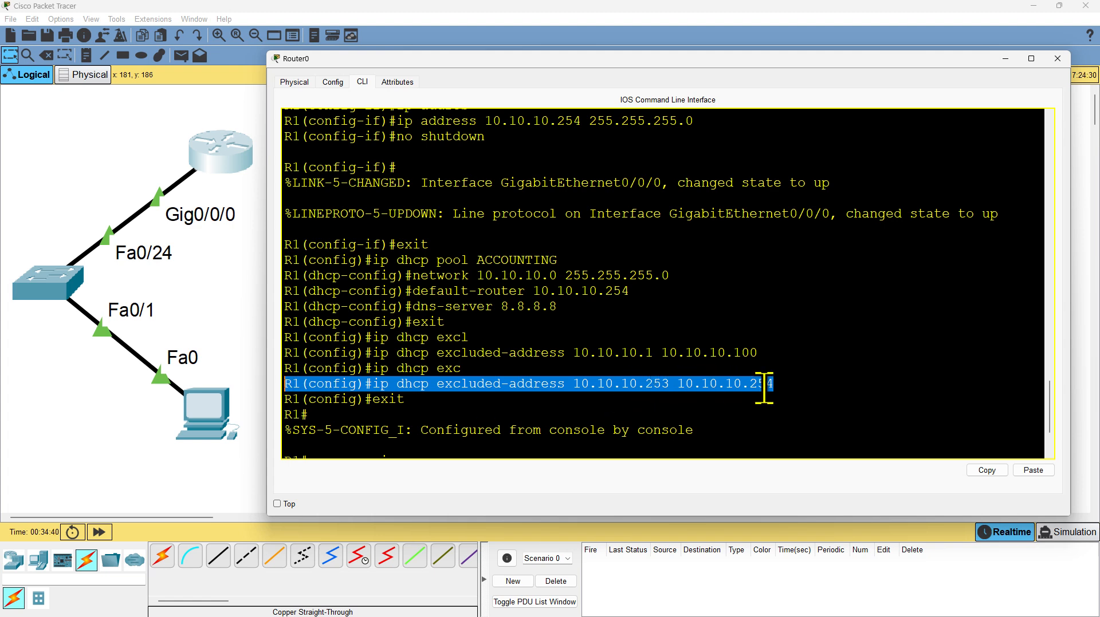
{"action": "scroll", "coordinate": [756, 395], "scroll_direction": "down", "scroll_amount": 3}
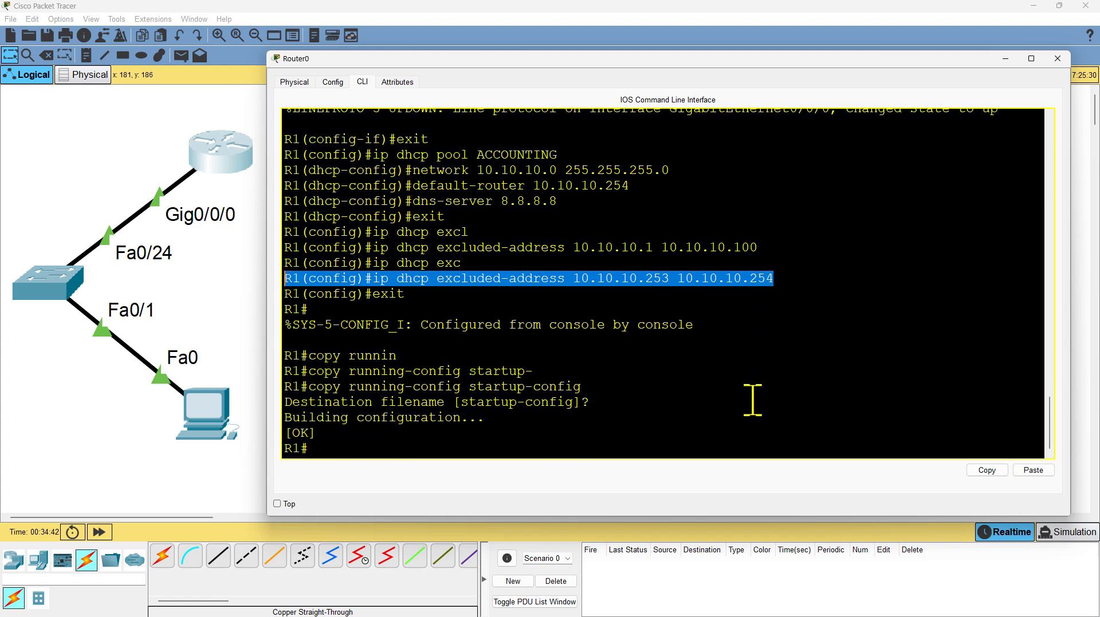
{"action": "left_click_drag", "start_coordinate": [589, 386], "coordinate": [269, 395]}
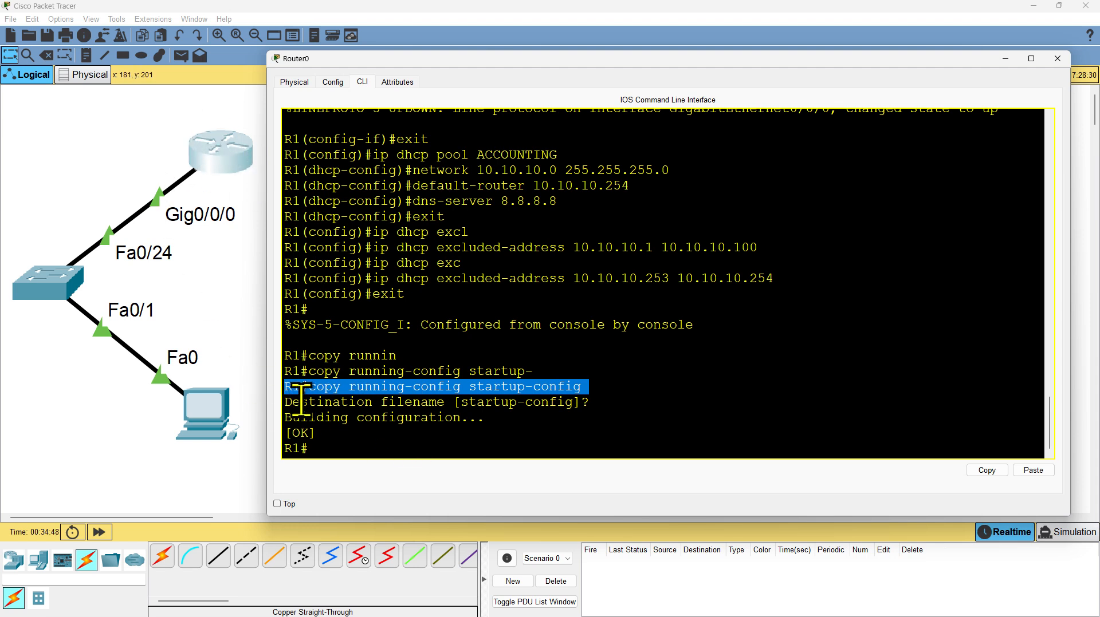
{"action": "left_click", "coordinate": [337, 453]}
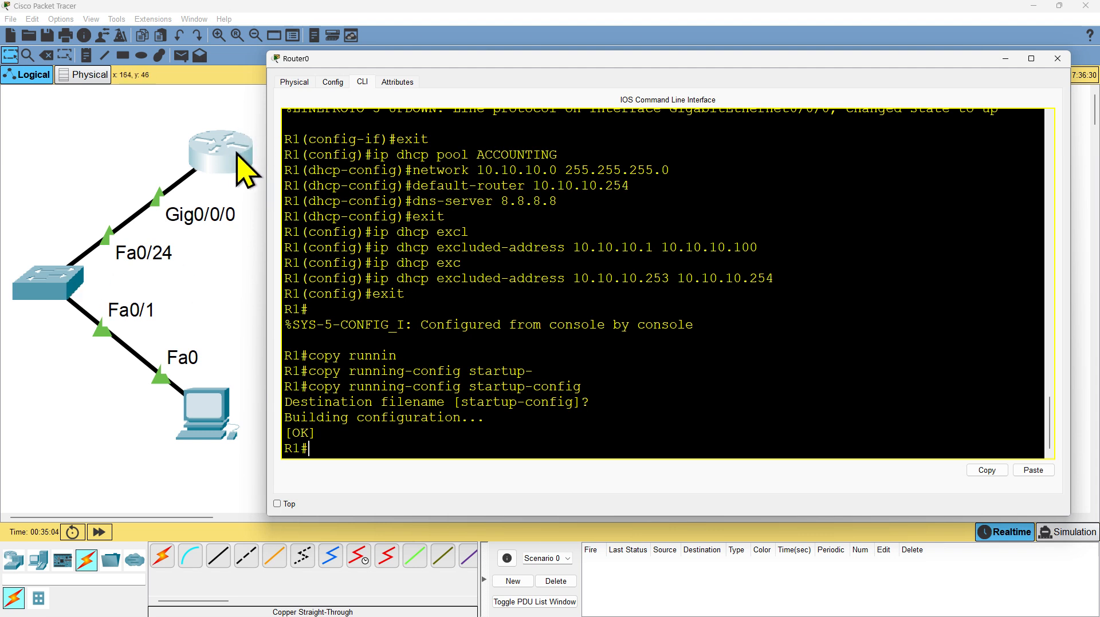
Step: Close the router's window, open PC0's Command Prompt and widen its window
{"action": "left_click", "coordinate": [1058, 60]}
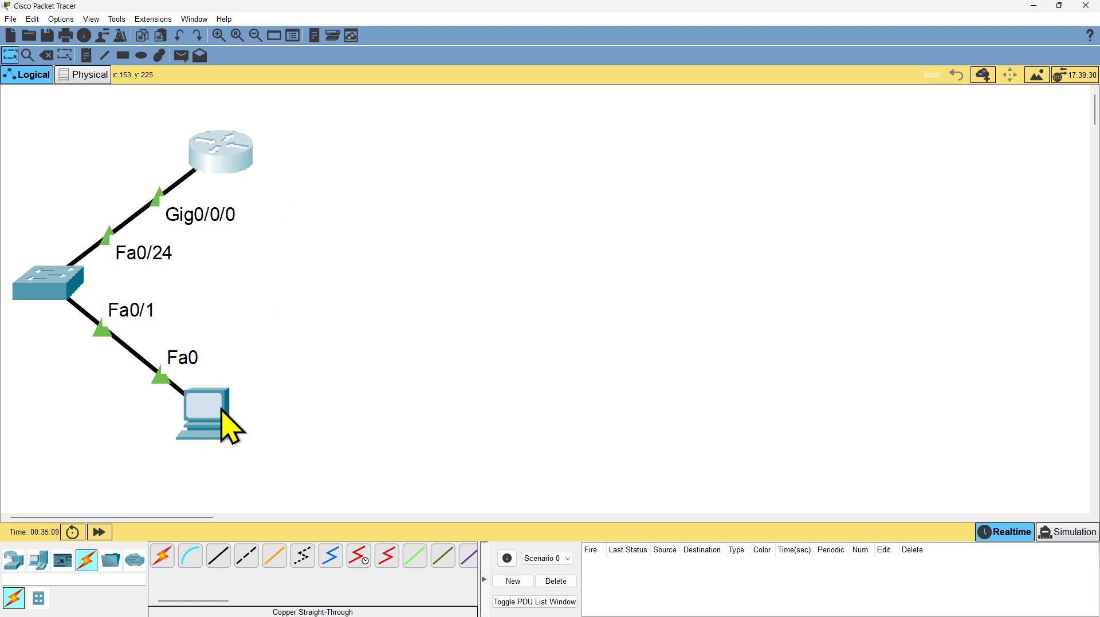
{"action": "mouse_move", "coordinate": [226, 151]}
{"action": "left_click", "coordinate": [211, 431]}
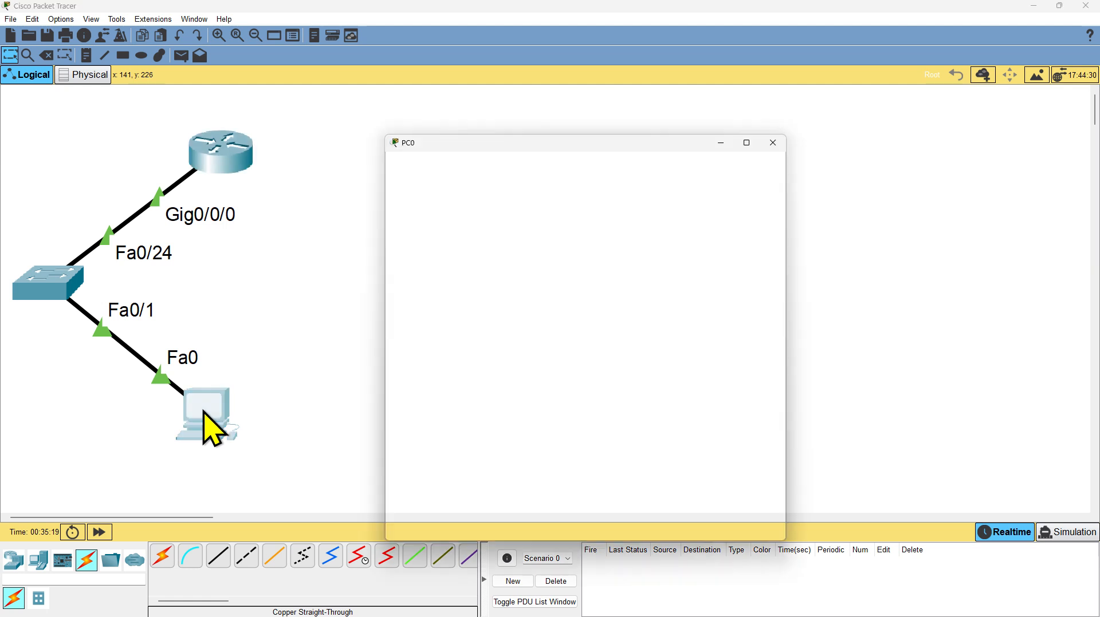
{"action": "left_click_drag", "start_coordinate": [539, 141], "coordinate": [449, 96]}
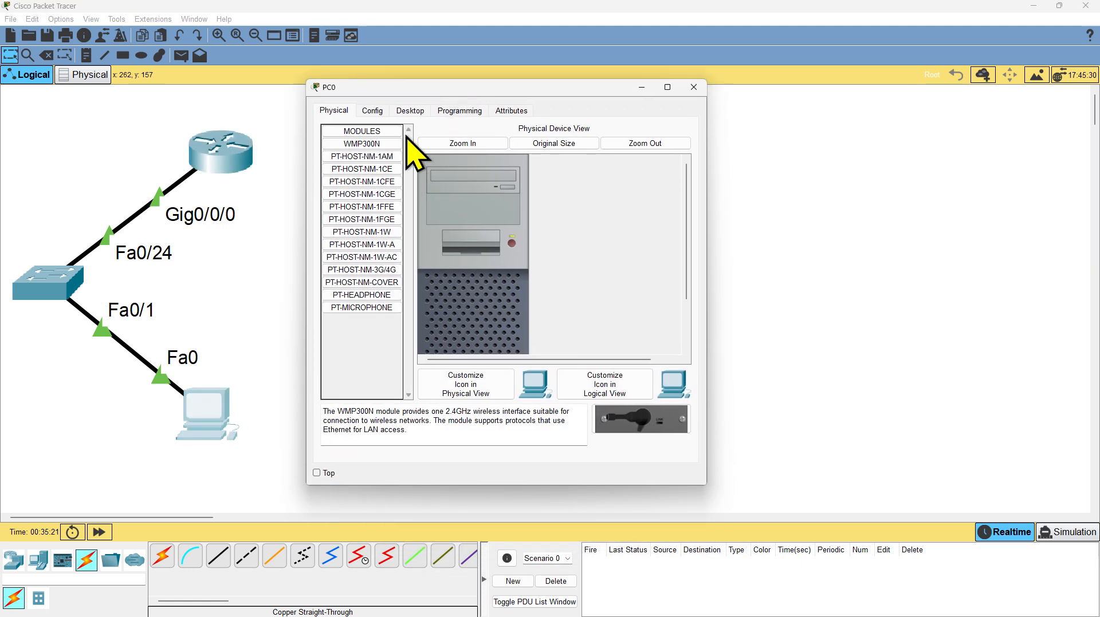
{"action": "left_click", "coordinate": [413, 112]}
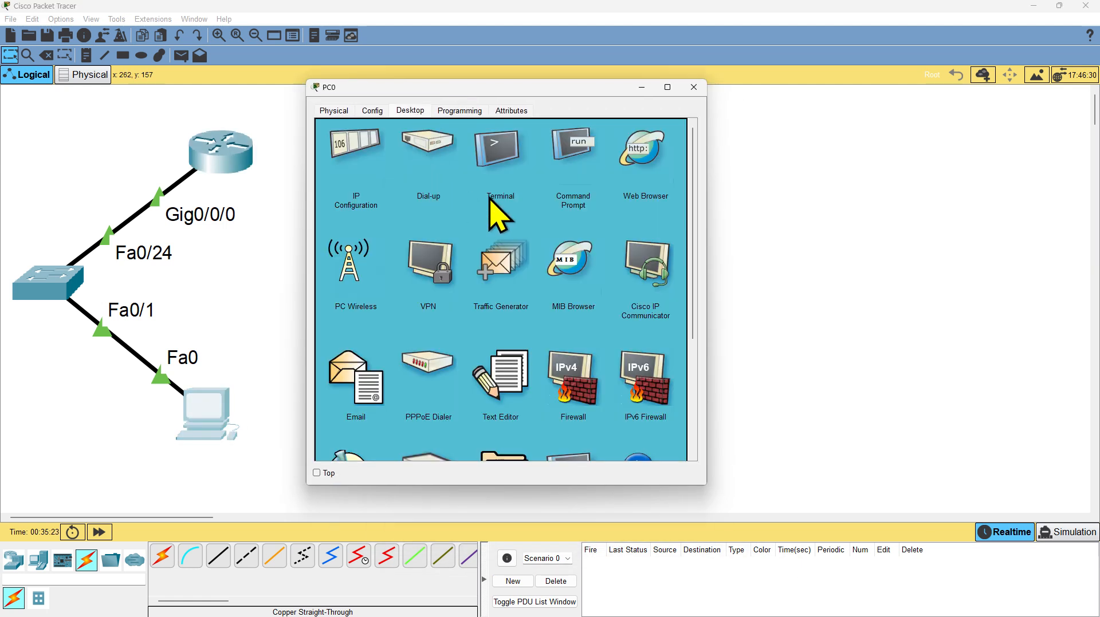
{"action": "left_click", "coordinate": [580, 151]}
{"action": "left_click_drag", "start_coordinate": [707, 239], "coordinate": [952, 252]}
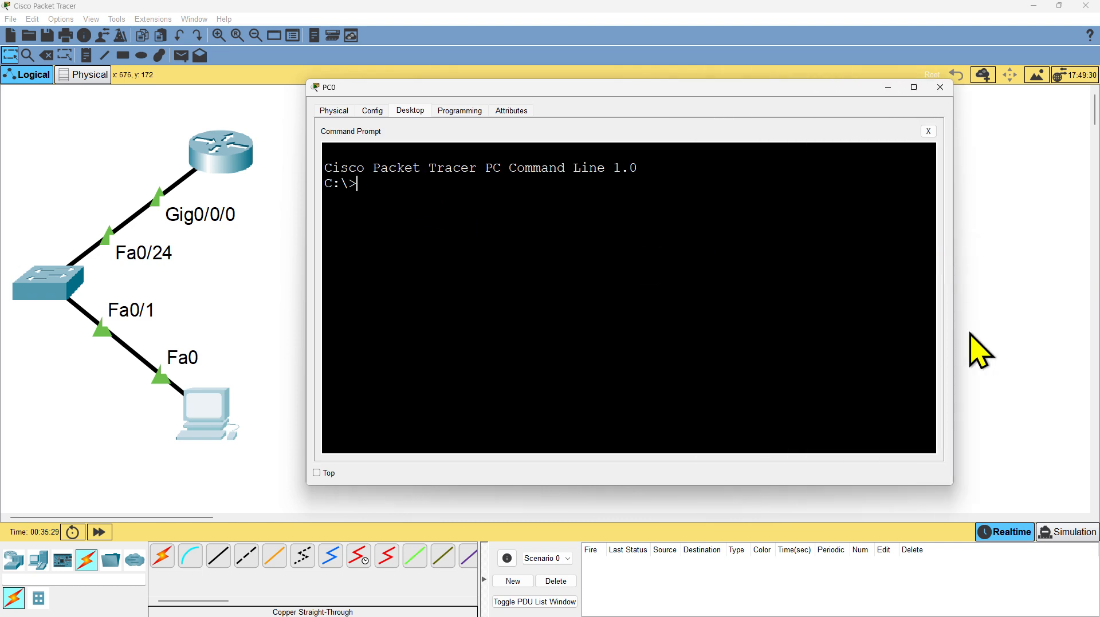
Step: Run ipconfig on PC0 and examine the current IP settings of its connections
{"action": "type", "text": "ipconfig"}
{"action": "key", "text": "Return"}
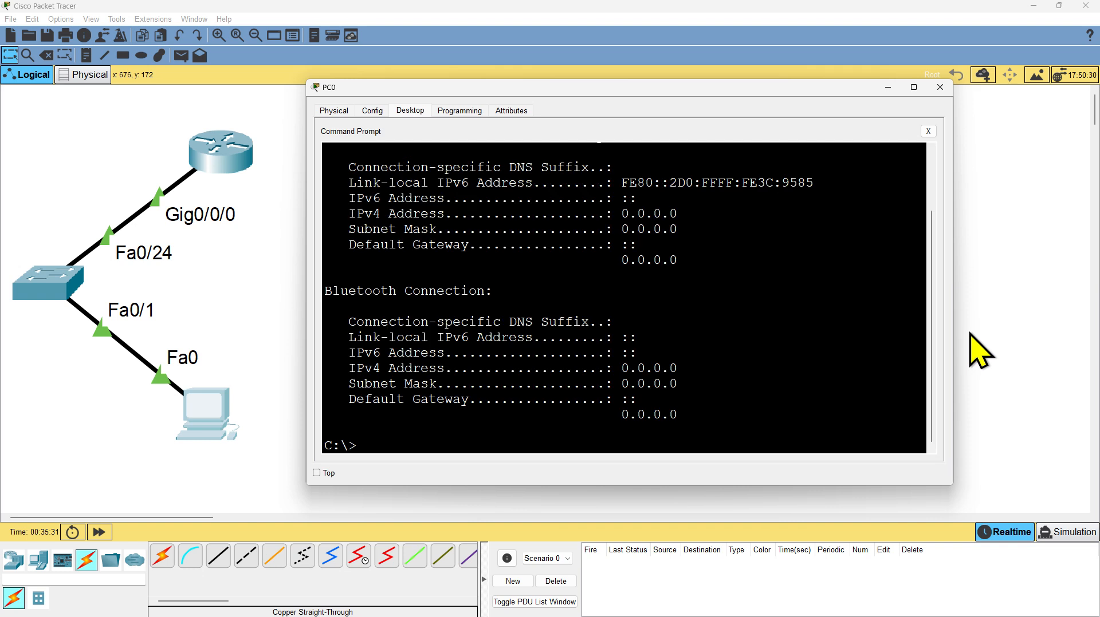
{"action": "scroll", "coordinate": [762, 331], "scroll_direction": "up", "scroll_amount": 1}
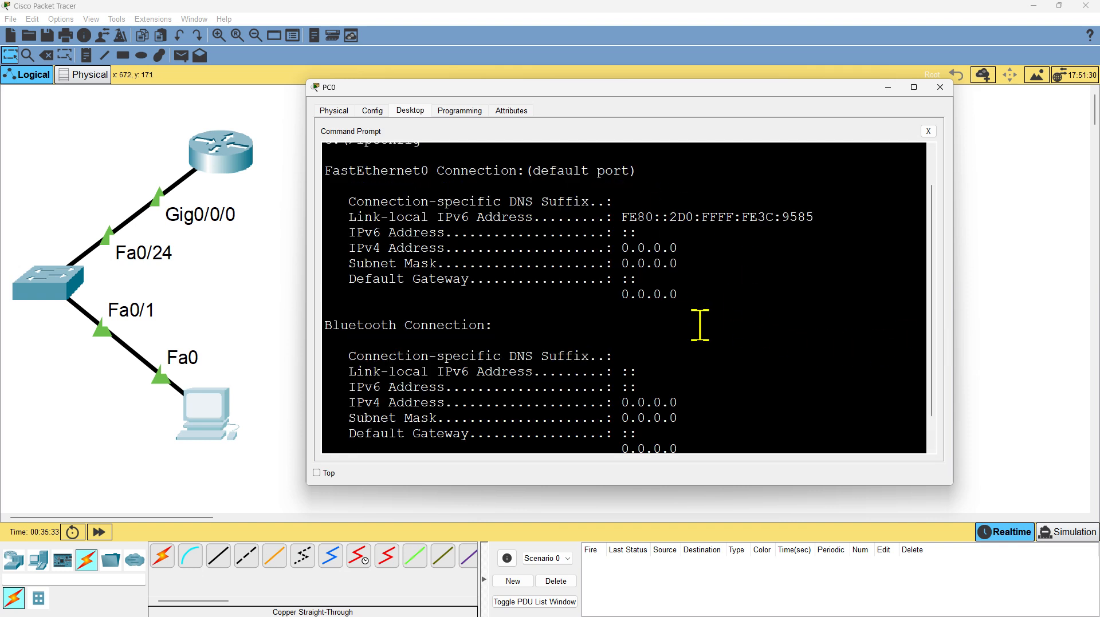
{"action": "scroll", "coordinate": [709, 314], "scroll_direction": "down", "scroll_amount": 1}
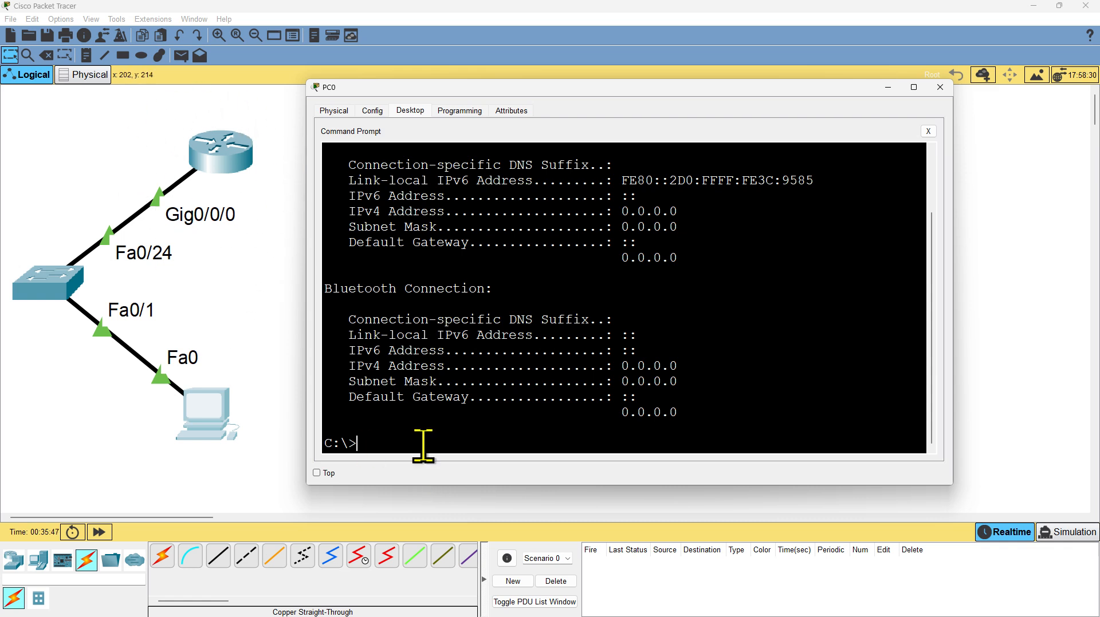
Step: Request an IP configuration from the DHCP server on PC0 with ipconfig /renew
{"action": "type", "text": "ipconfig /renew"}
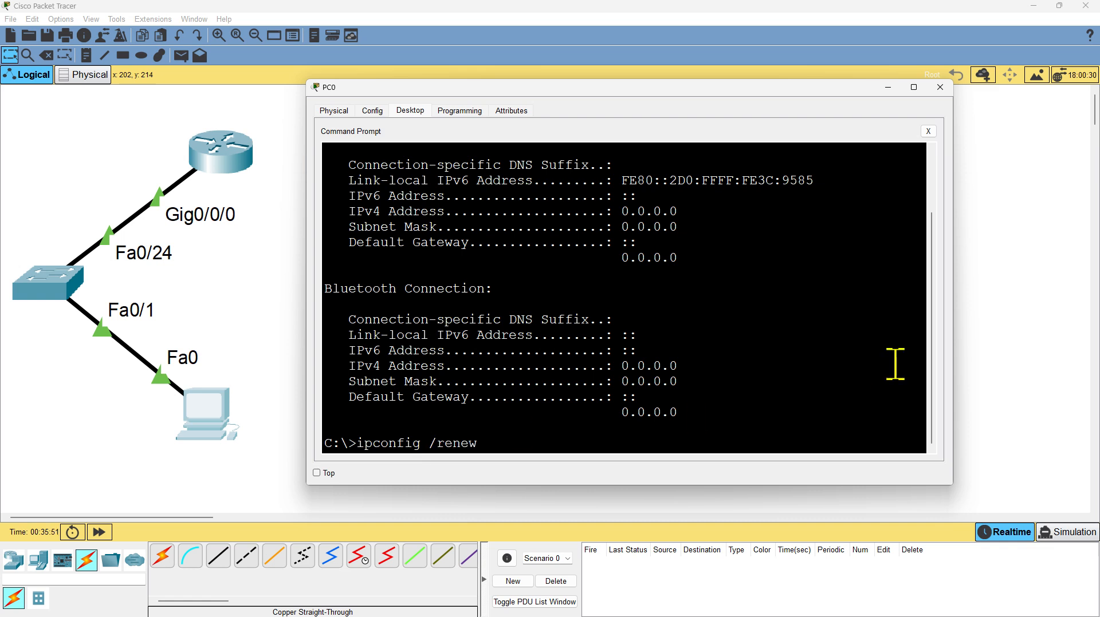
{"action": "key", "text": "Return"}
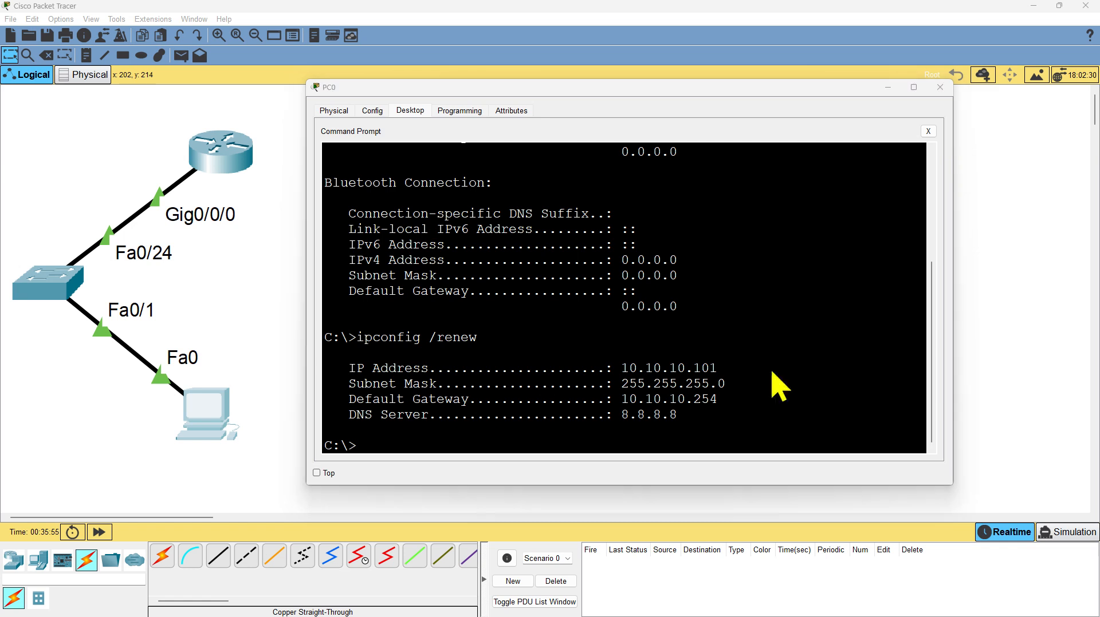
{"action": "left_click", "coordinate": [754, 348]}
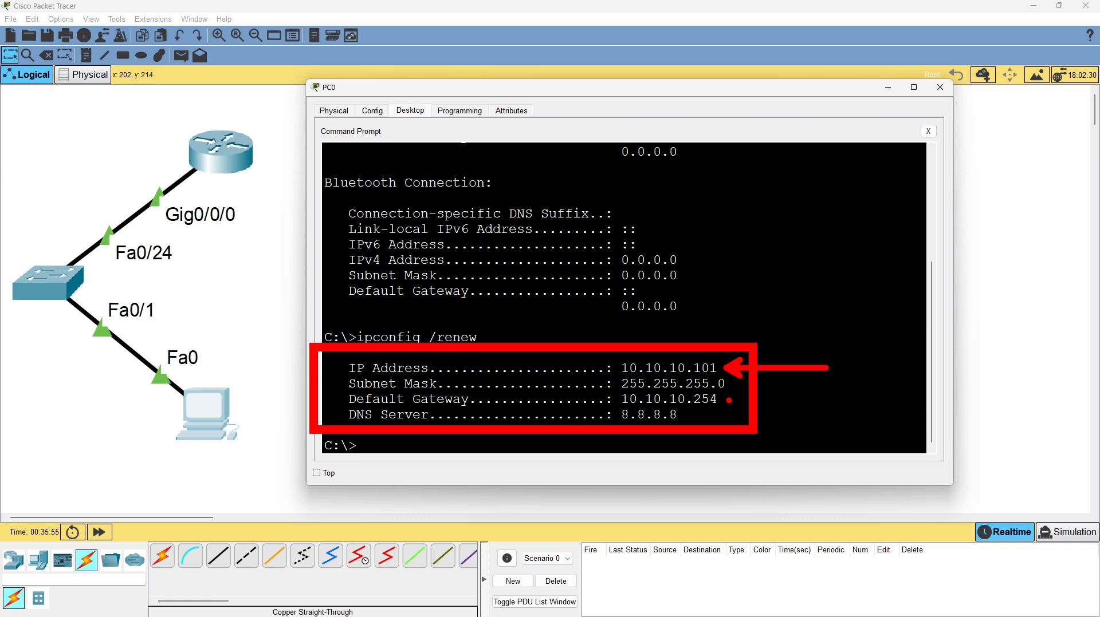
{"action": "left_click_drag", "start_coordinate": [727, 400], "coordinate": [838, 399]}
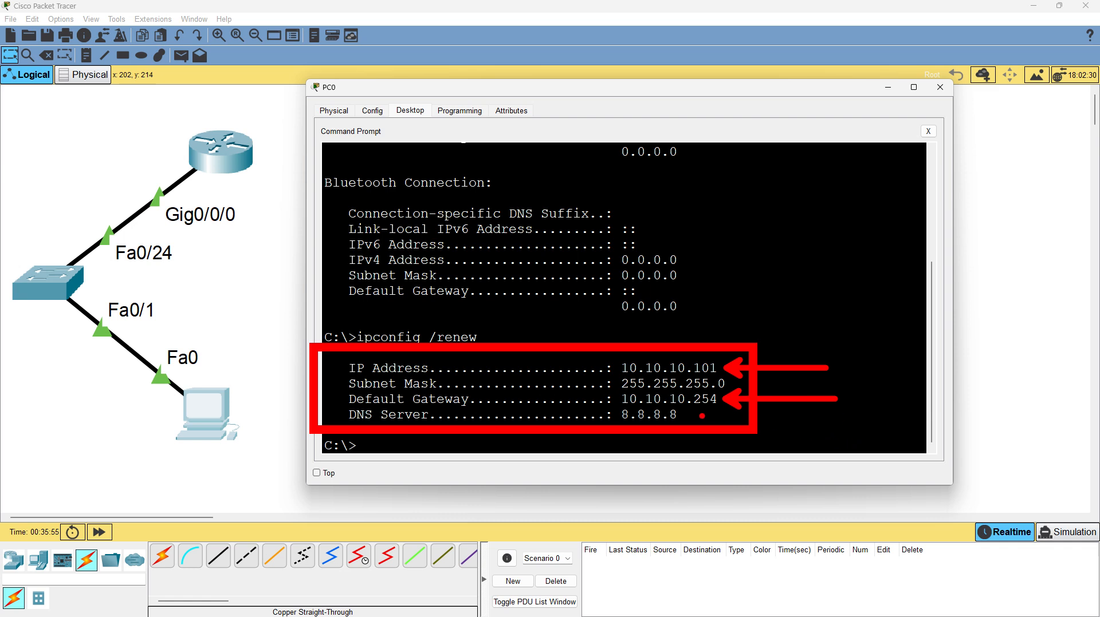
{"action": "left_click_drag", "start_coordinate": [685, 416], "coordinate": [835, 415]}
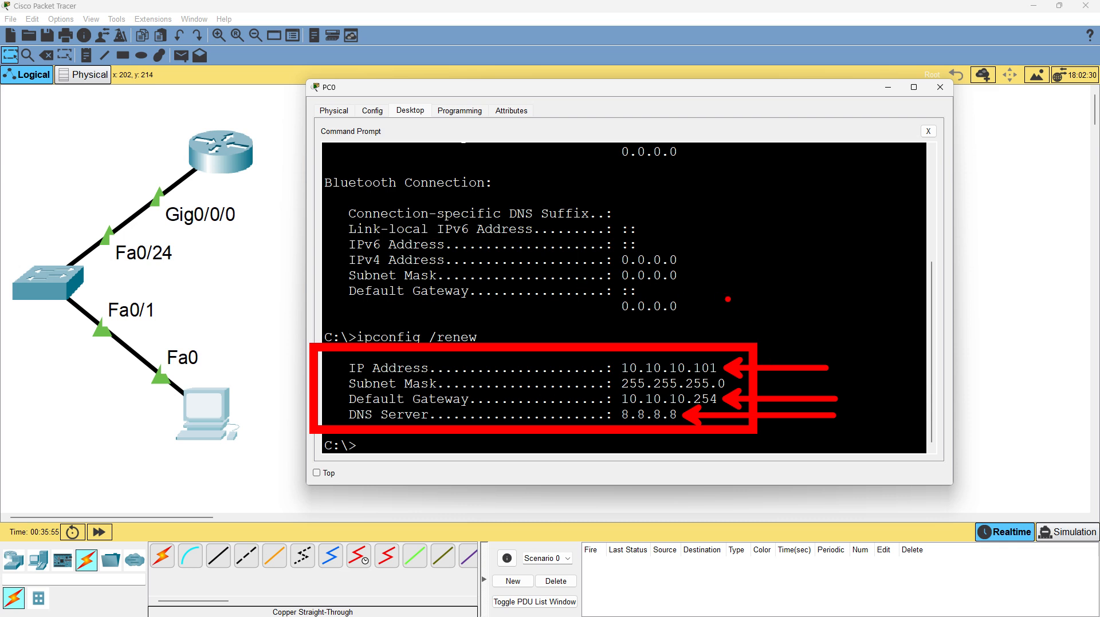
{"action": "left_click_drag", "start_coordinate": [131, 104], "coordinate": [294, 237]}
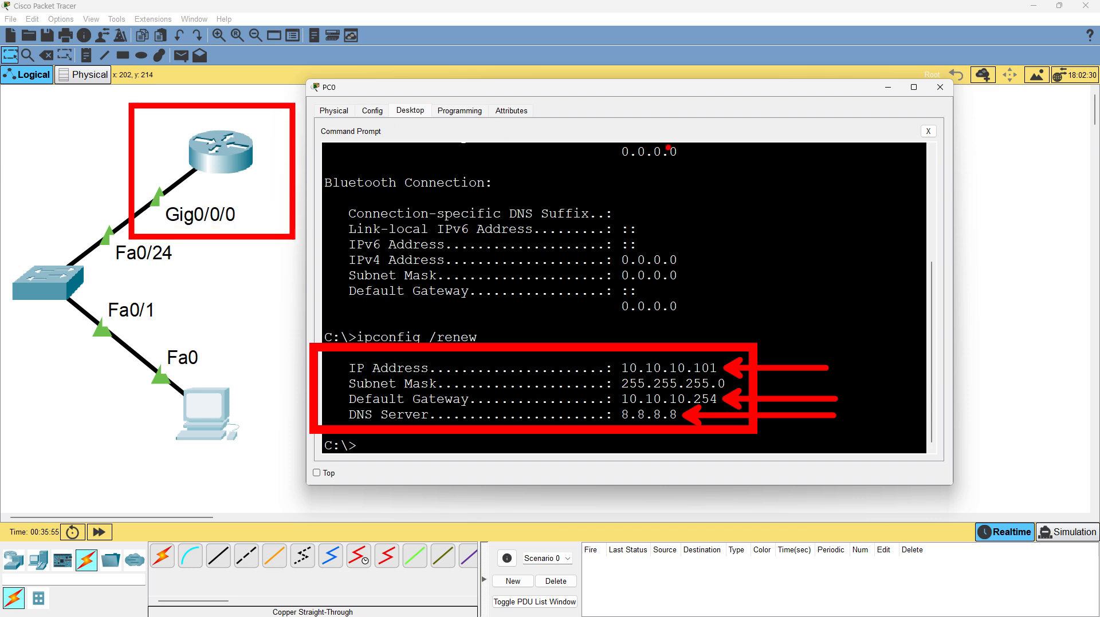
{"action": "key", "text": "Escape"}
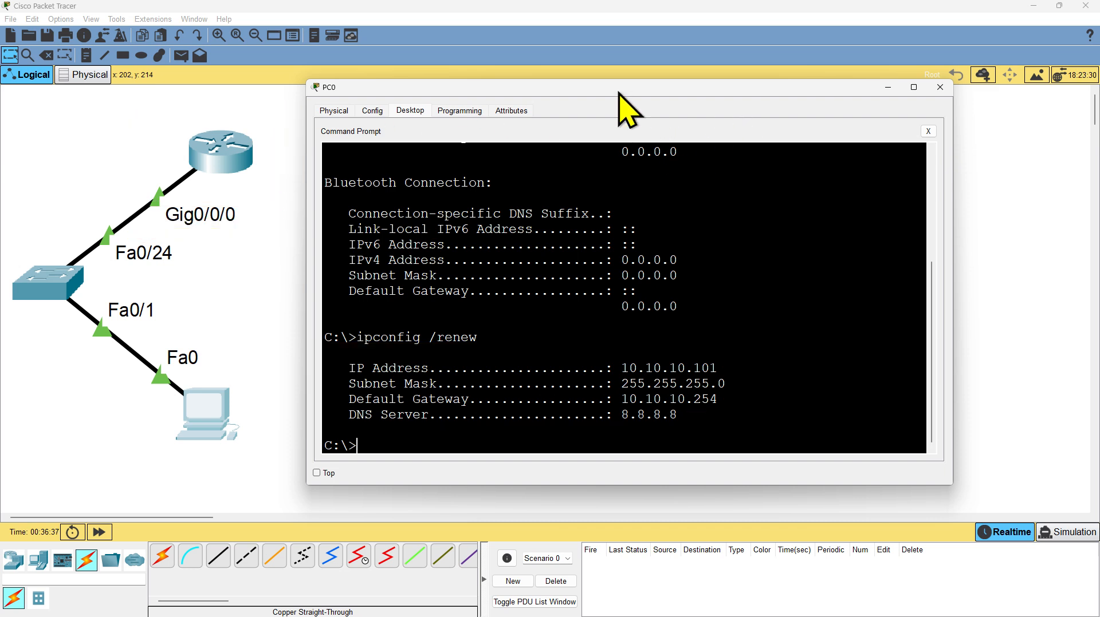